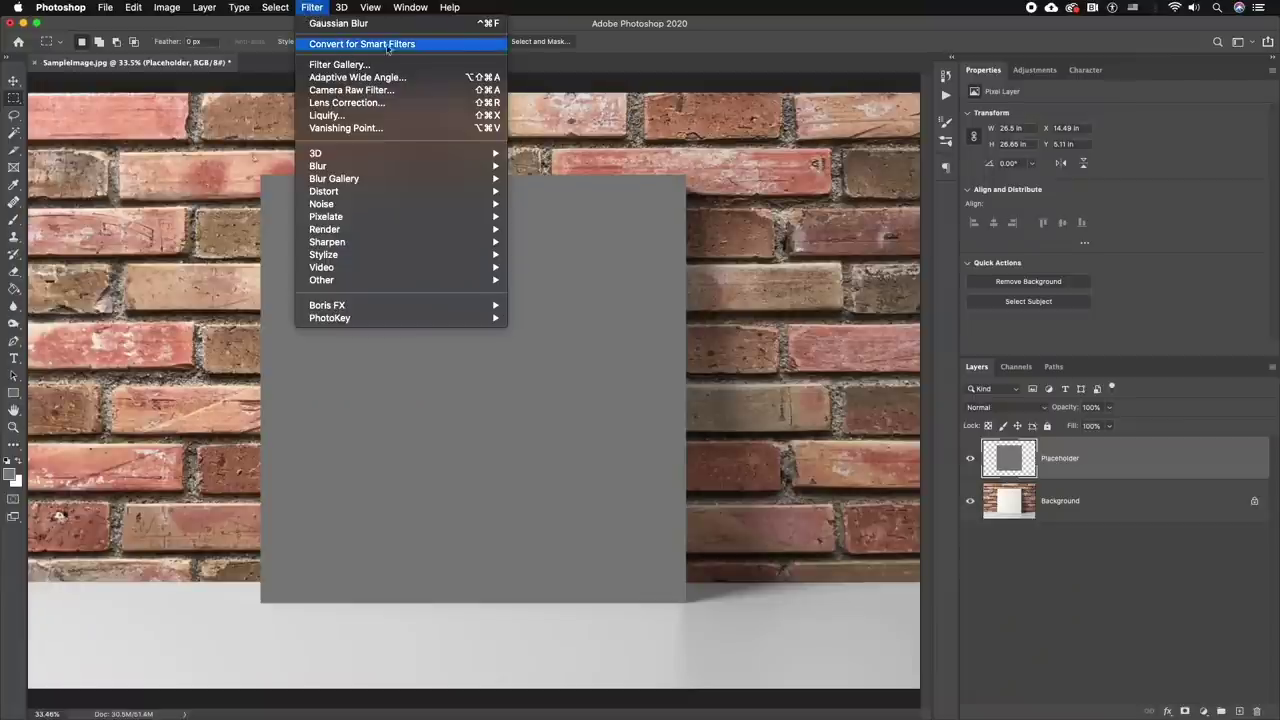
Convert the placeholder to a smart object and place Gal Avatar.png inside, scaled to fill it.
left_click(463, 44)
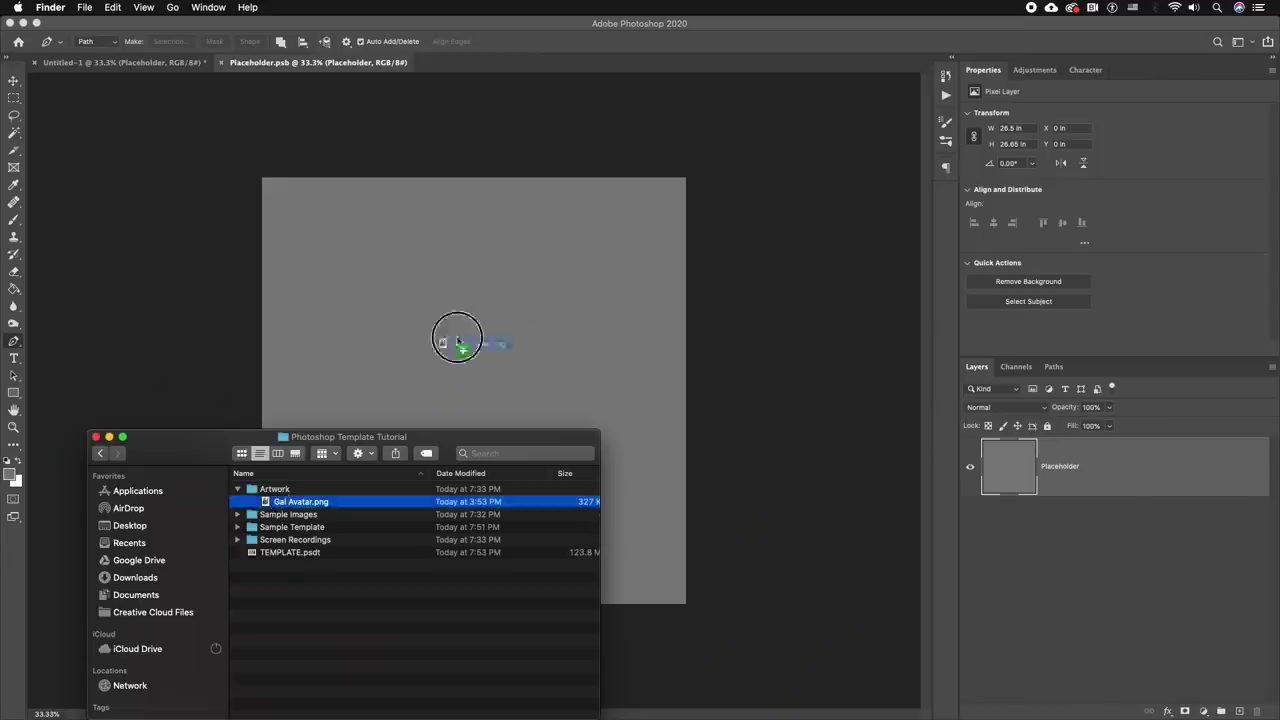
left_click_drag(457, 337, 477, 331)
left_click_drag(547, 466, 680, 617)
left_click_drag(400, 304, 323, 222)
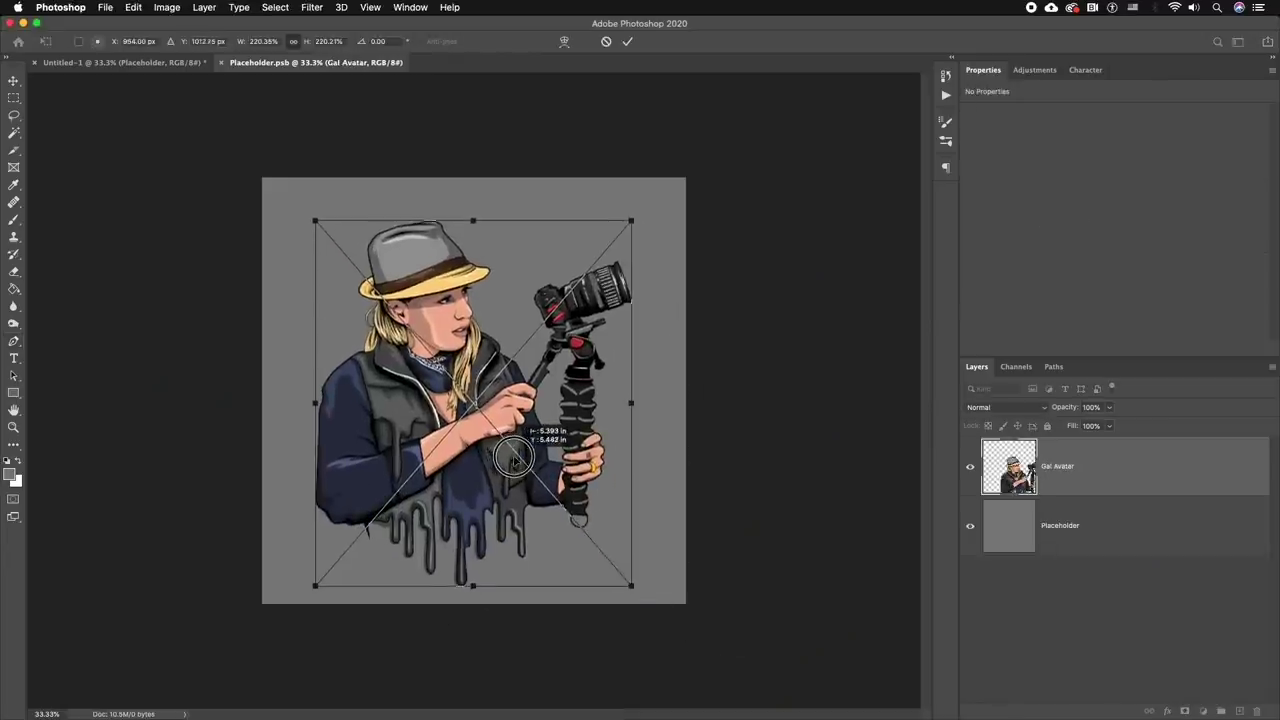
key("Return")
key("p")
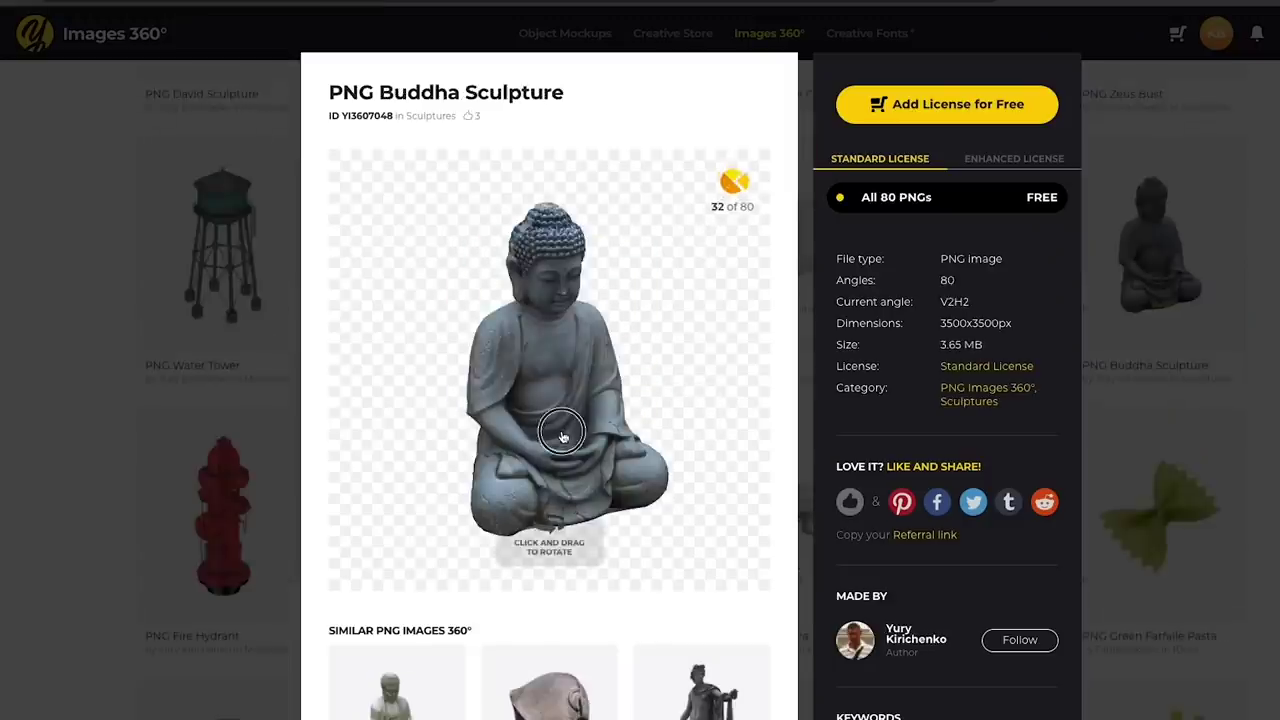
Spin the 360° Red Leather Egg Chair and view the Face Mask Mockup product details.
mouse_move(562, 437)
left_mouse_down()
mouse_move(536, 484)
mouse_move(566, 420)
left_mouse_up()
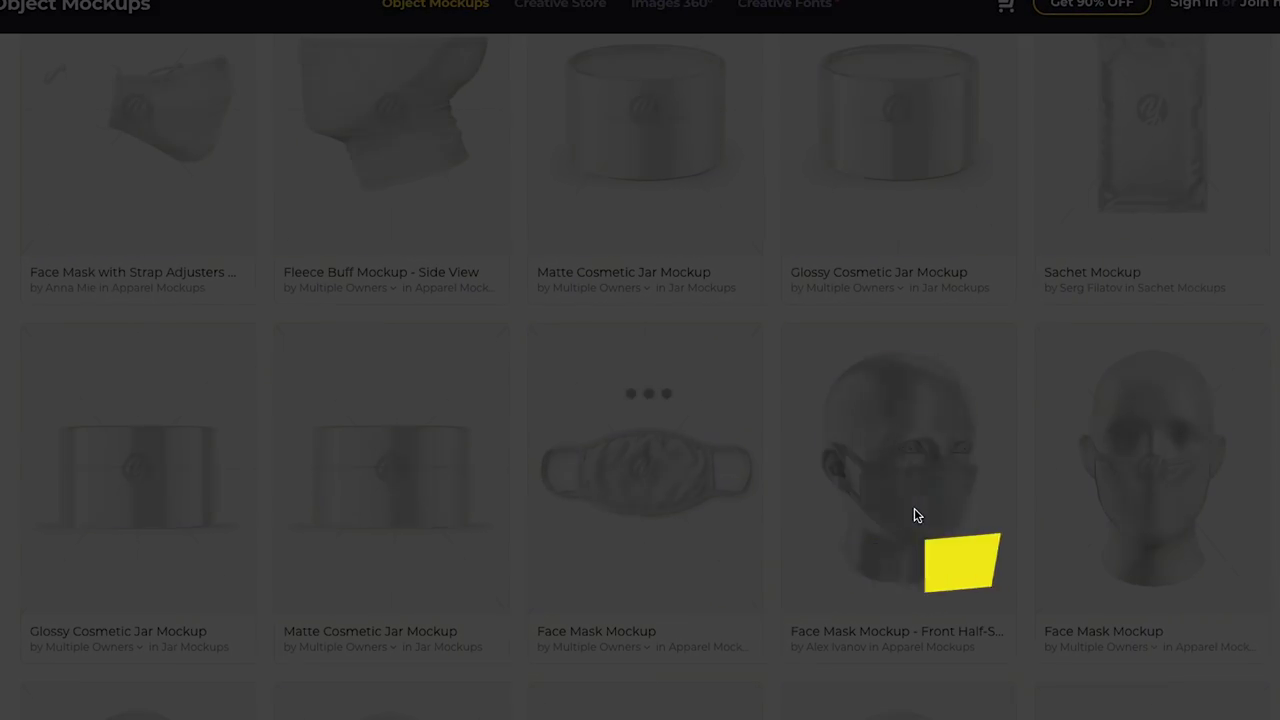
left_click(914, 508)
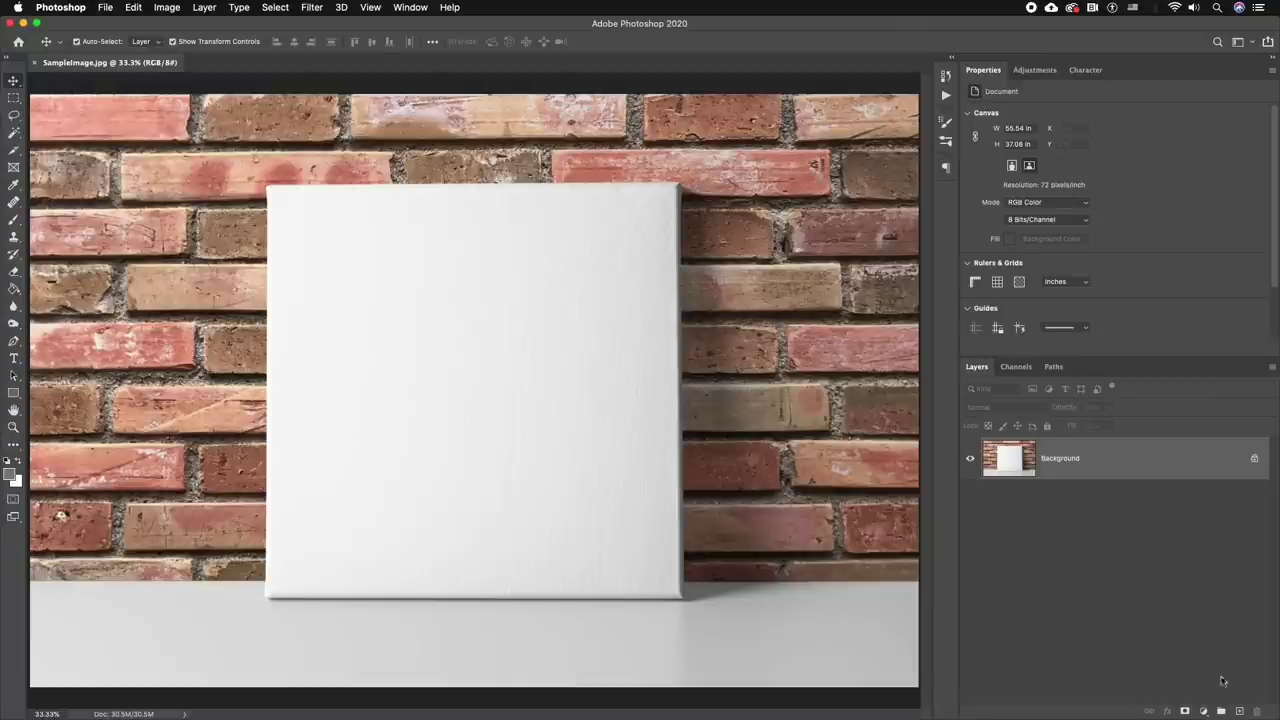
Add a new empty layer named Placeholder.
left_click(1239, 711)
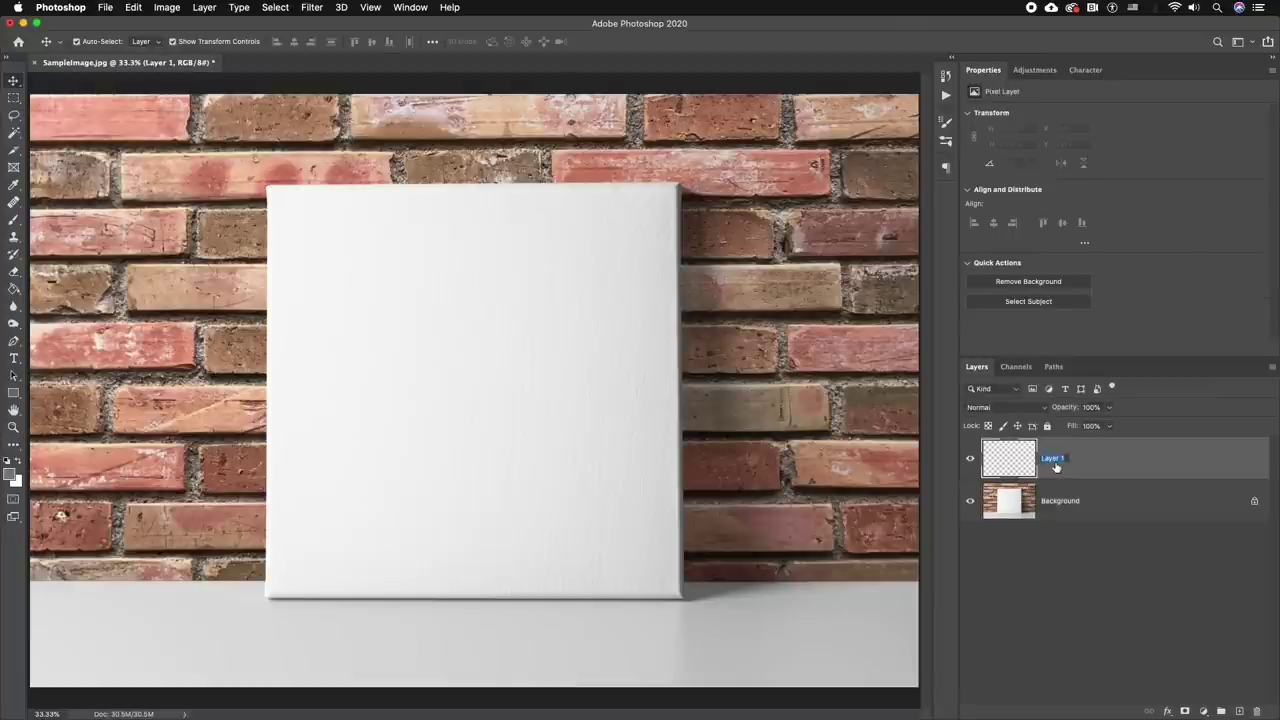
type("Placeholder")
key("Return")
Draw a rectangular marquee selection around the white canvas and check its edges.
key("m")
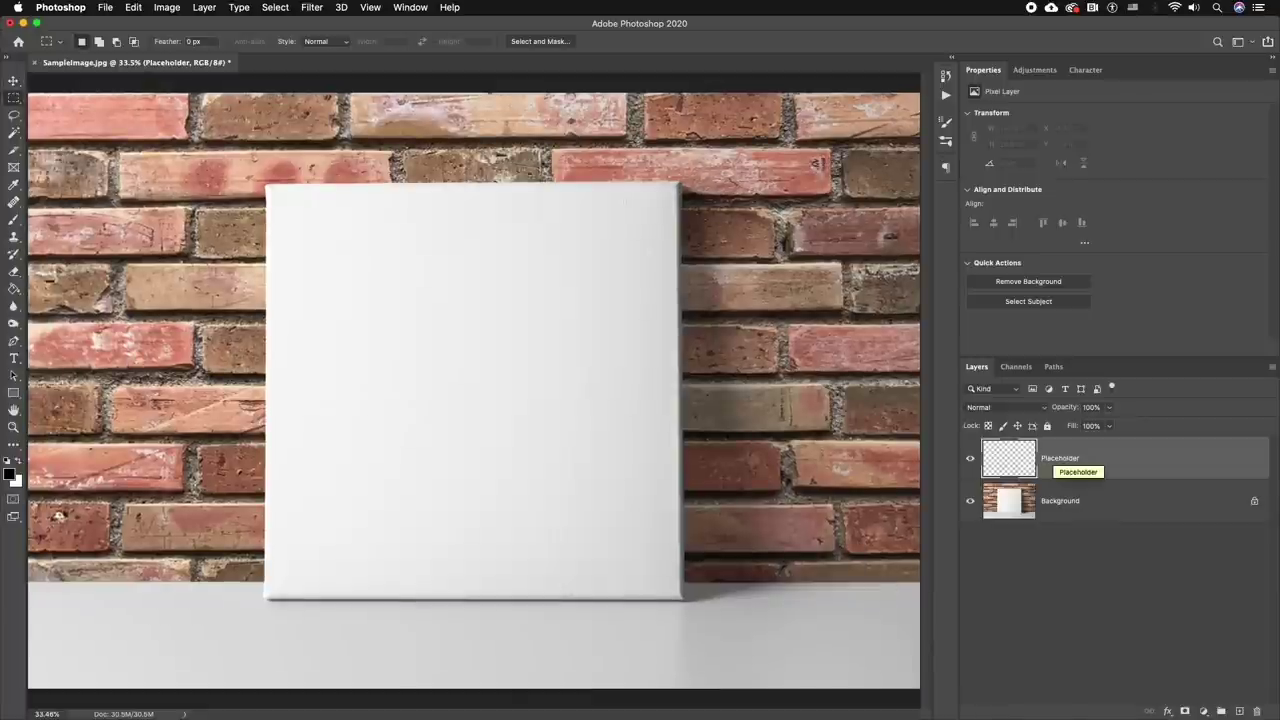
left_click_drag(16, 103, 141, 100)
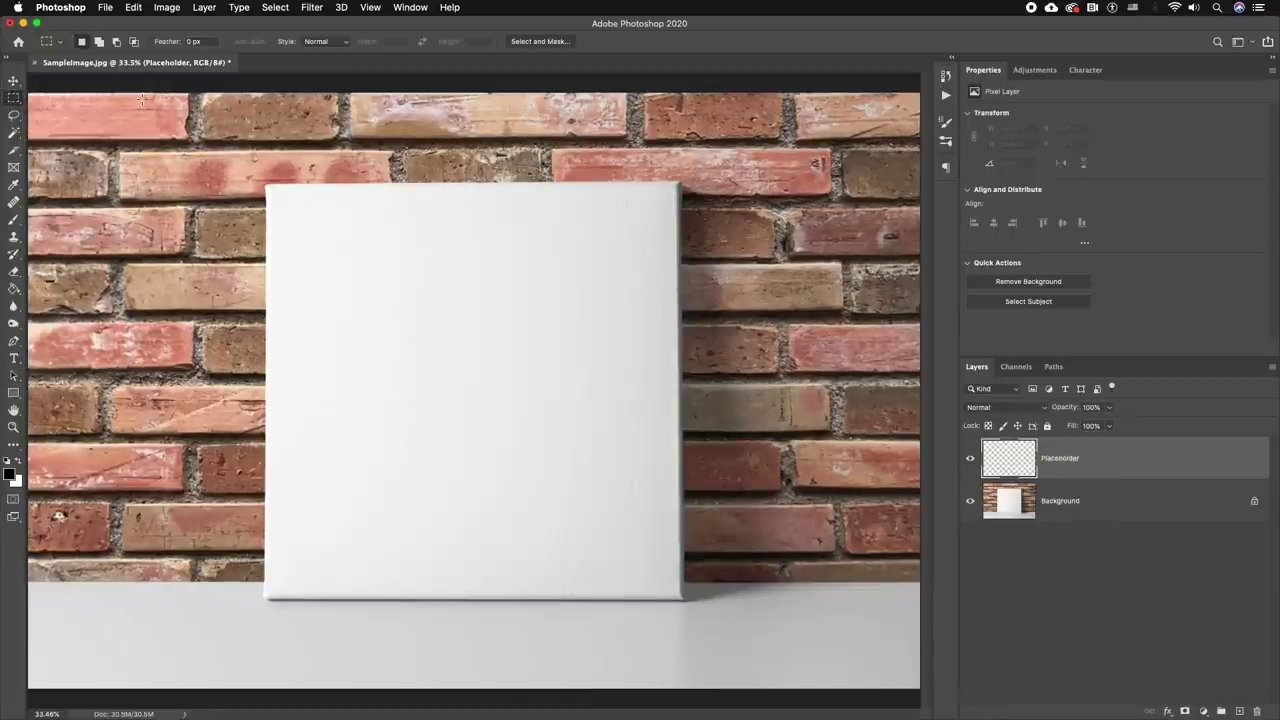
left_click_drag(685, 176, 261, 601)
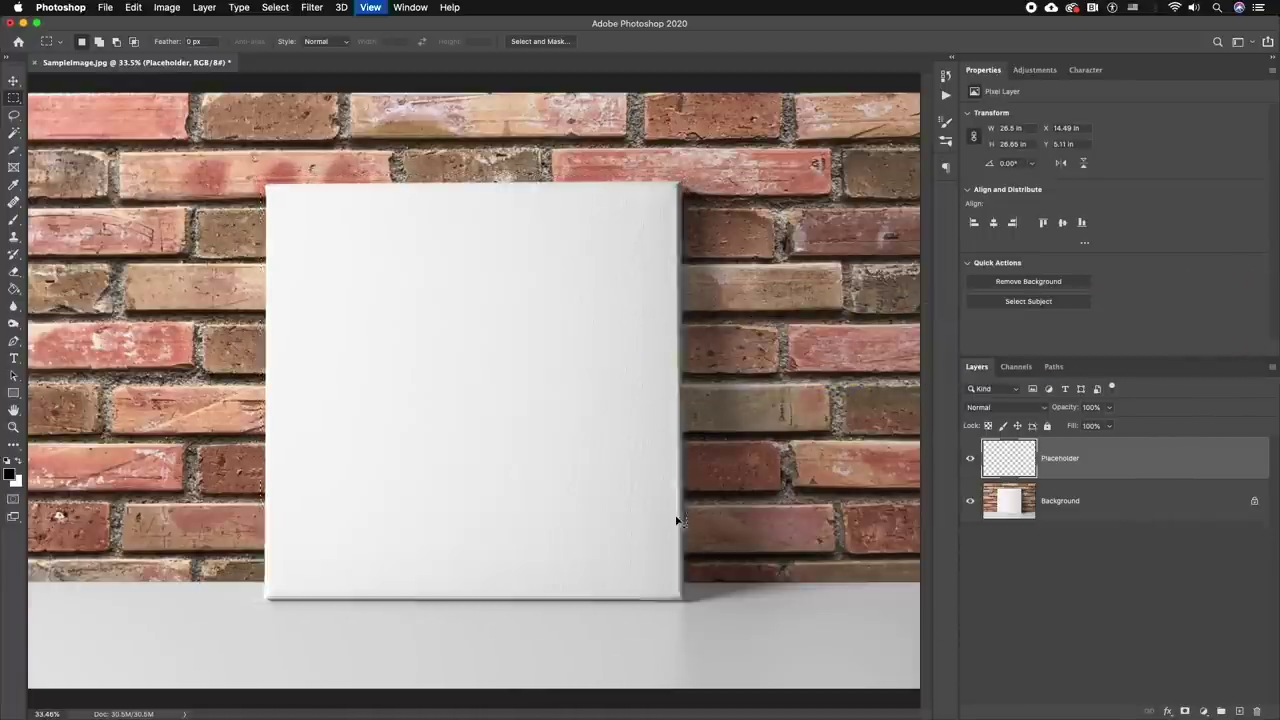
key("super+equal")
scroll(678, 522, "up", 10)
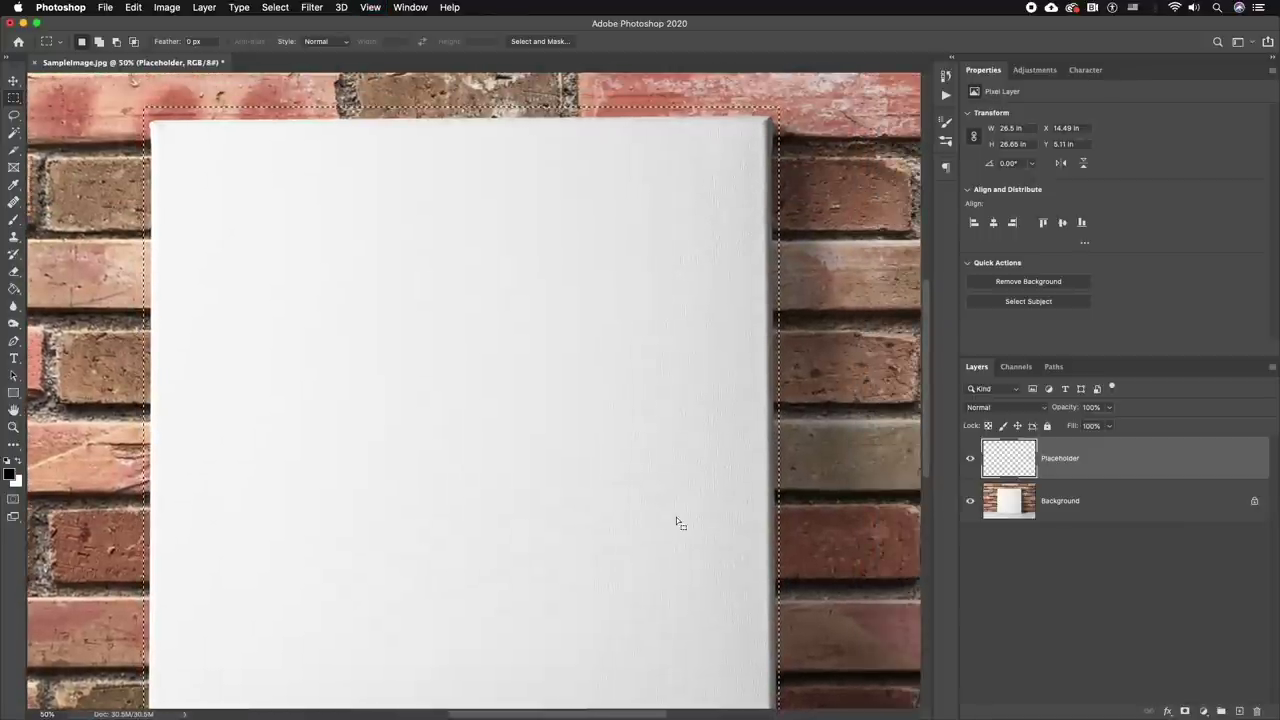
key("super+0")
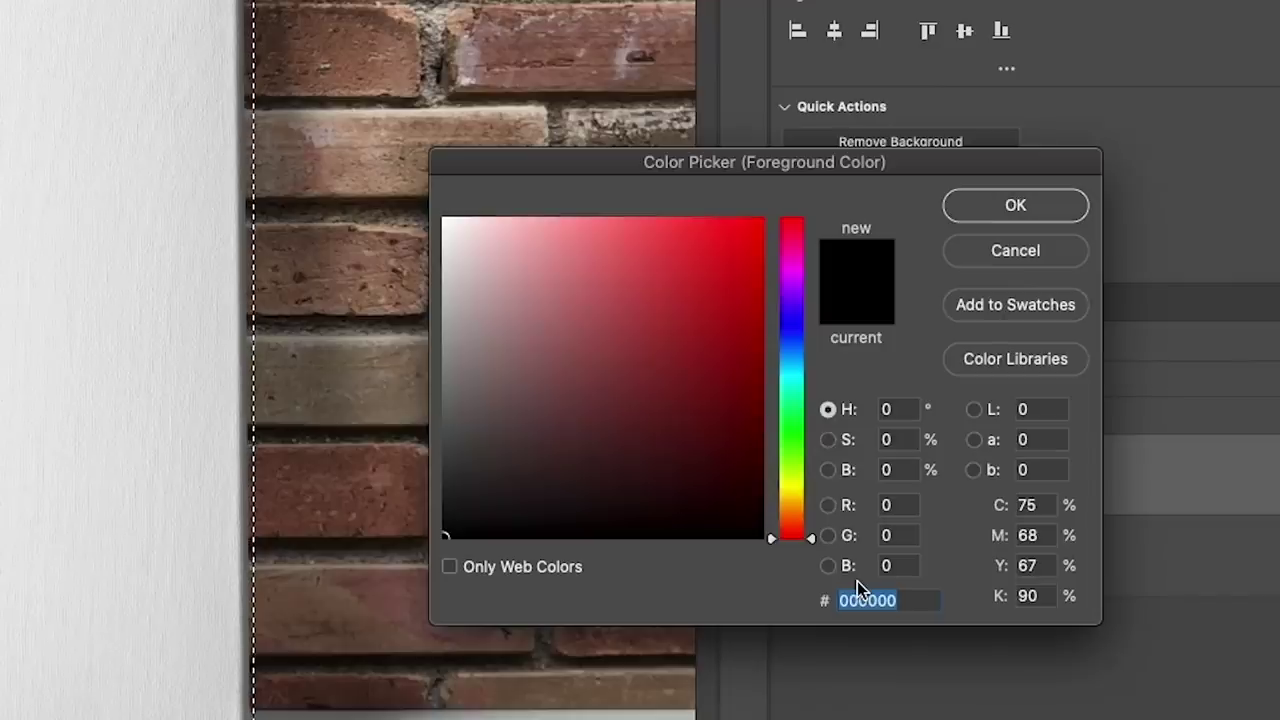
Set the foreground colour to #808080 and fill the selection with it.
type("808080")
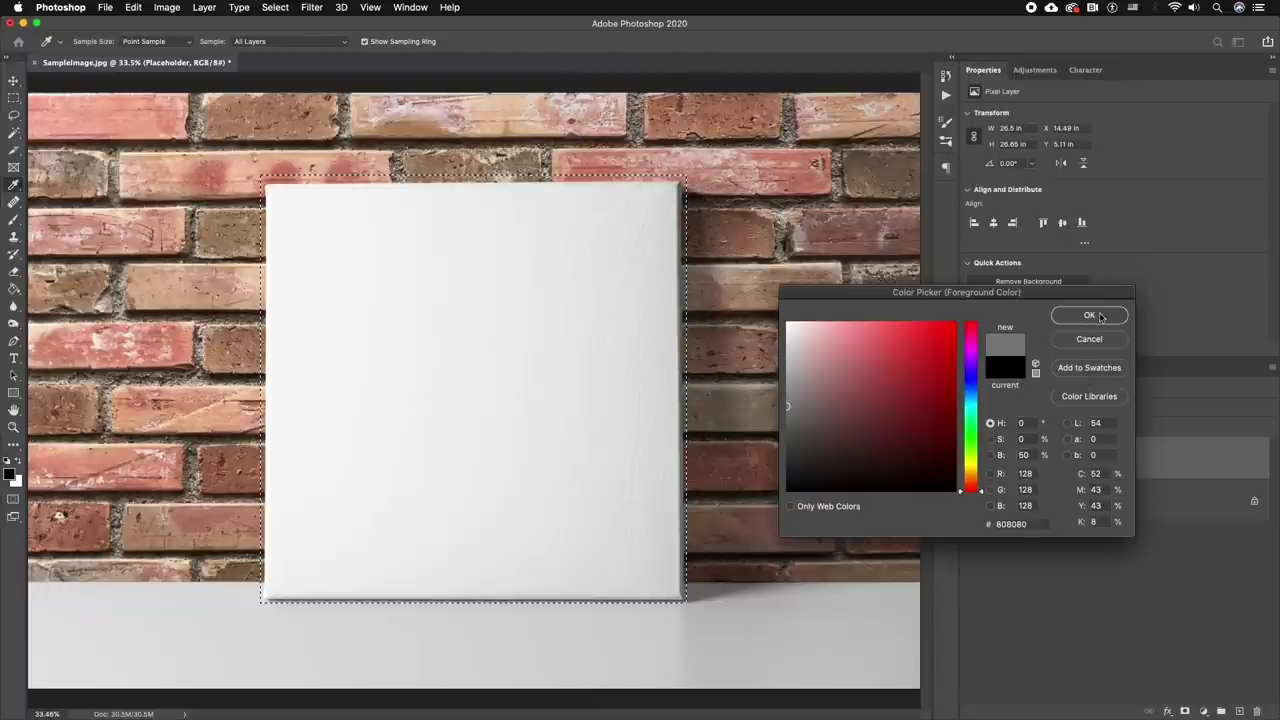
left_click(1015, 205)
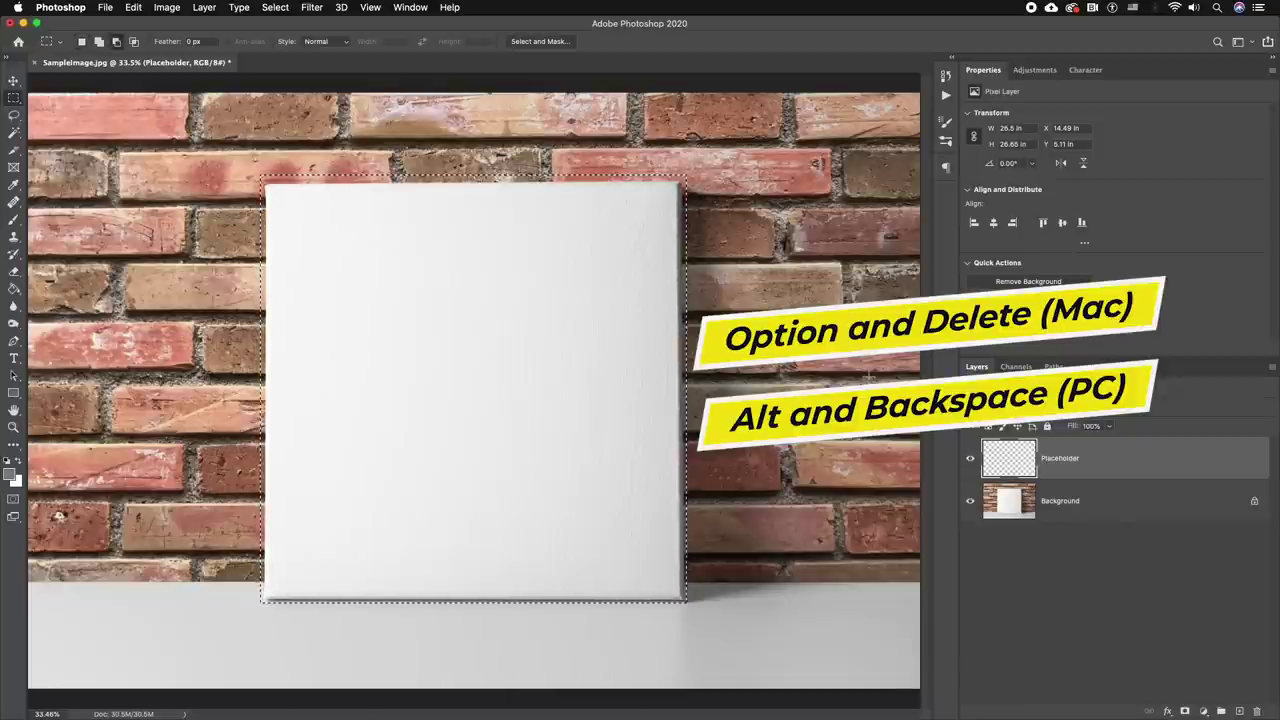
key("alt+BackSpace")
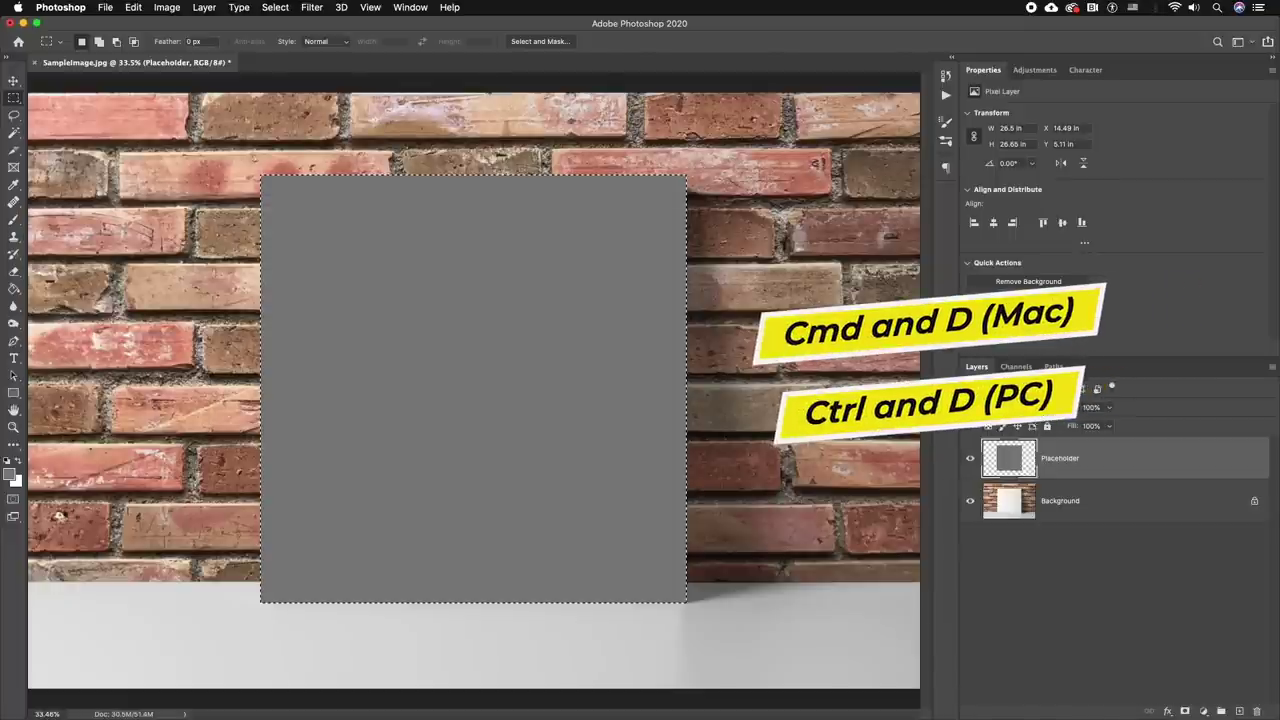
Deselect and inspect the grey rectangle's edges up close.
key("super+d")
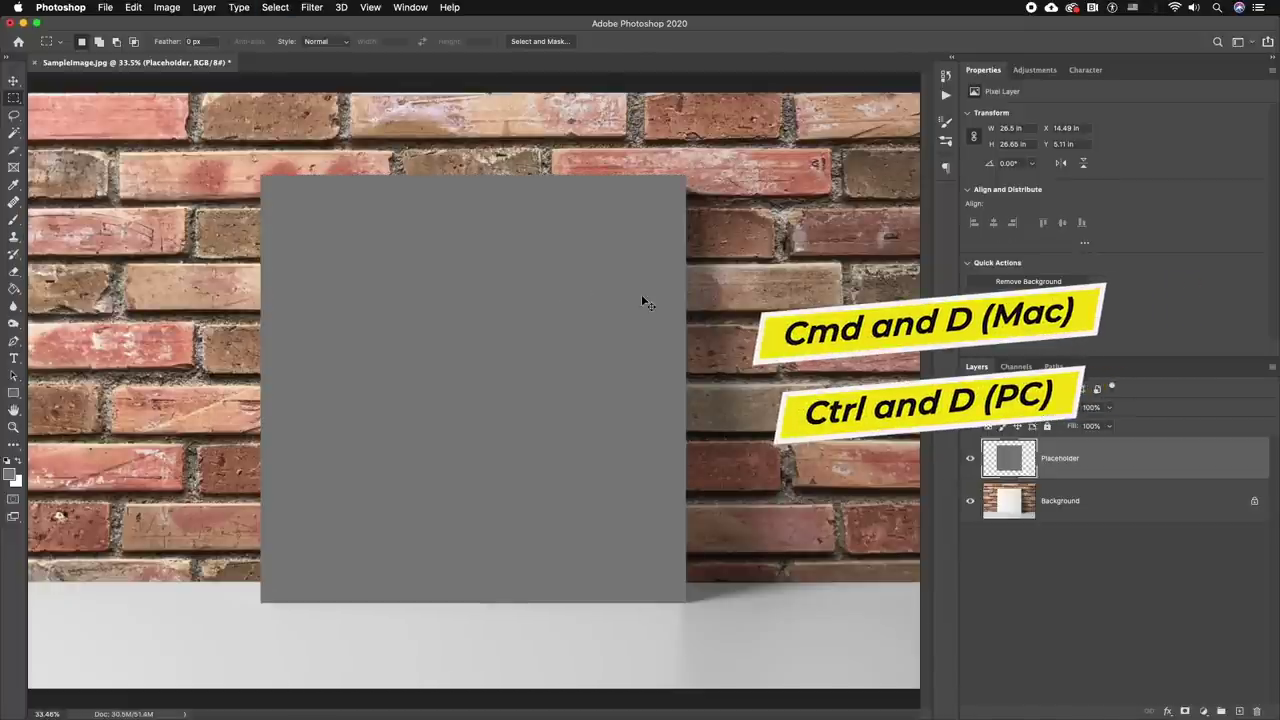
key("super+plus")
key("super+plus")
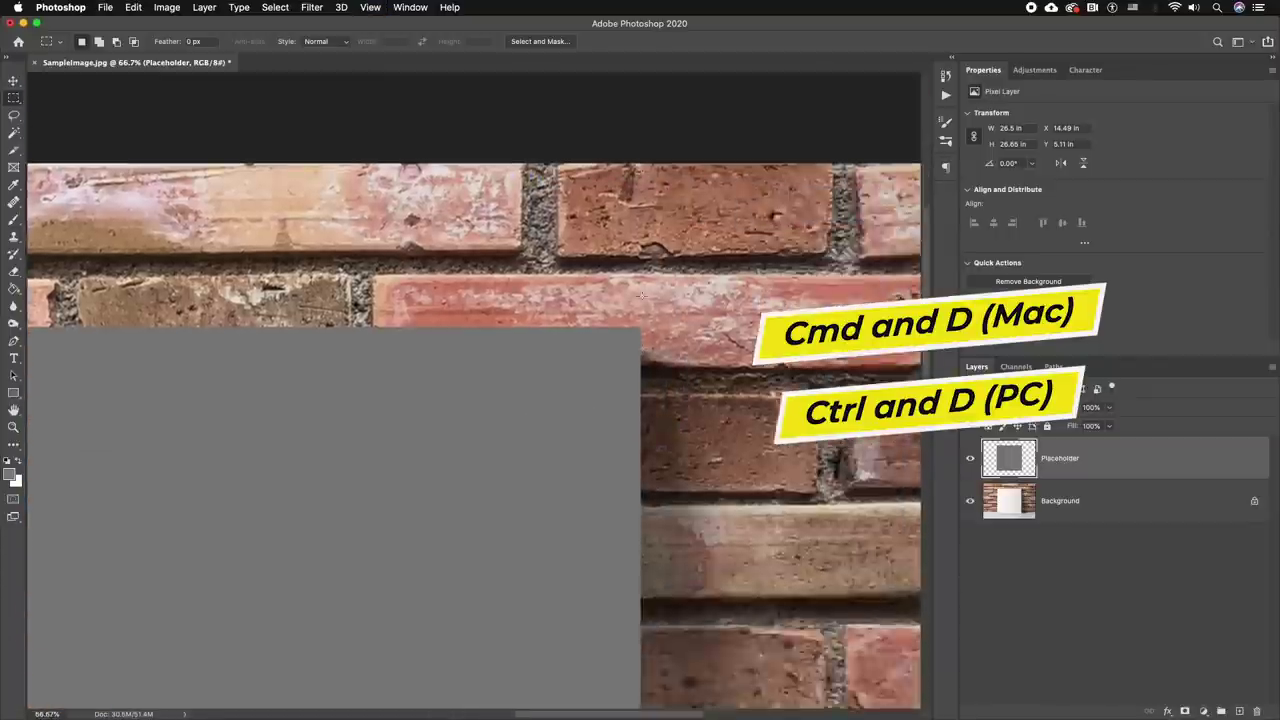
scroll(641, 292, "down", 5)
scroll(635, 188, "left", 4)
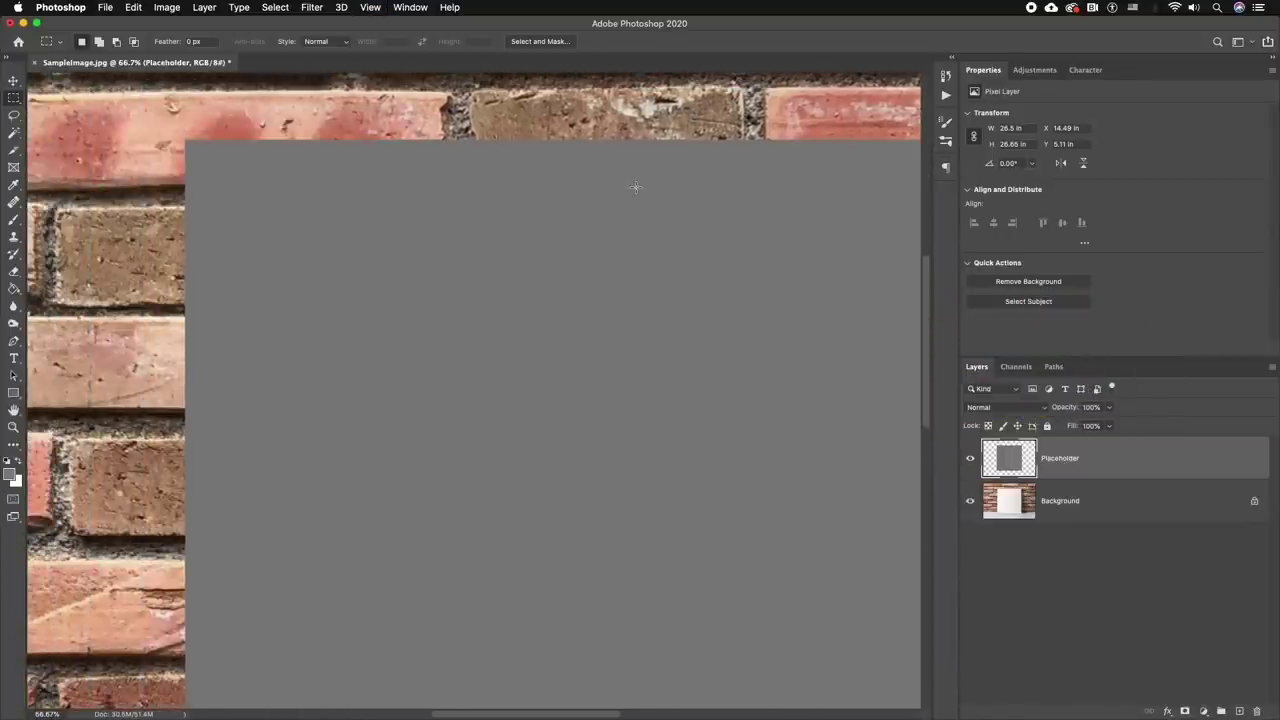
scroll(635, 187, "right", 1)
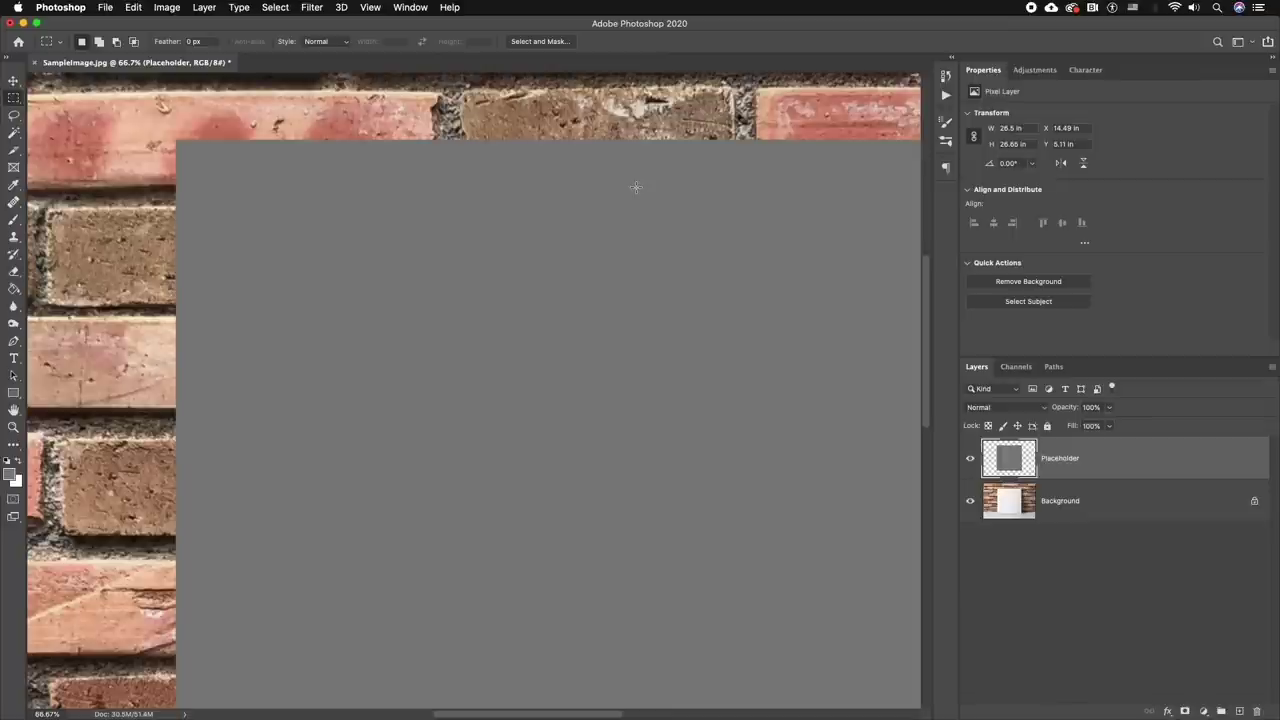
key("super+0")
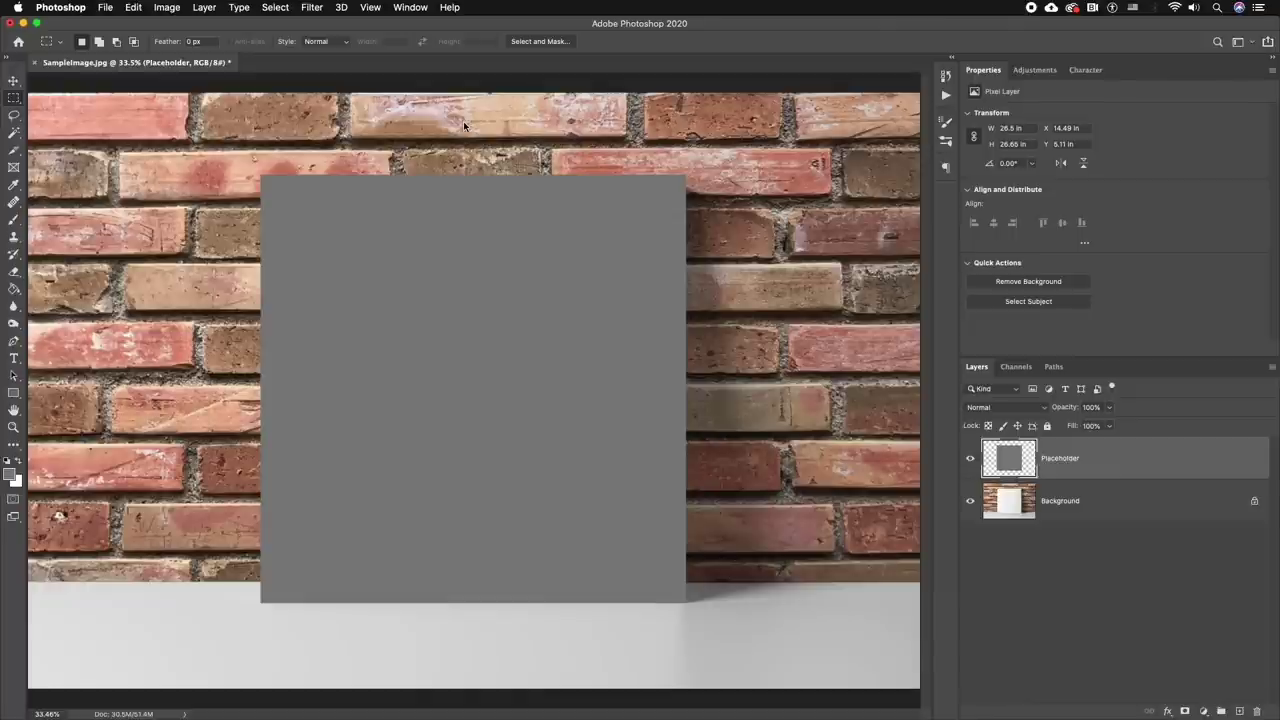
Convert the Placeholder layer for smart filters and hide it.
left_click(312, 7)
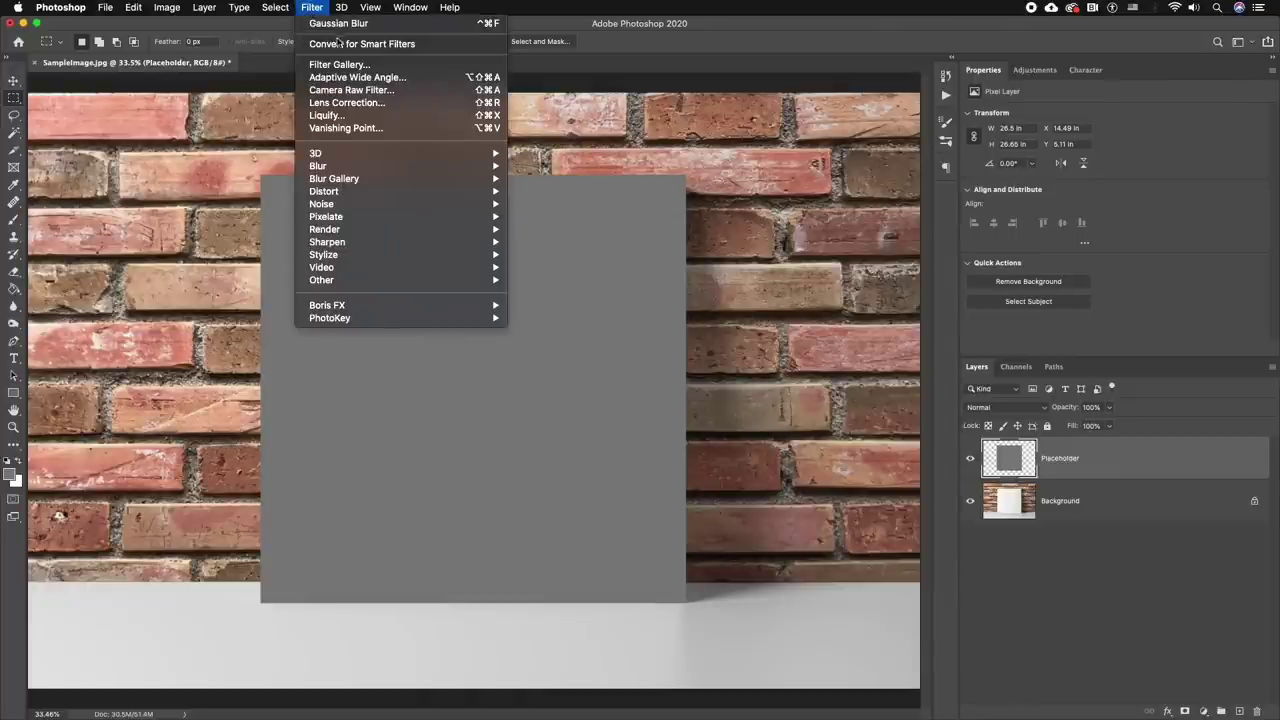
left_click(463, 45)
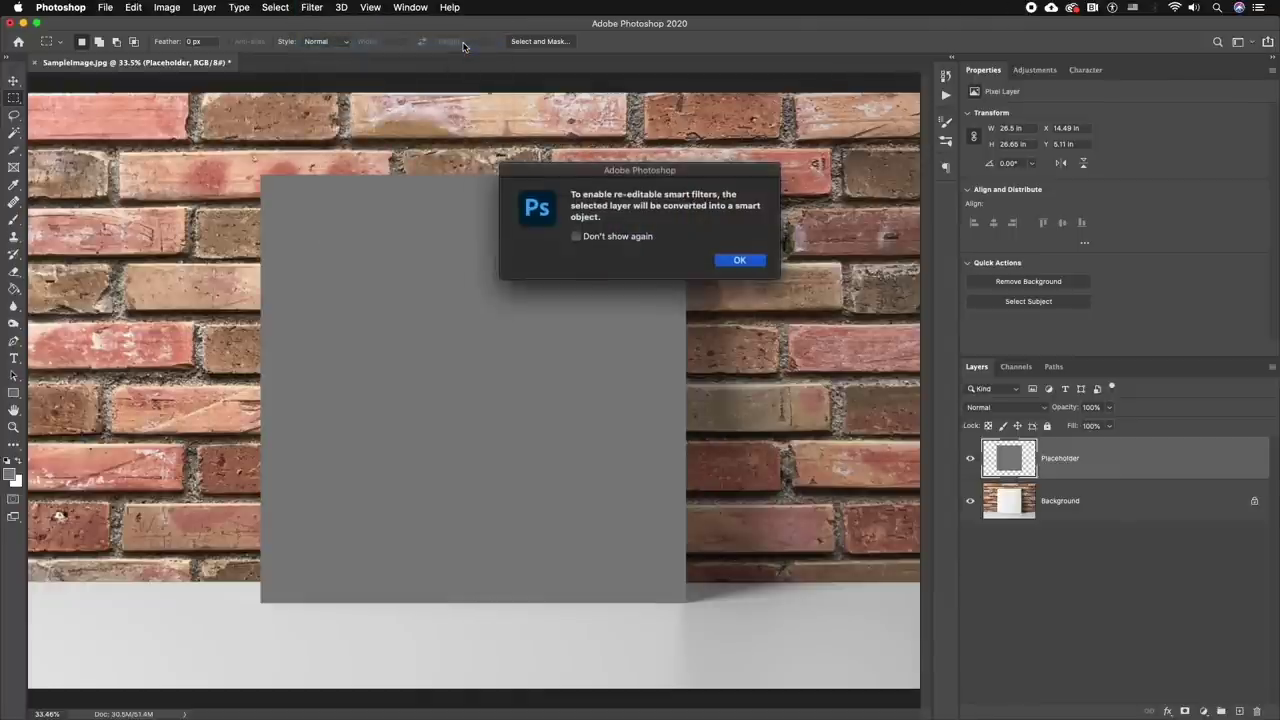
left_click(722, 262)
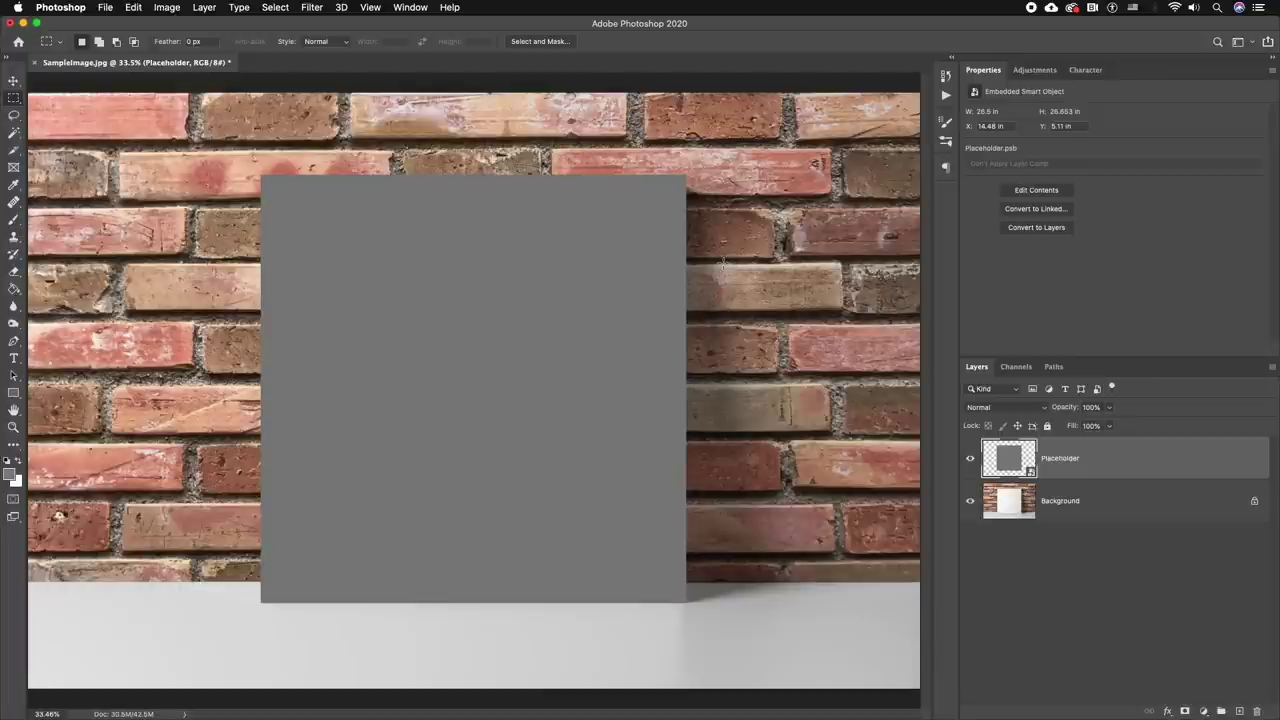
left_click(970, 460)
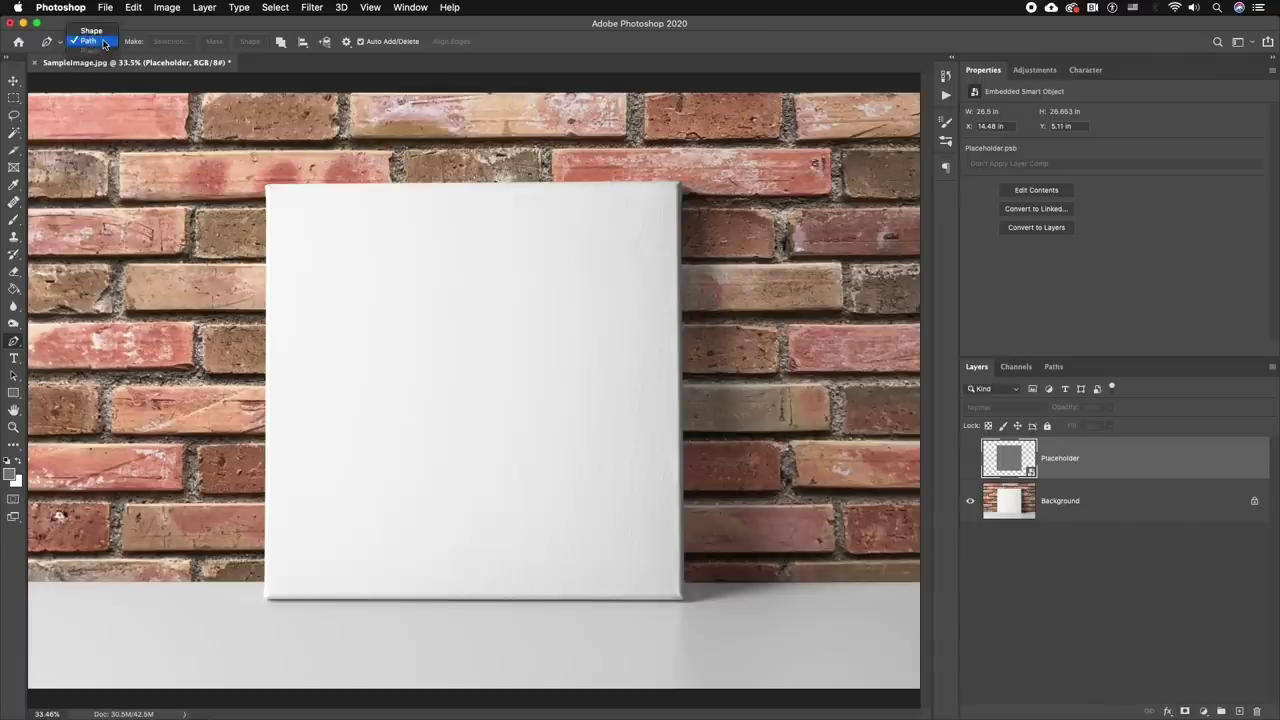
Set the Pen to Path mode and magnify the canvas's top-left corner to 600%.
left_click(100, 42)
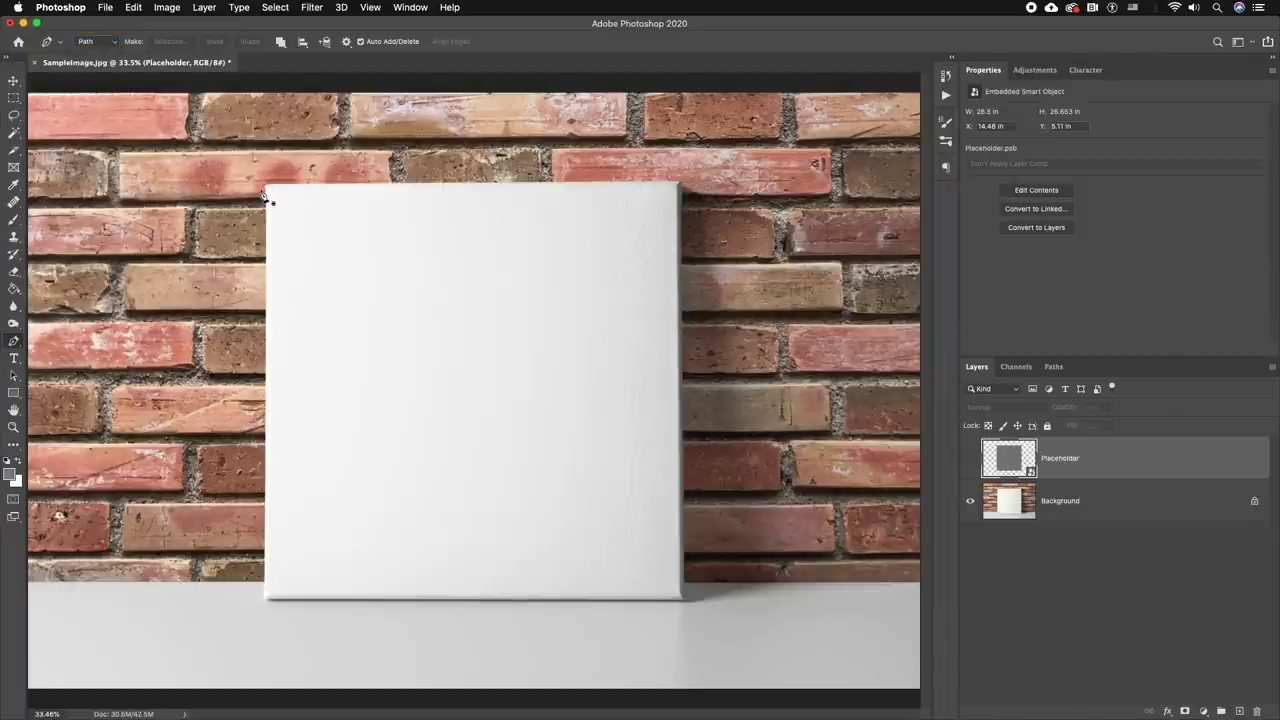
key("super+plus")
key("super+plus")
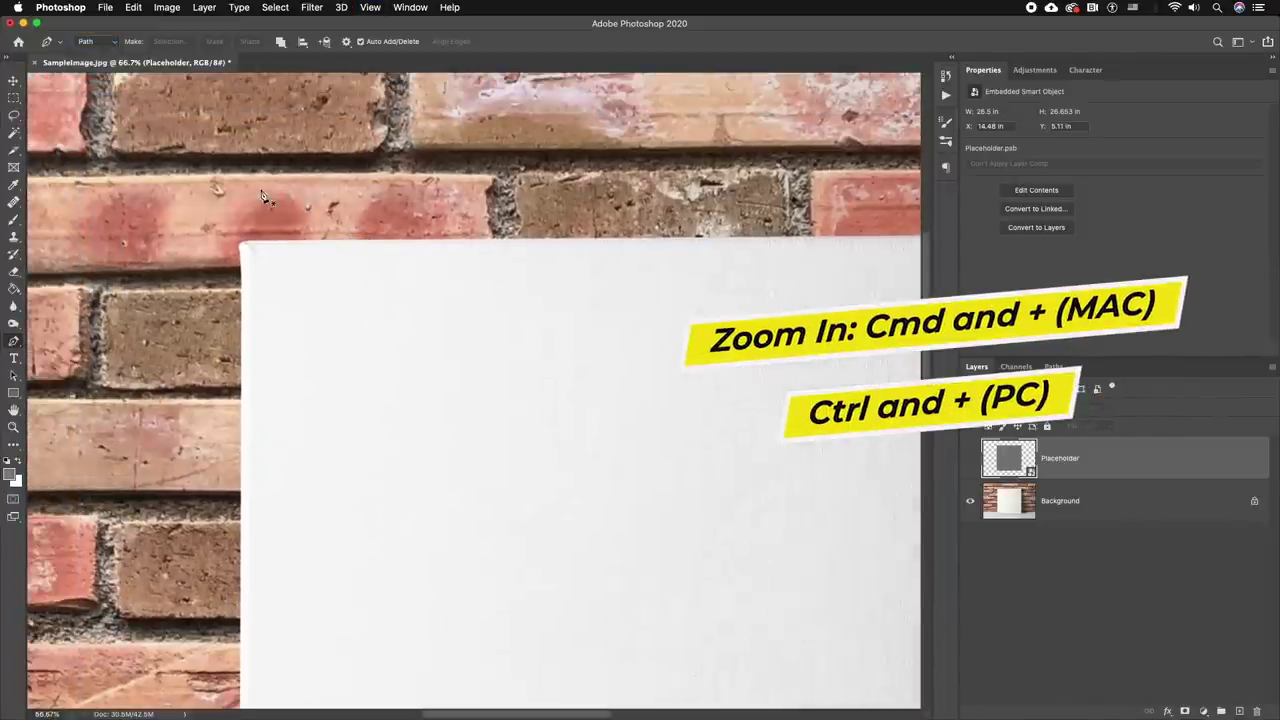
key("super+plus")
key("super+plus")
key("super+plus")
key("super+plus")
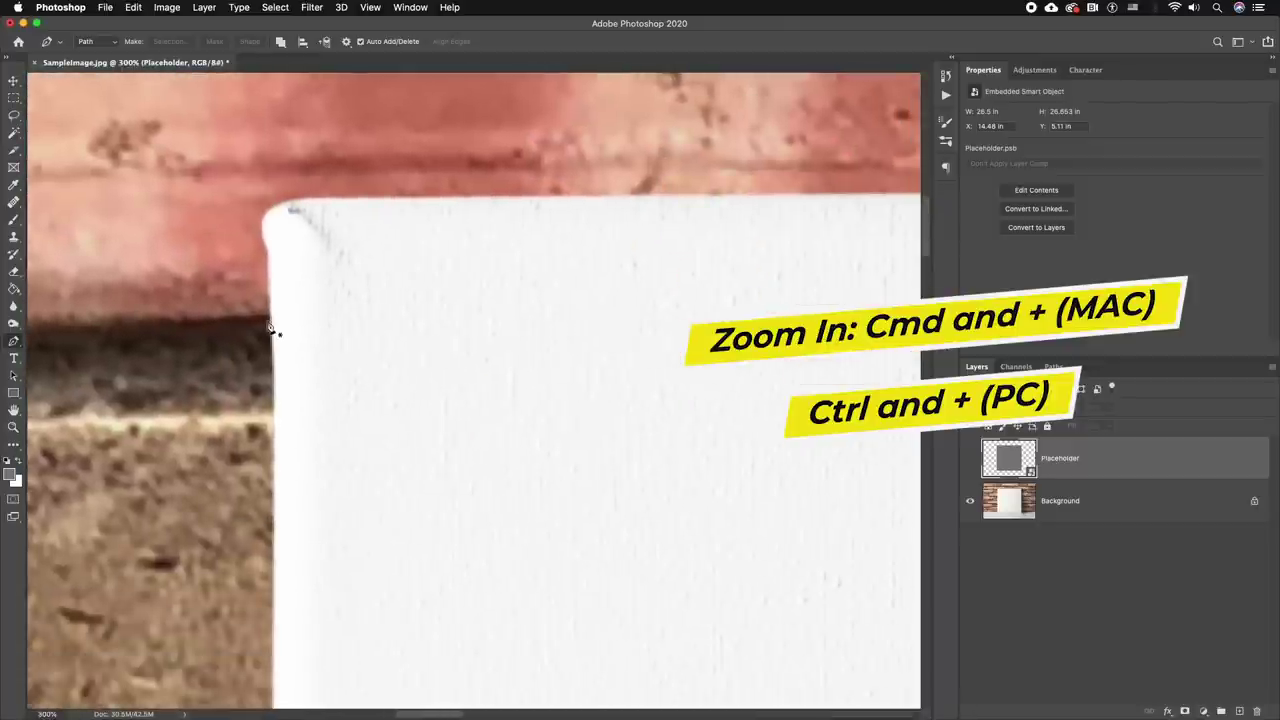
key("super+plus")
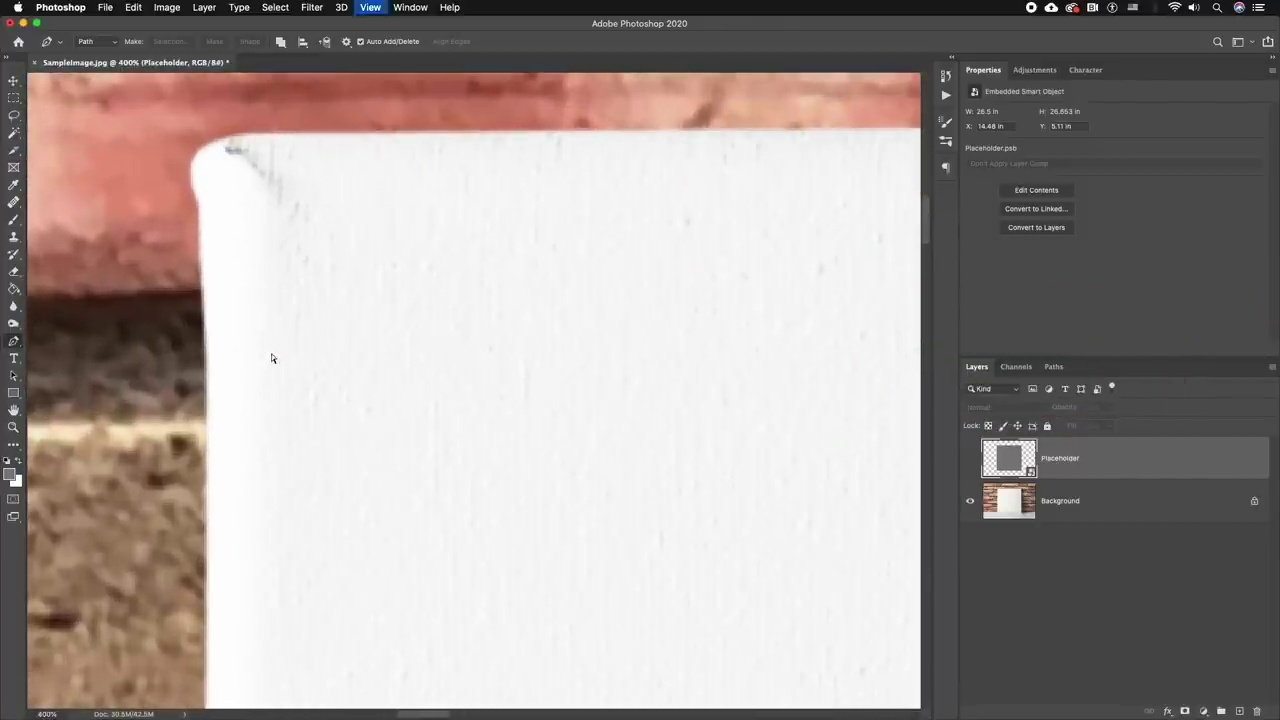
key("super+plus")
scroll(271, 357, "left", 3)
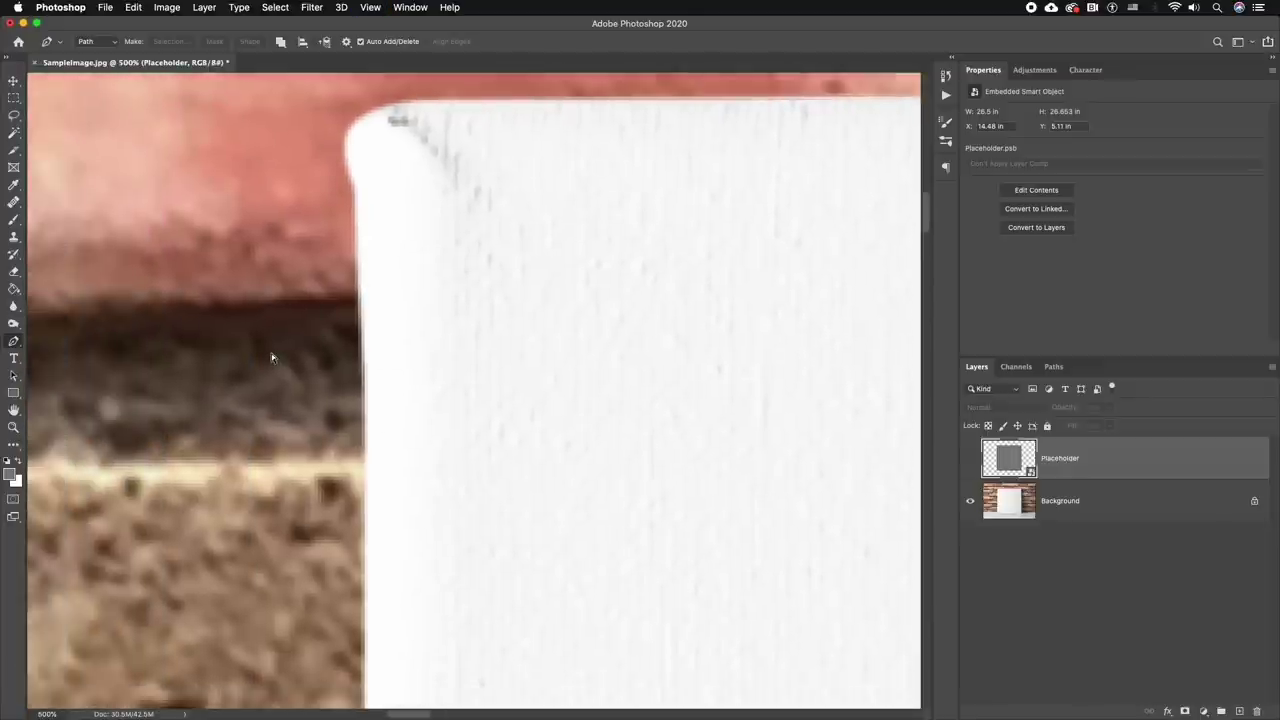
key("super+plus")
scroll(343, 370, "up", 2)
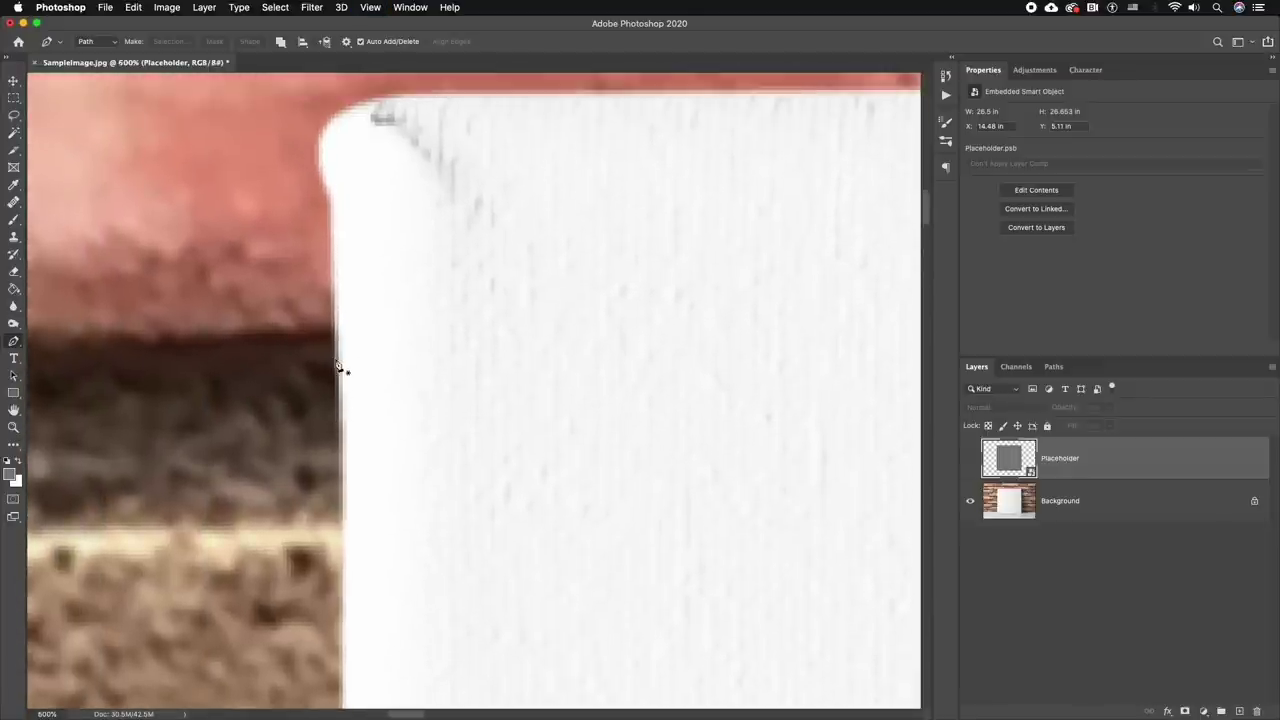
Trace the path up the left edge, around the top corners, and down the right edge.
left_click(342, 430)
left_click(334, 305)
left_click(330, 197)
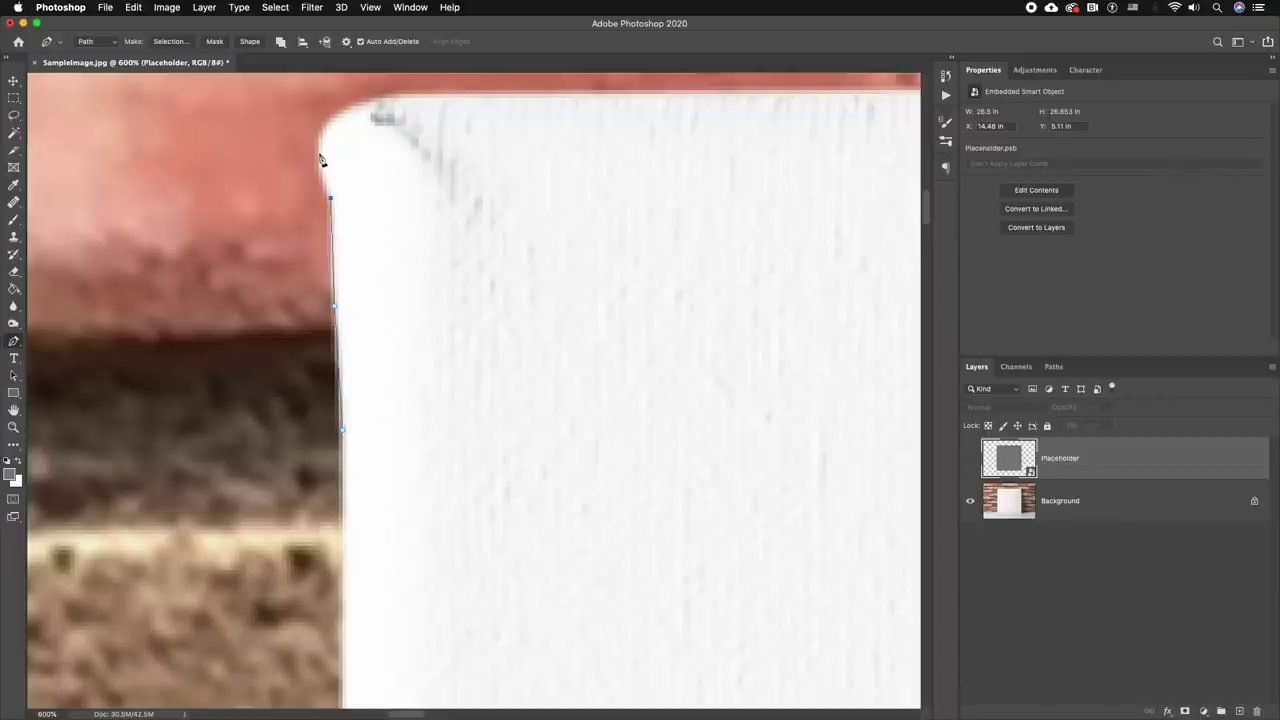
left_click_drag(316, 168, 362, 106)
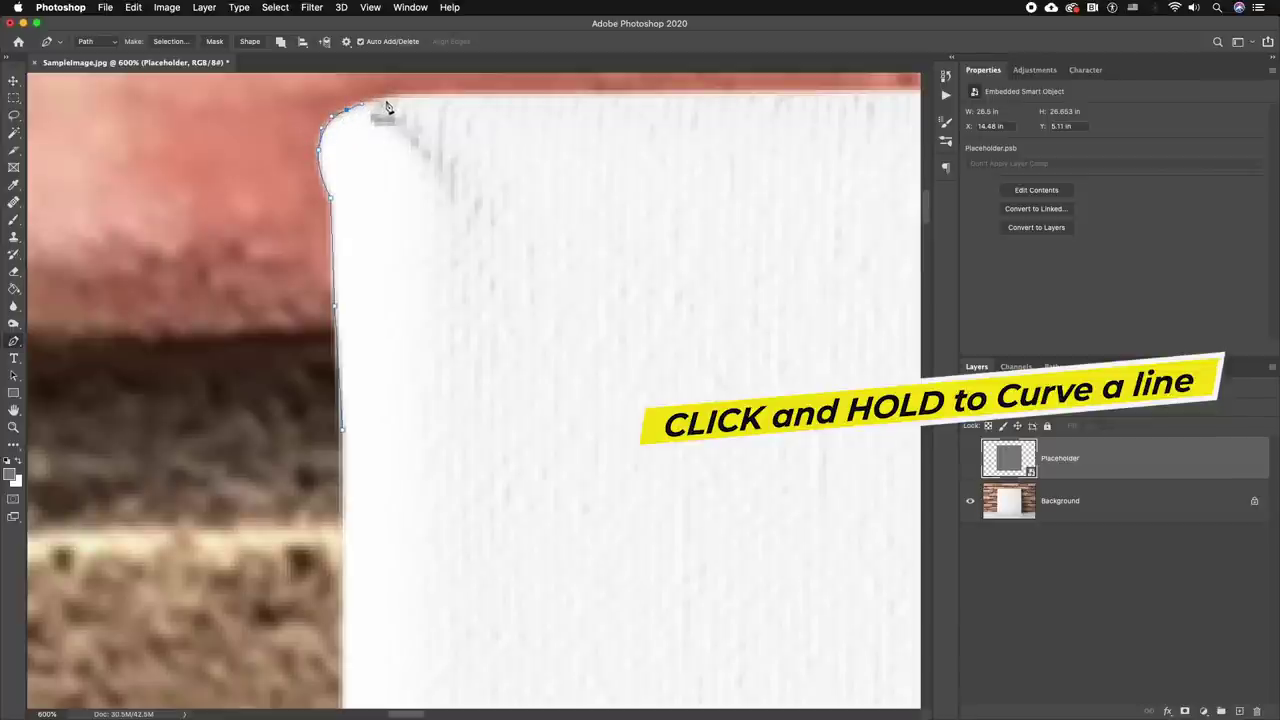
scroll(783, 120, "right", 15)
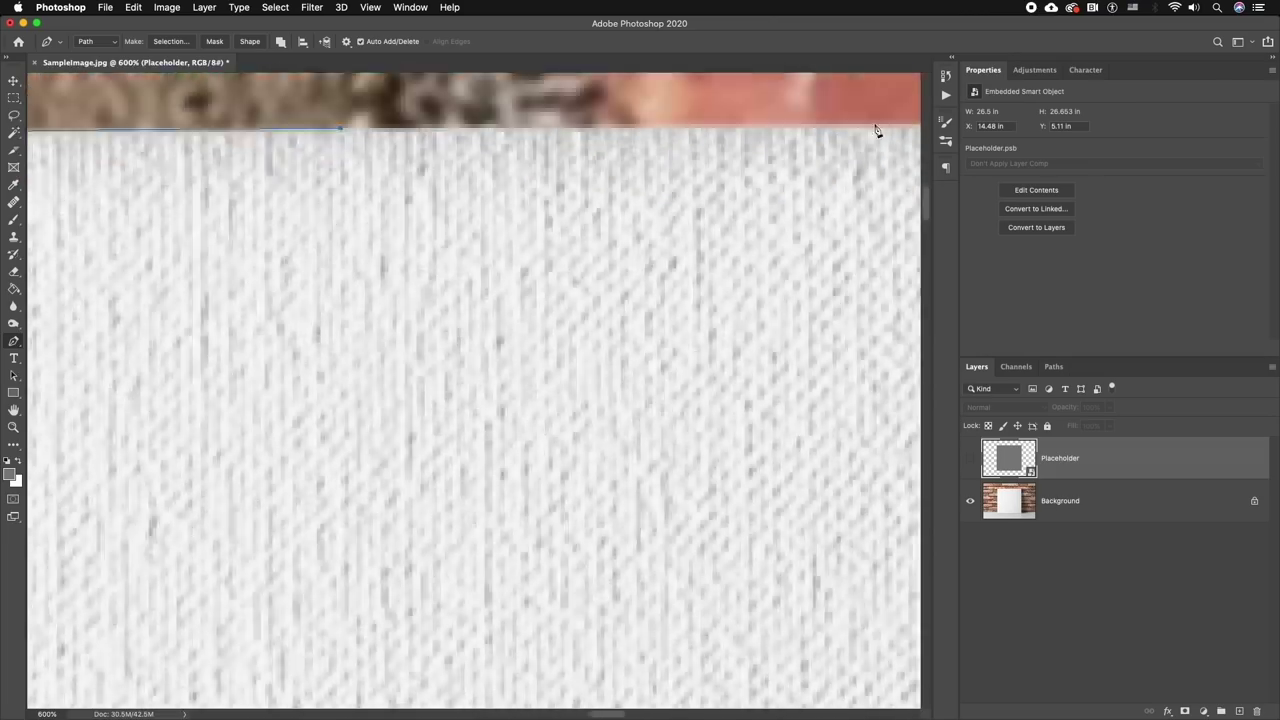
left_click_drag(765, 117, 813, 187)
scroll(766, 406, "down", 10)
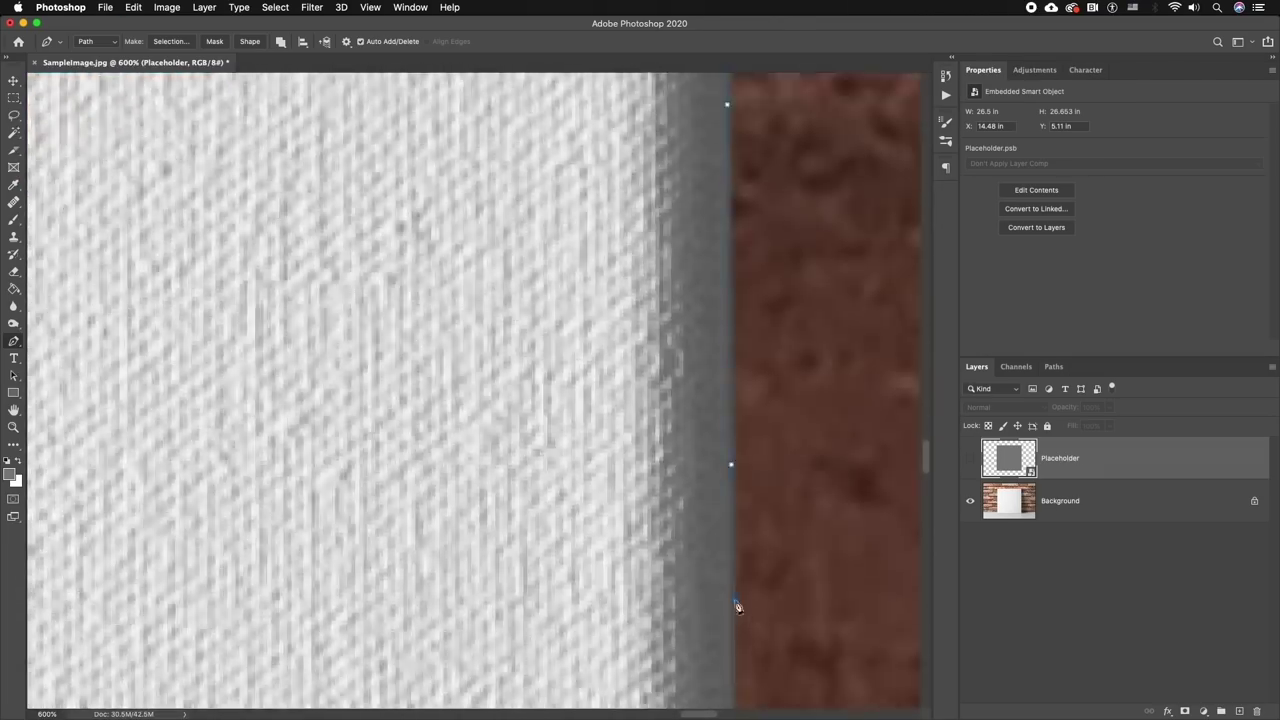
scroll(735, 560, "down", 8)
left_click(708, 412)
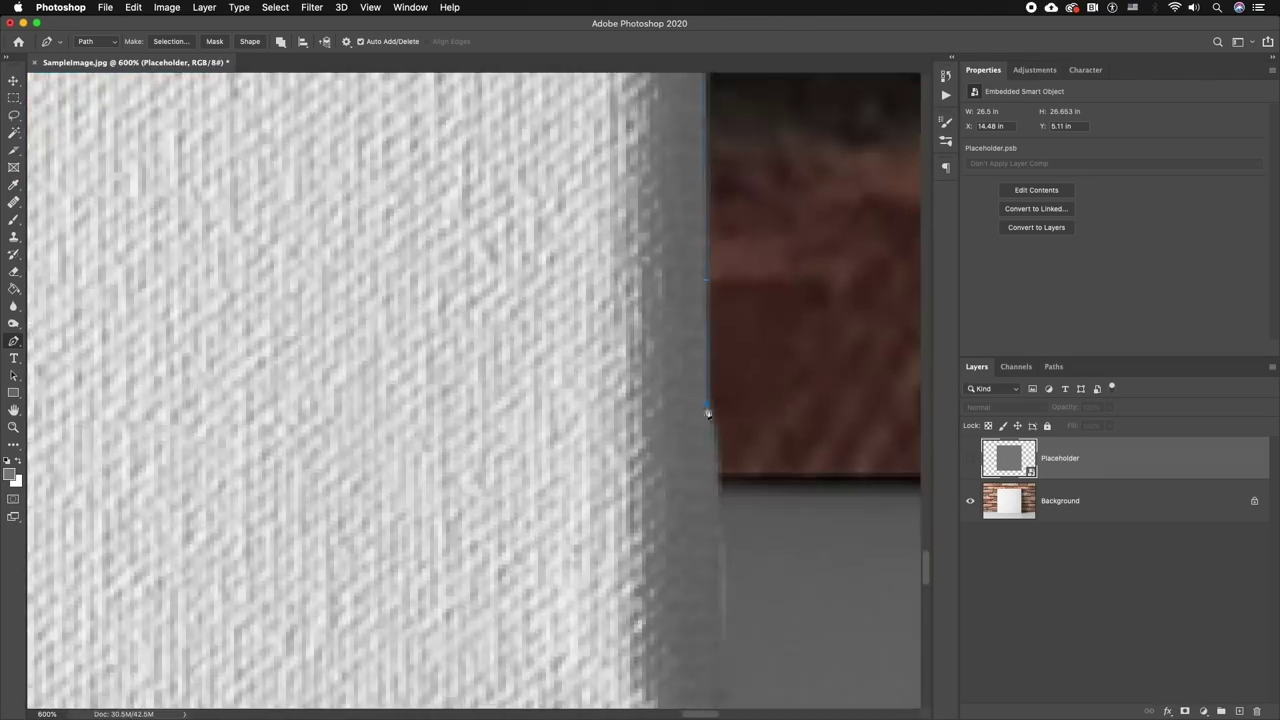
Round the path around the bottom corners, close it, and load it as a selection.
scroll(712, 420, "down", 8)
scroll(718, 528, "left", 15)
left_click(591, 531)
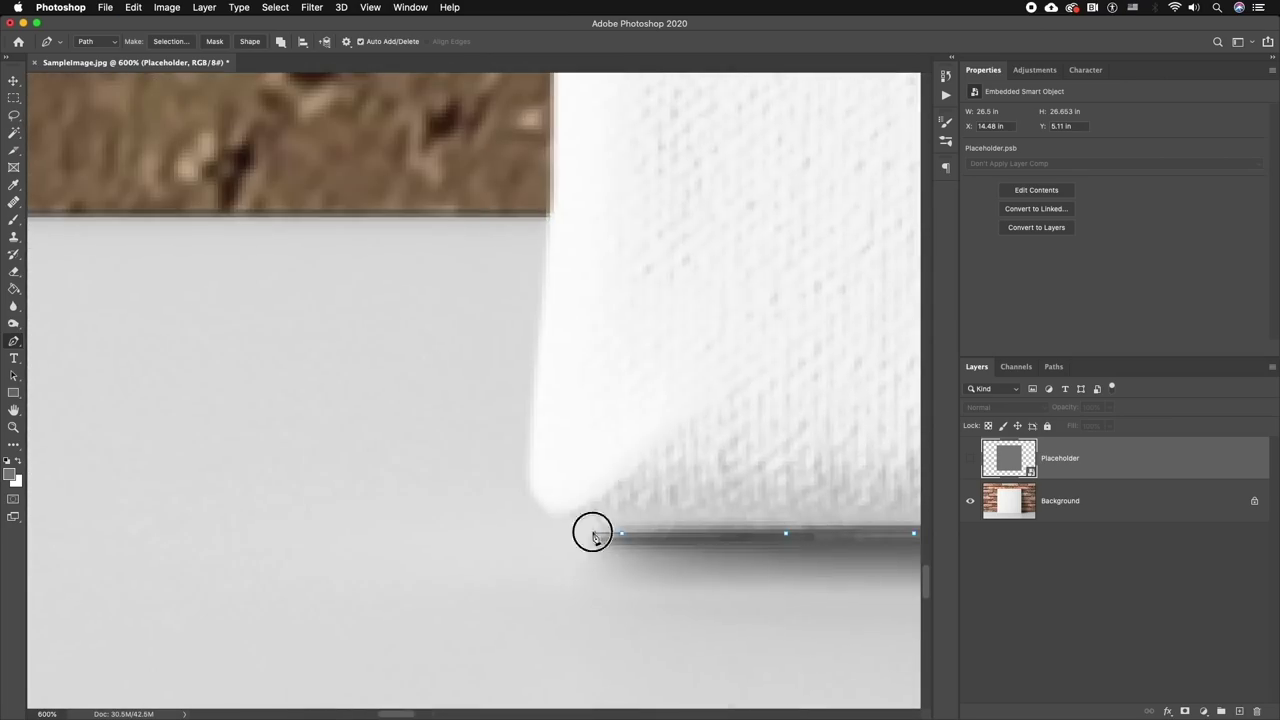
scroll(570, 500, "up", 5)
left_click(533, 577)
scroll(548, 450, "up", 15)
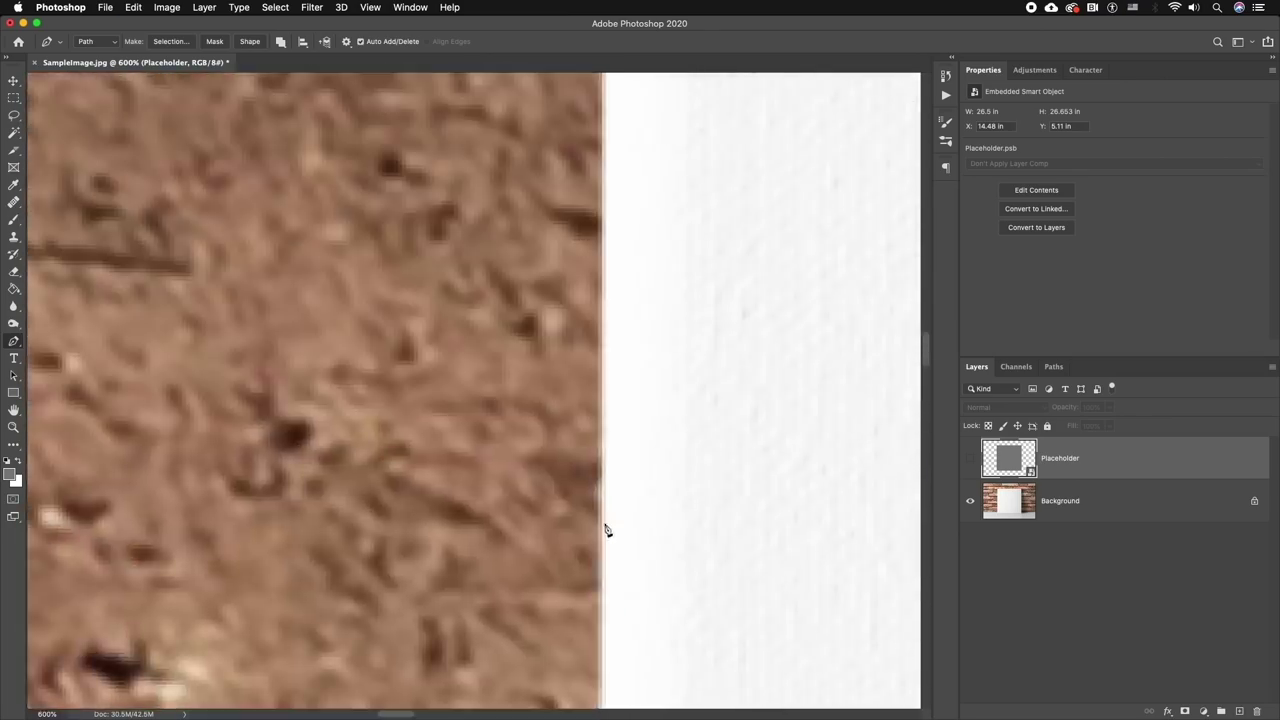
left_click(601, 478)
key("super+minus")
key("super+minus")
key("super+minus")
key("super+minus")
key("super+minus")
key("super+minus")
key("super+minus")
key("super+minus")
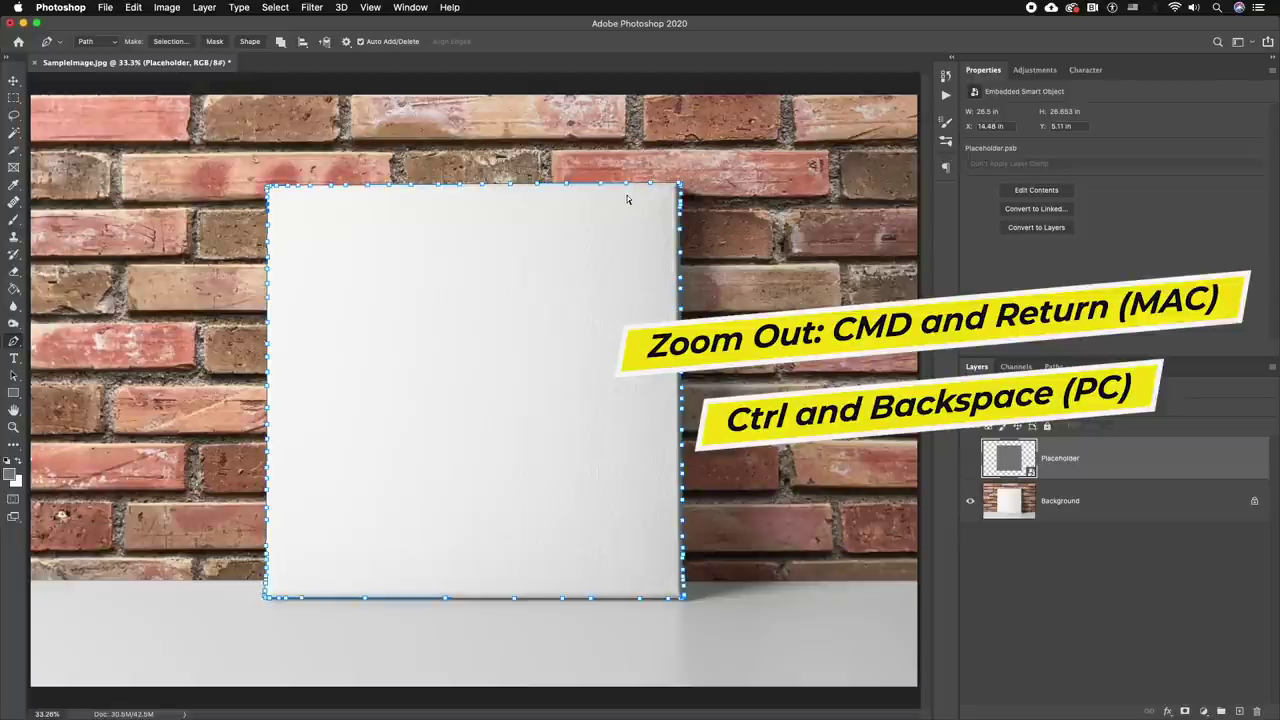
key("super+Return")
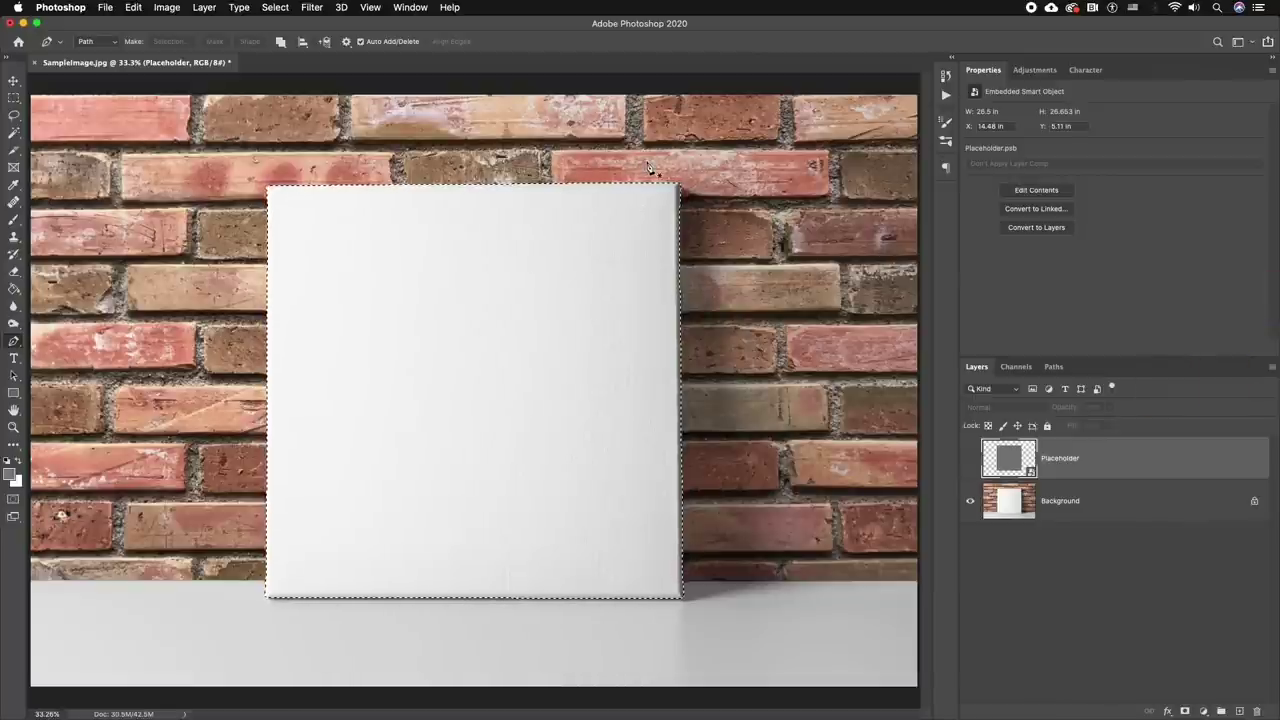
Show the Placeholder layer, test a layer mask from the selection, inspect the edge, then undo it.
scroll(380, 289, "up", 1)
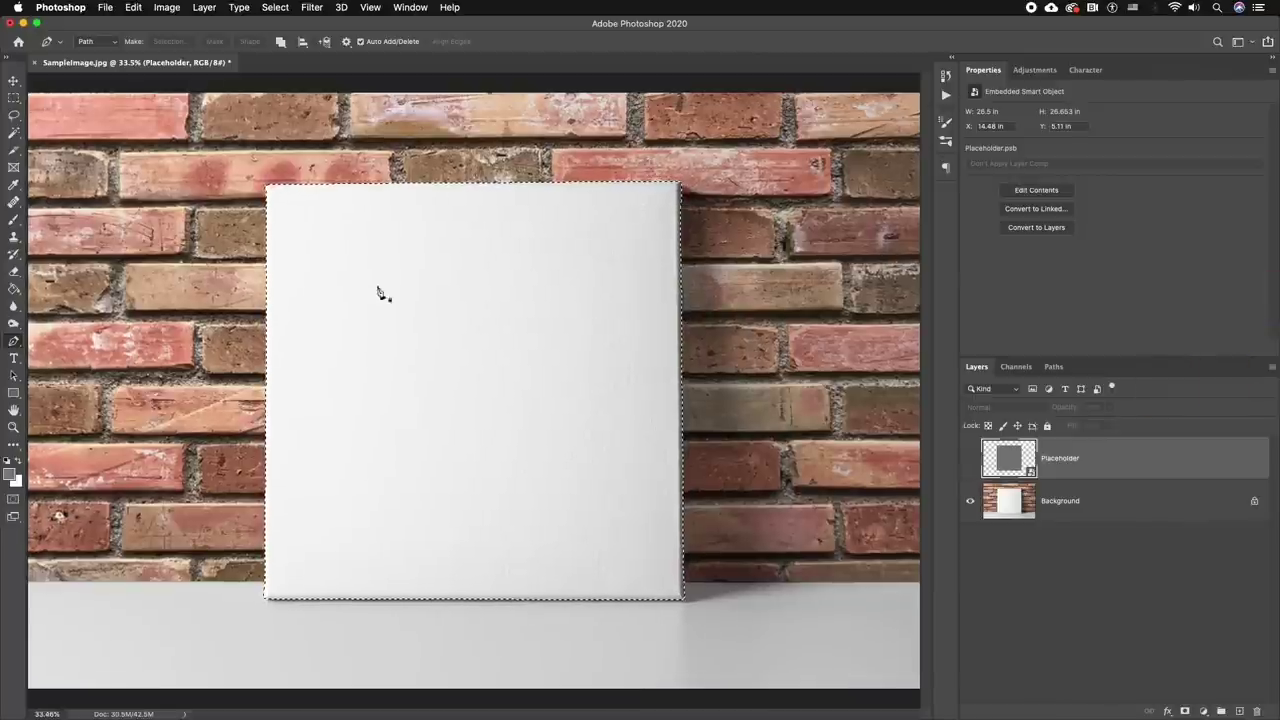
left_click(969, 458)
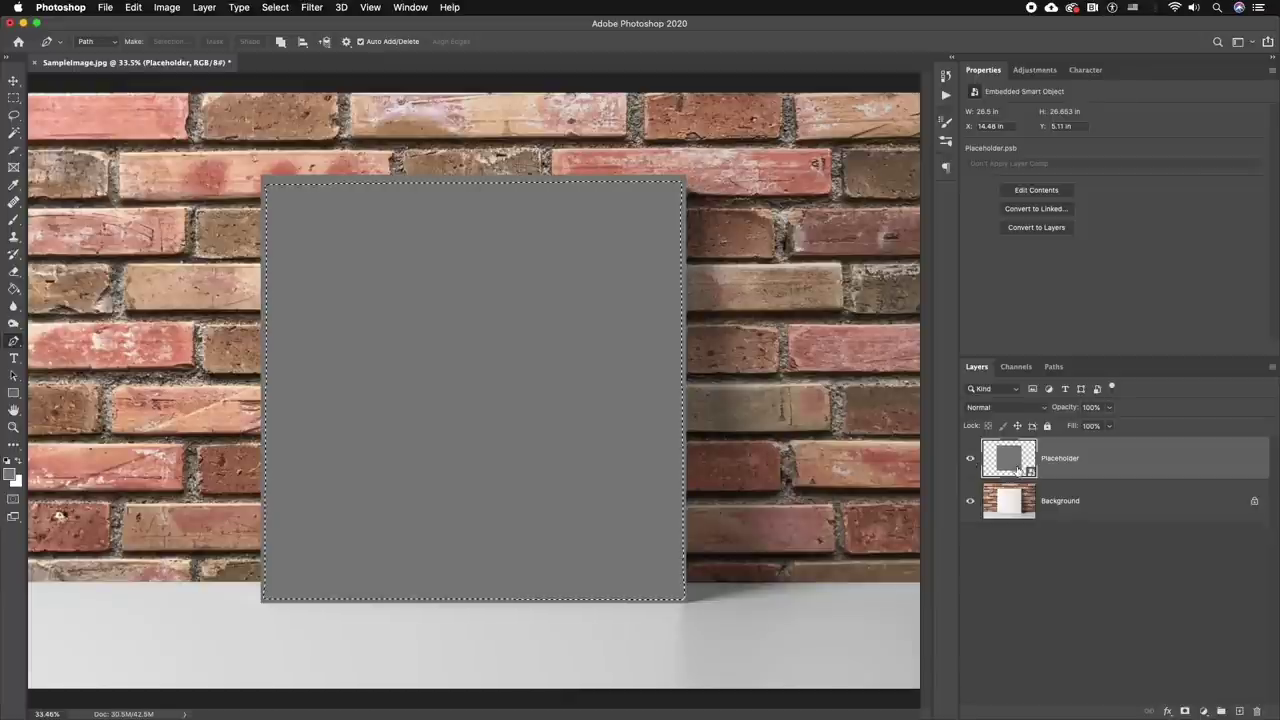
left_click(1185, 711)
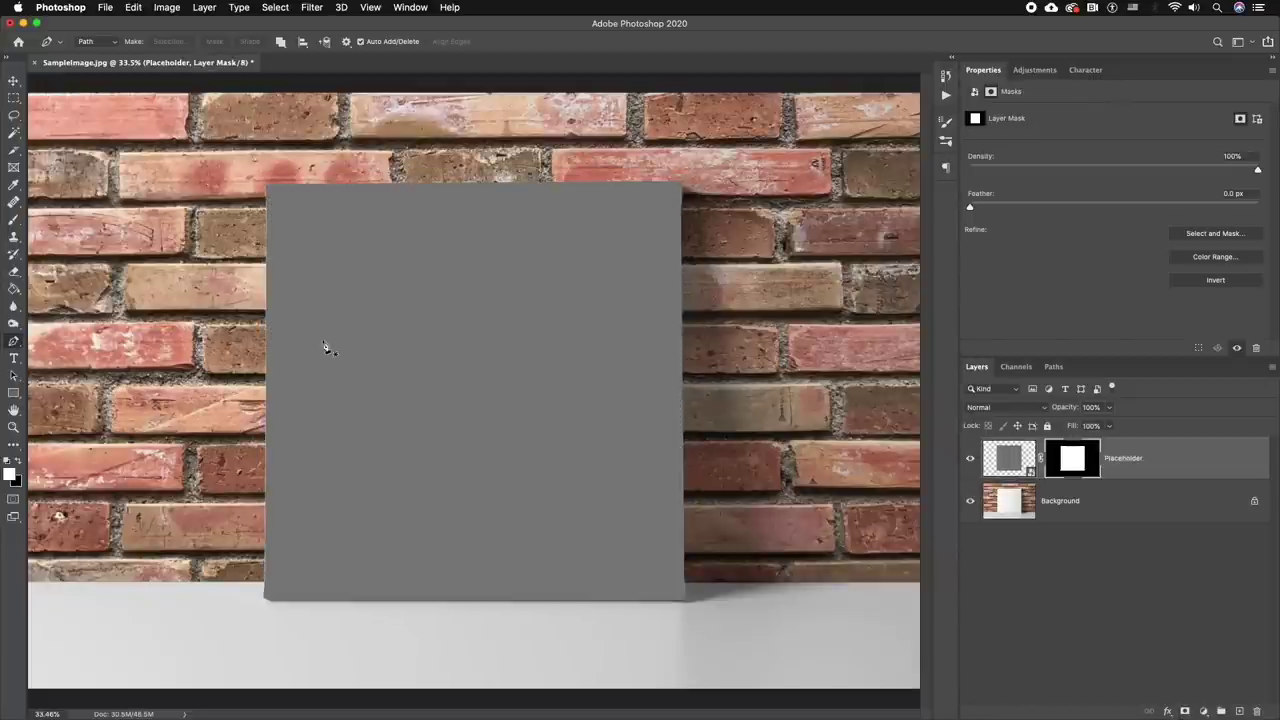
key("super+0")
key("super+equal")
key("super+equal")
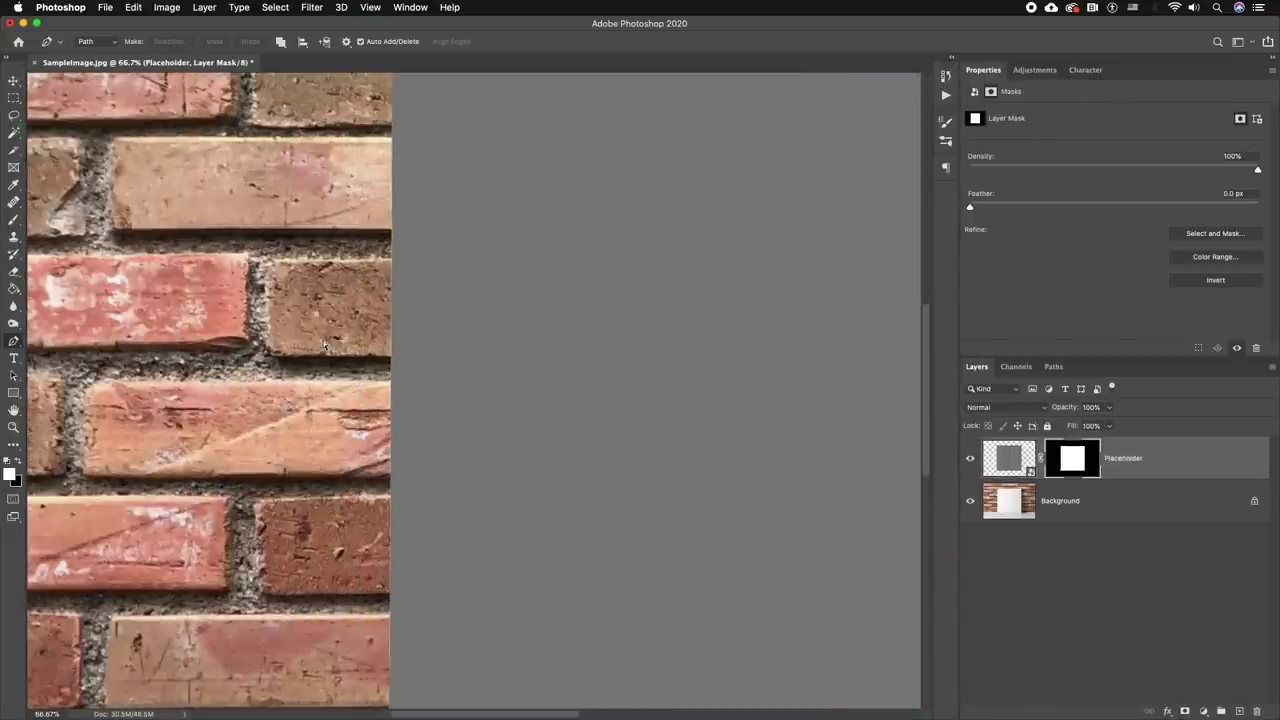
key("super+equal")
key("super+equal")
scroll(240, 290, "up", 3)
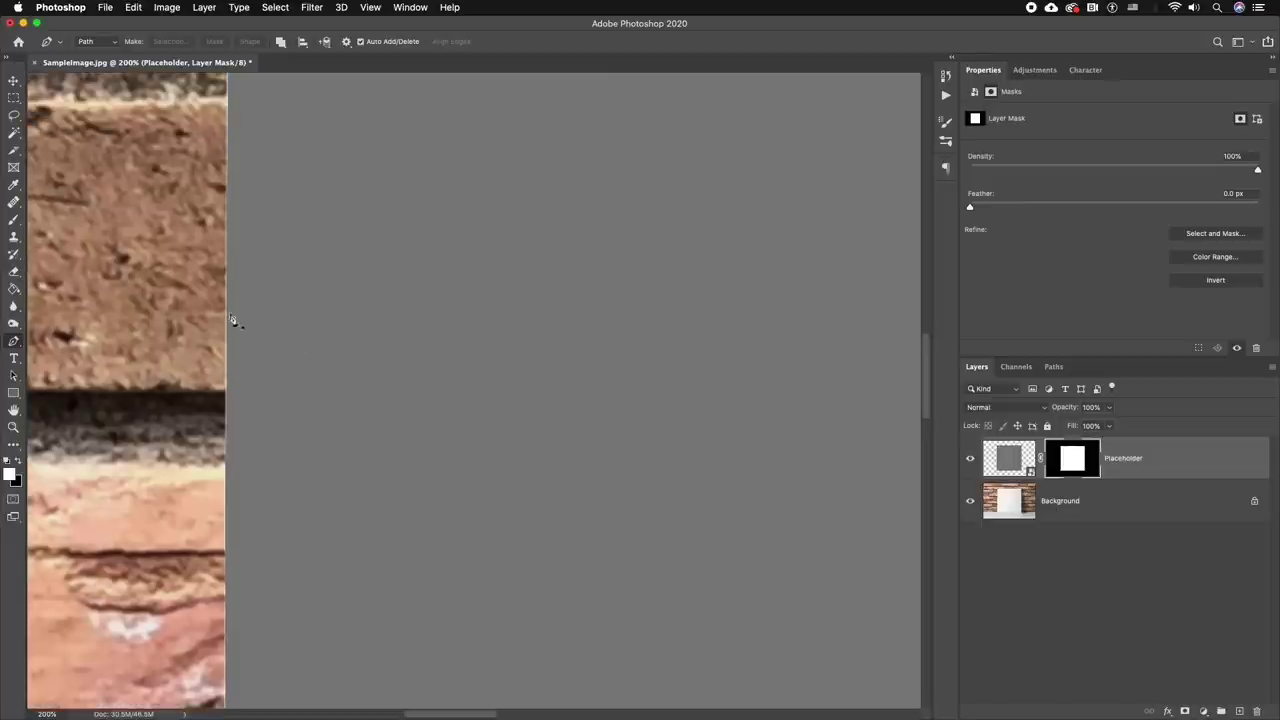
scroll(233, 235, "up", 5)
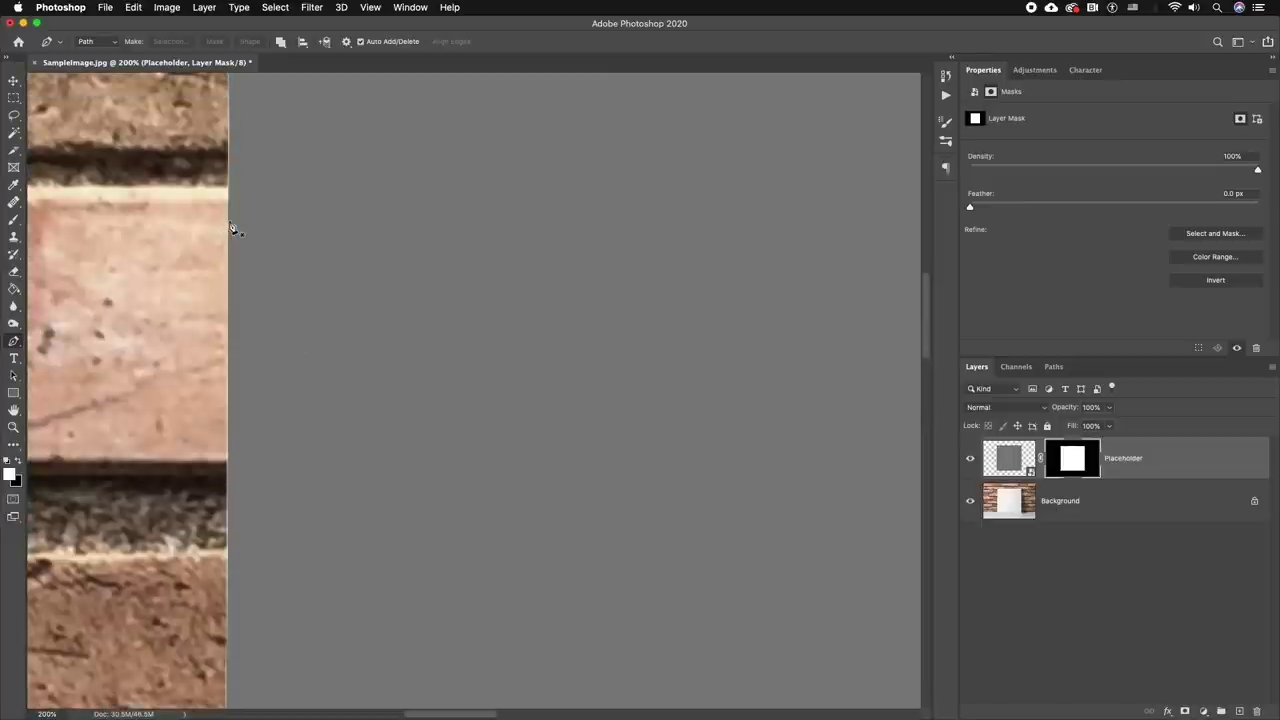
scroll(233, 232, "up", 8)
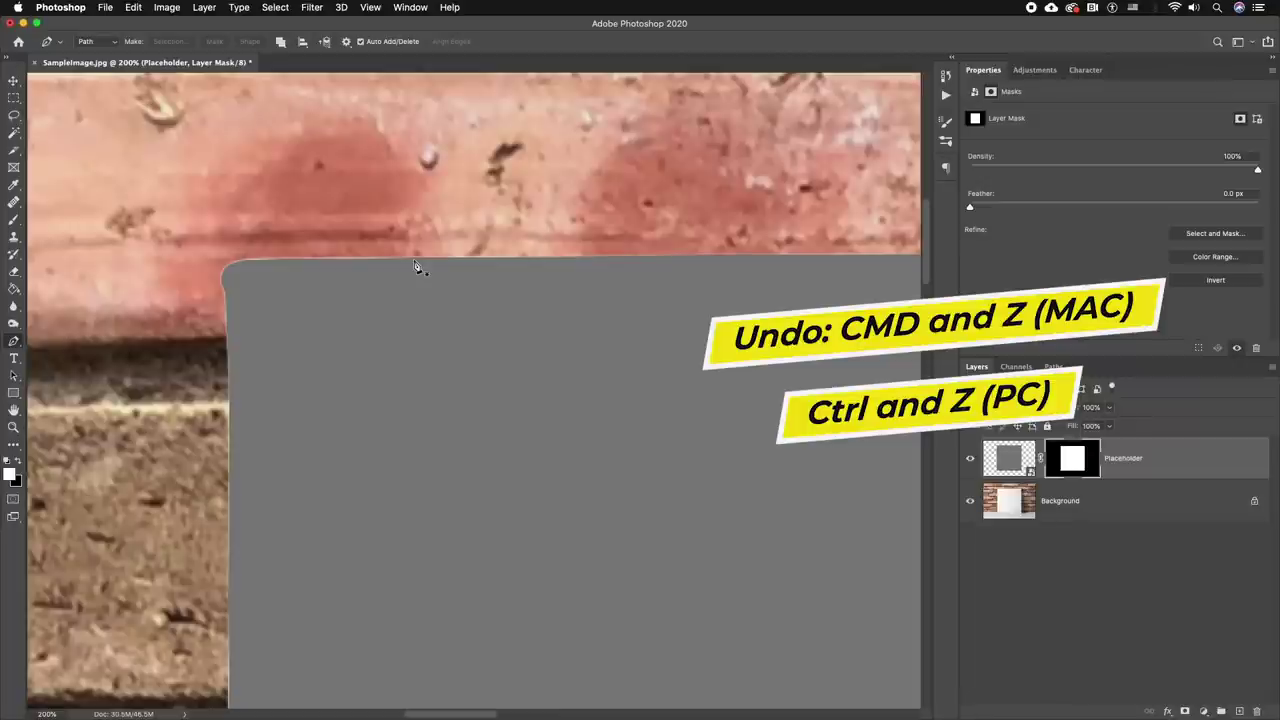
key("super+z")
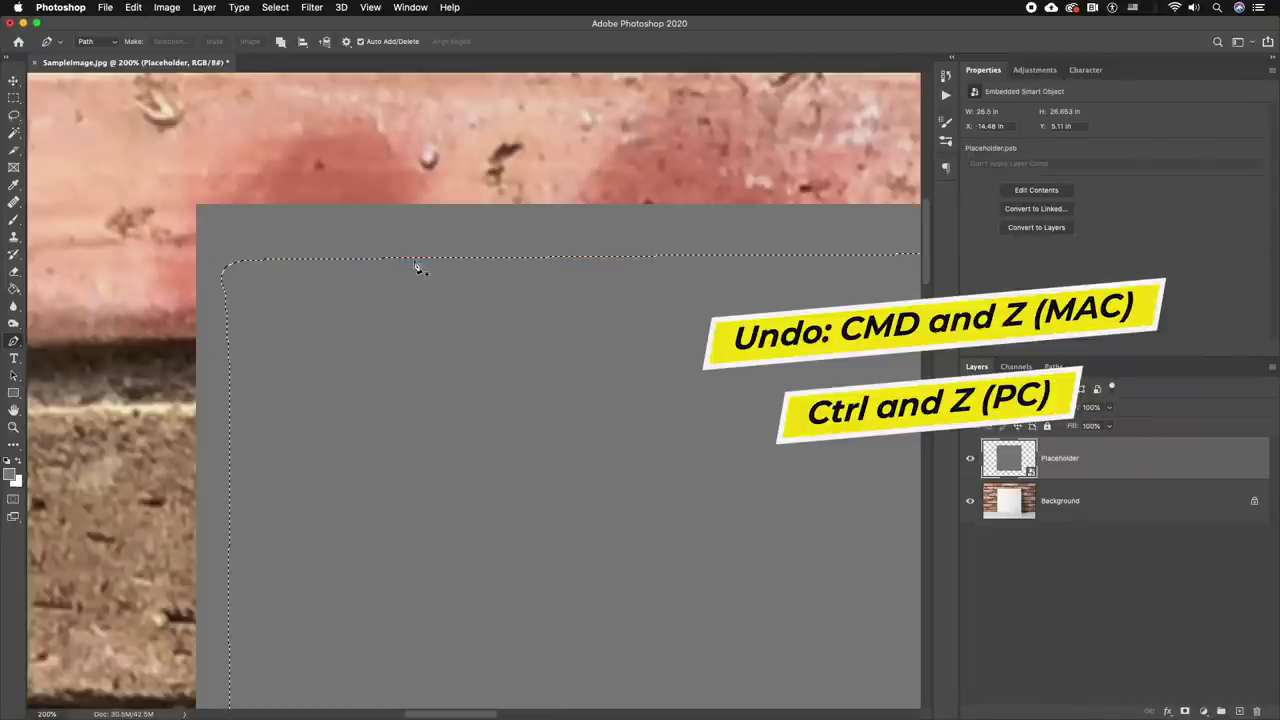
Expand the canvas selection by 2 pixels.
key("super+minus")
key("super+minus")
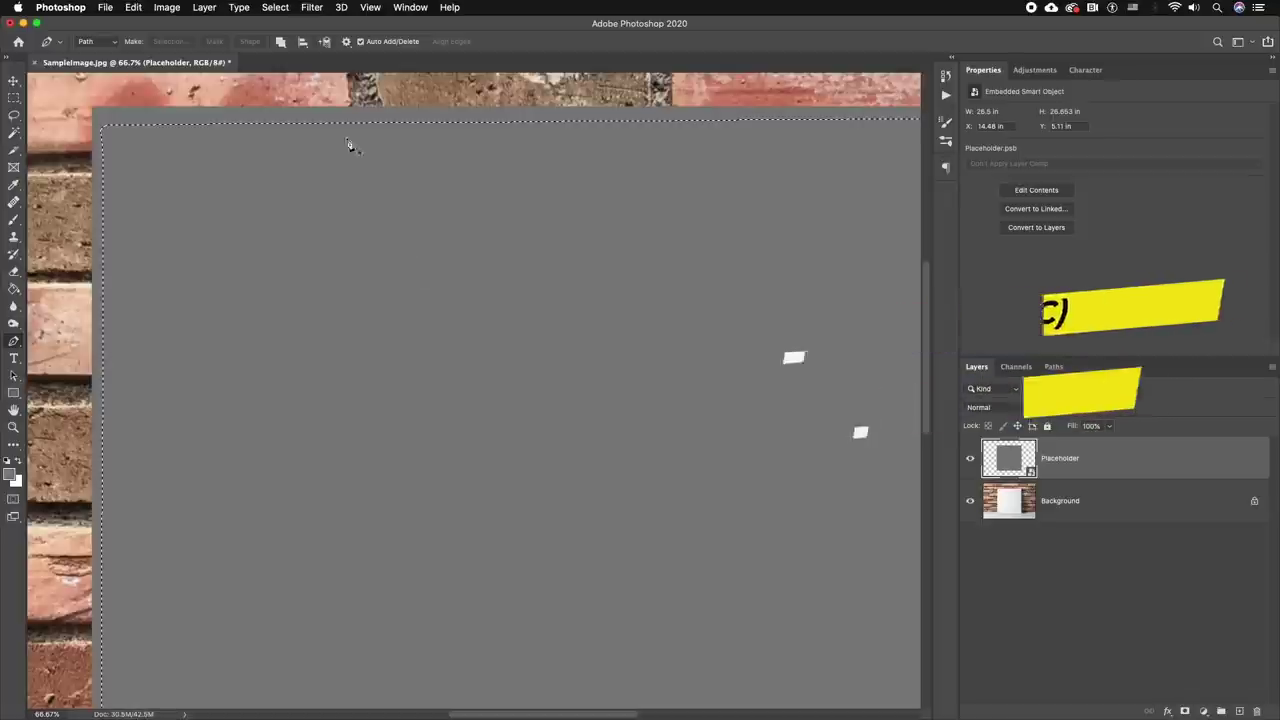
left_click(280, 9)
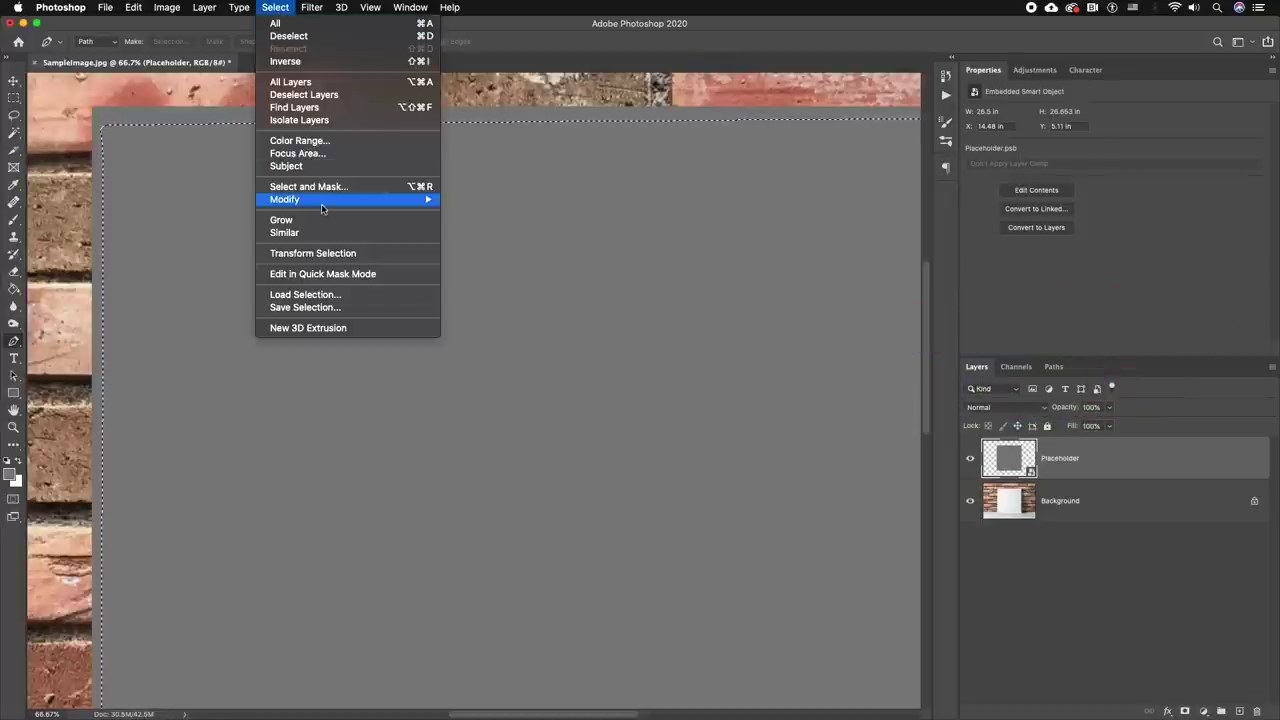
mouse_move(323, 208)
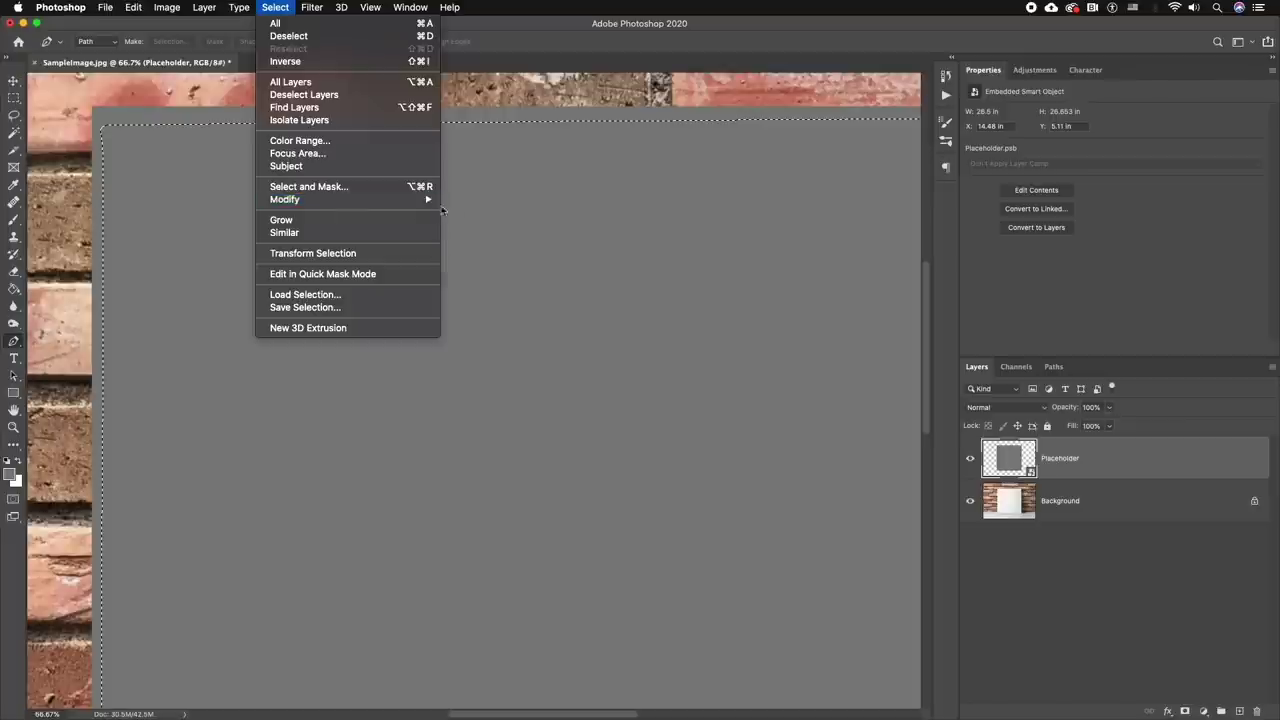
left_click(473, 225)
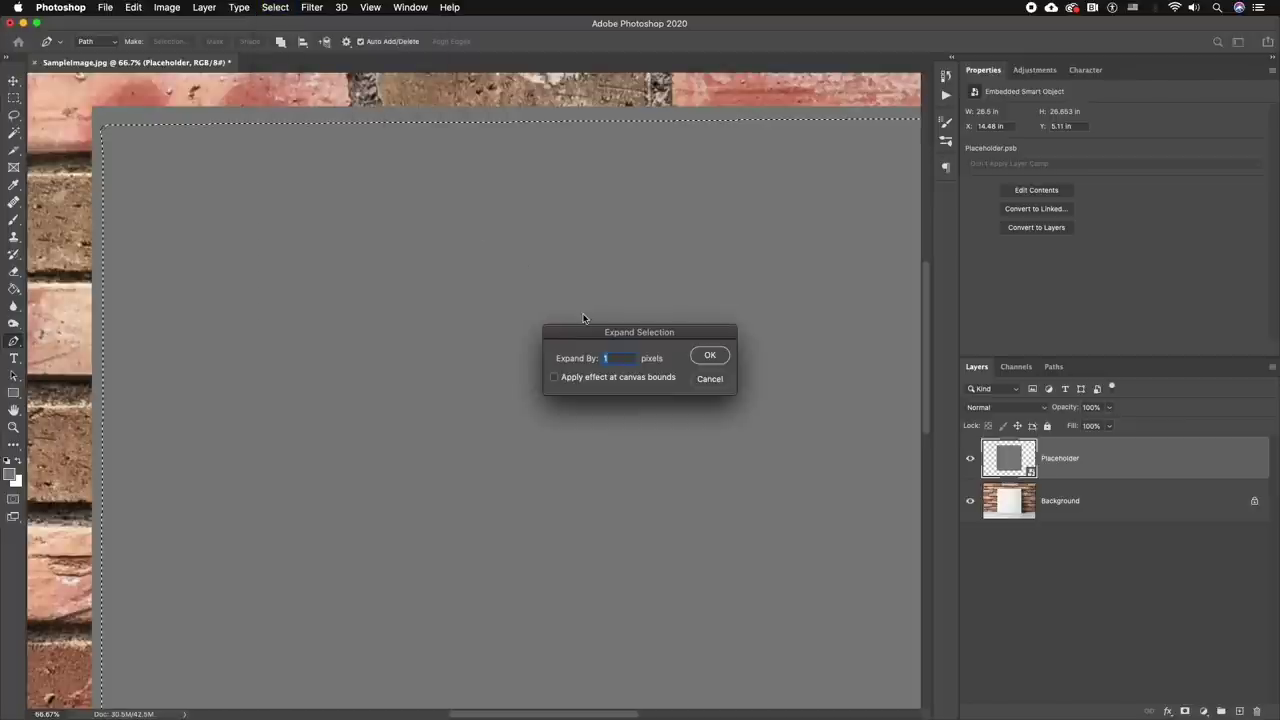
type("2")
left_click(709, 355)
Smooth the selection with a 3-pixel radius and mask the Placeholder layer with it.
left_click(275, 7)
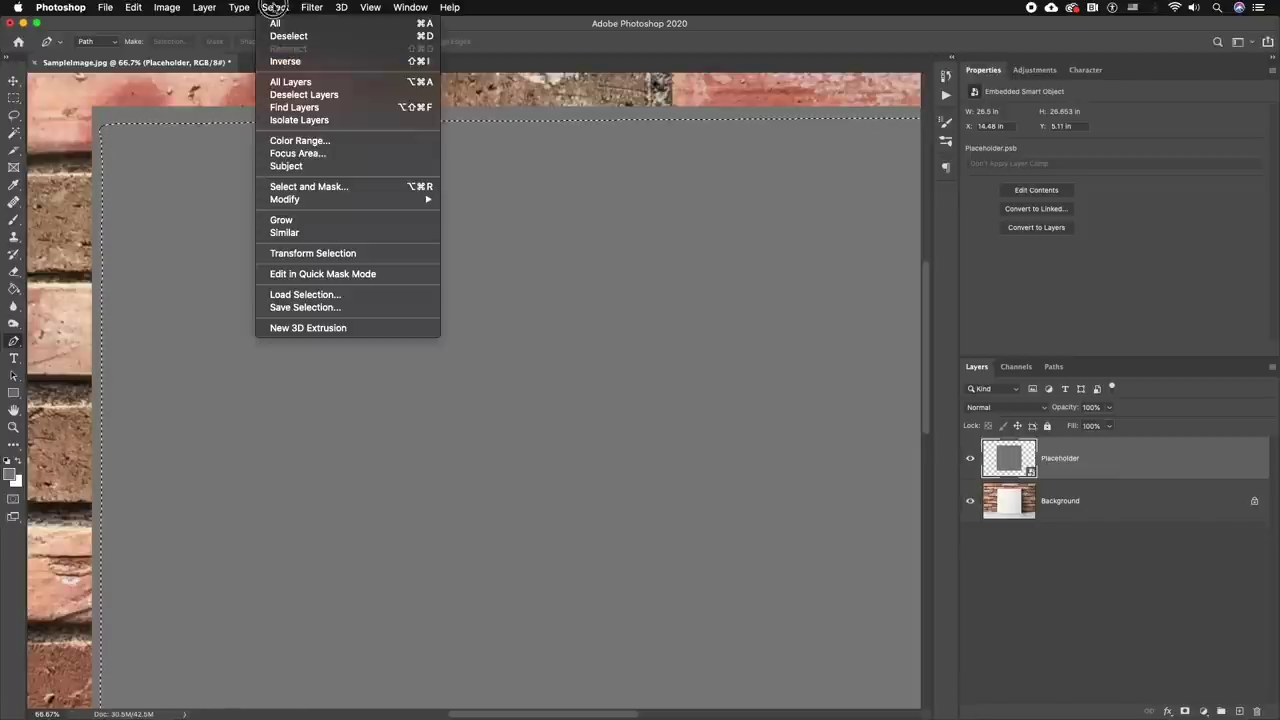
mouse_move(420, 199)
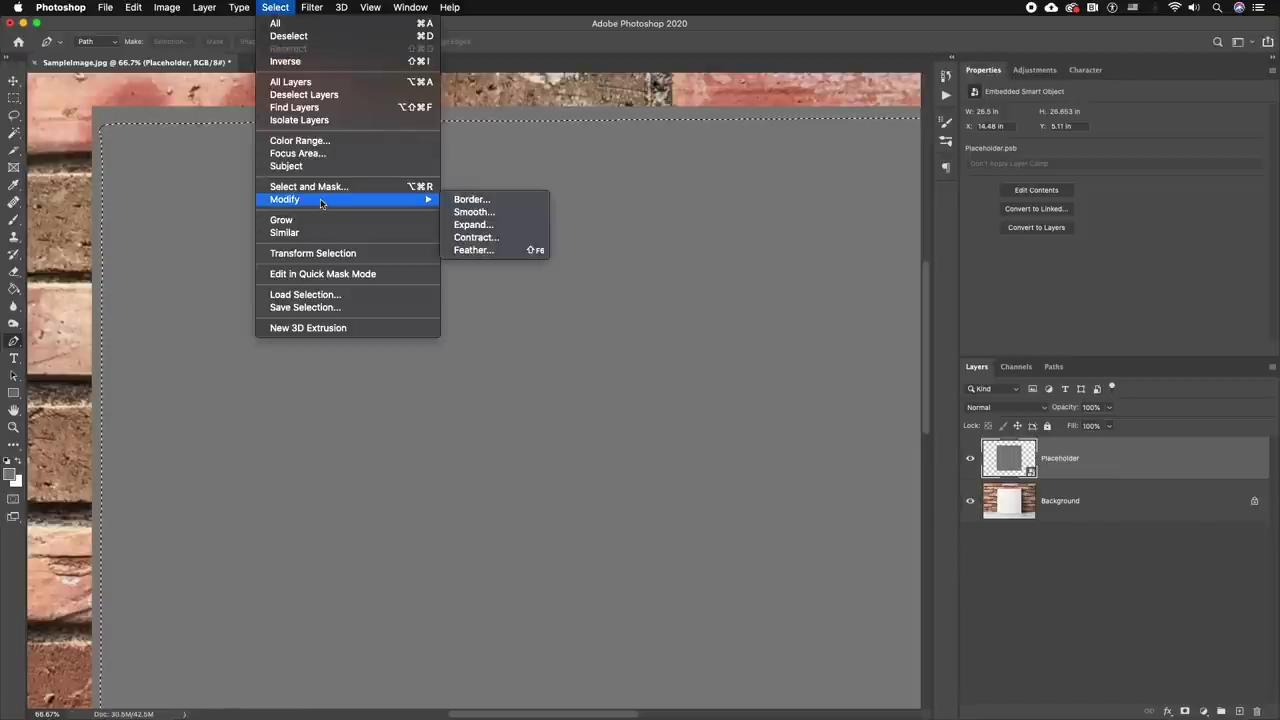
left_click(472, 212)
left_click(709, 356)
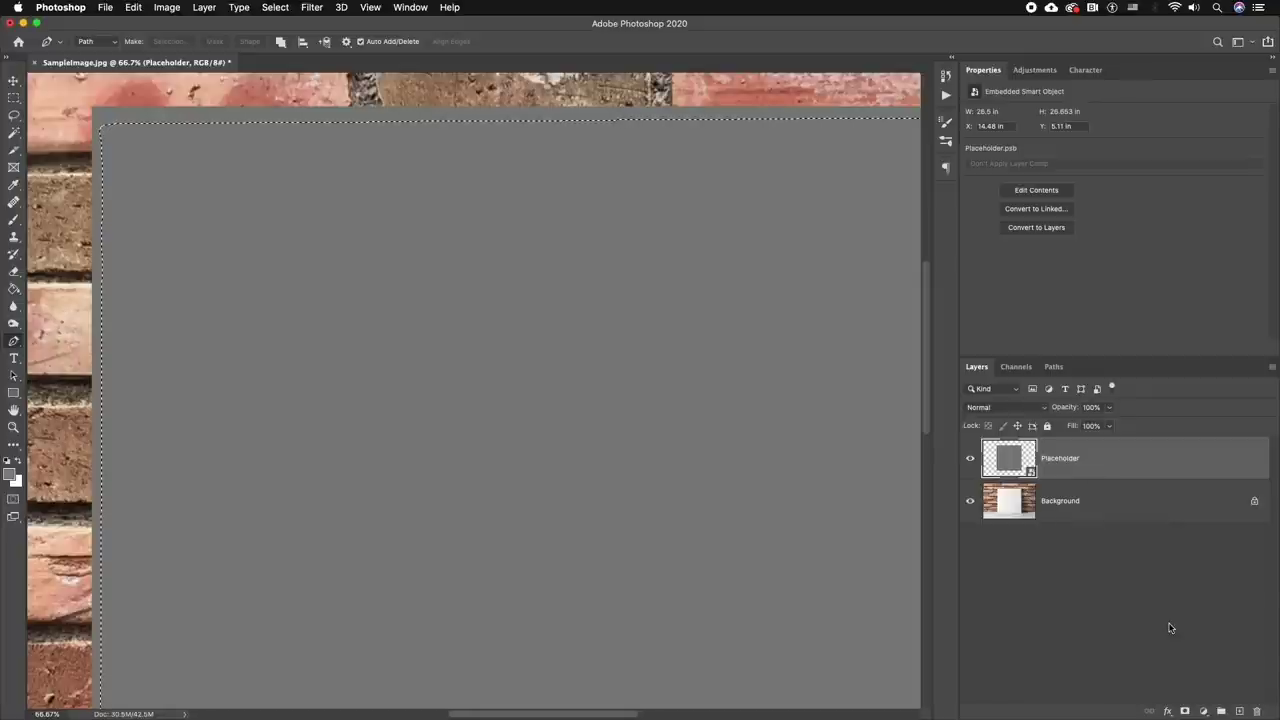
left_click(1185, 711)
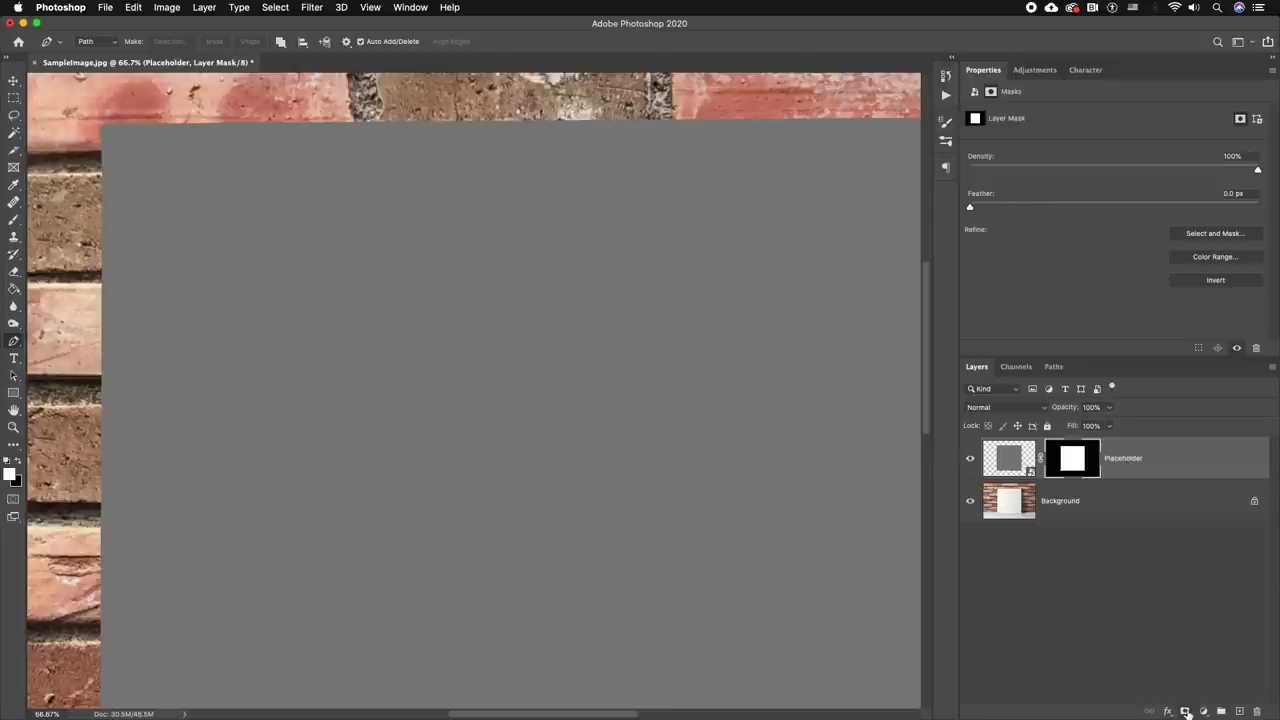
Inspect the masked edge at 100% and hide the Placeholder layer to compare.
key("super+1")
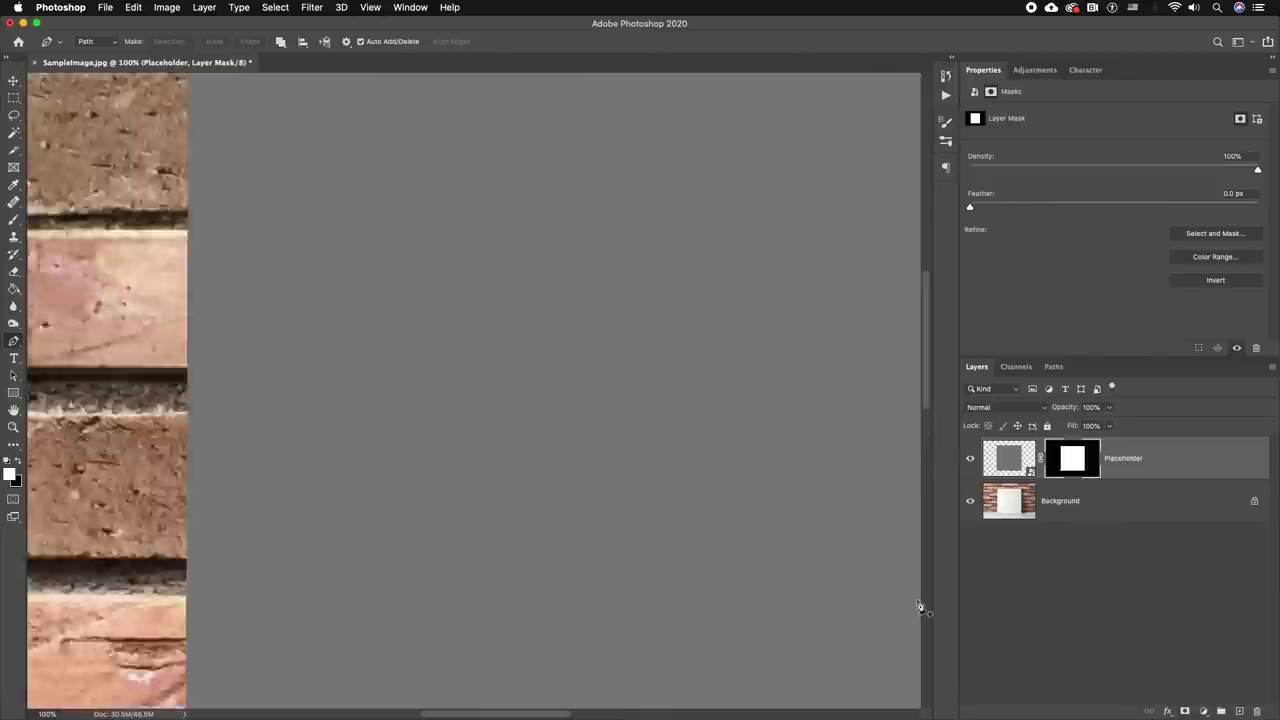
scroll(810, 307, "up", 5)
scroll(810, 307, "right", 8)
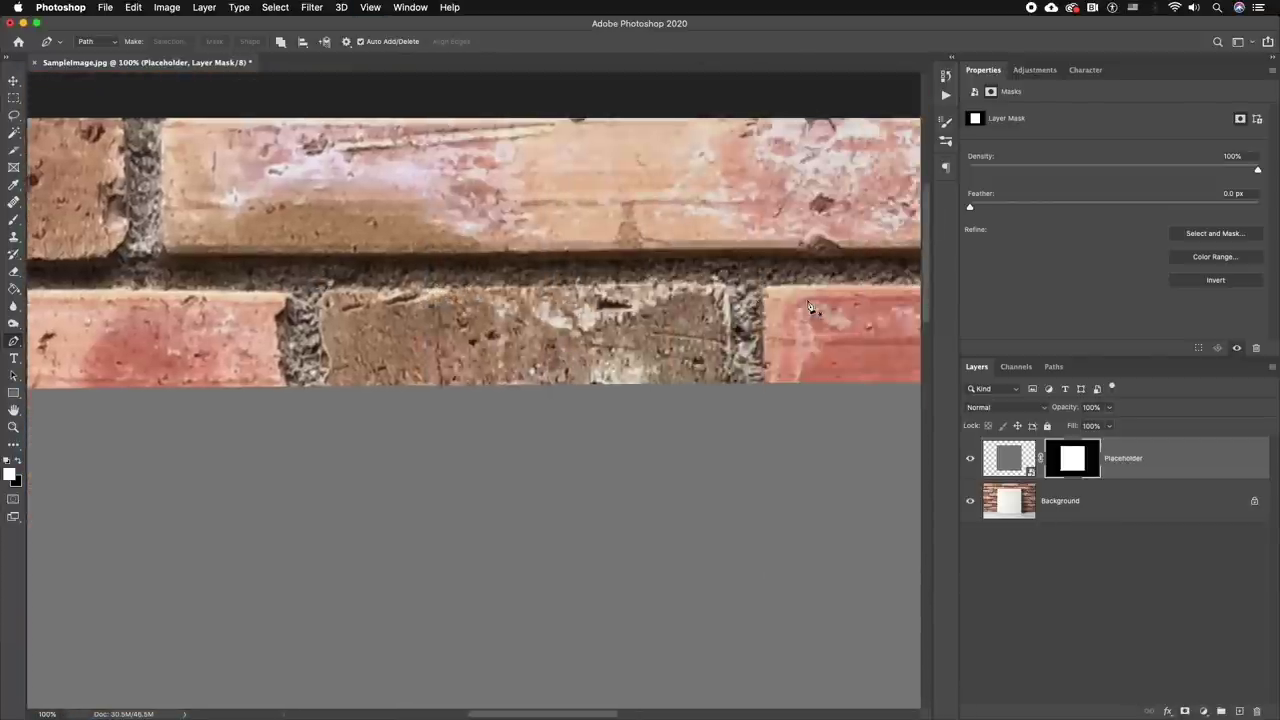
scroll(810, 307, "left", 5)
scroll(810, 307, "down", 3)
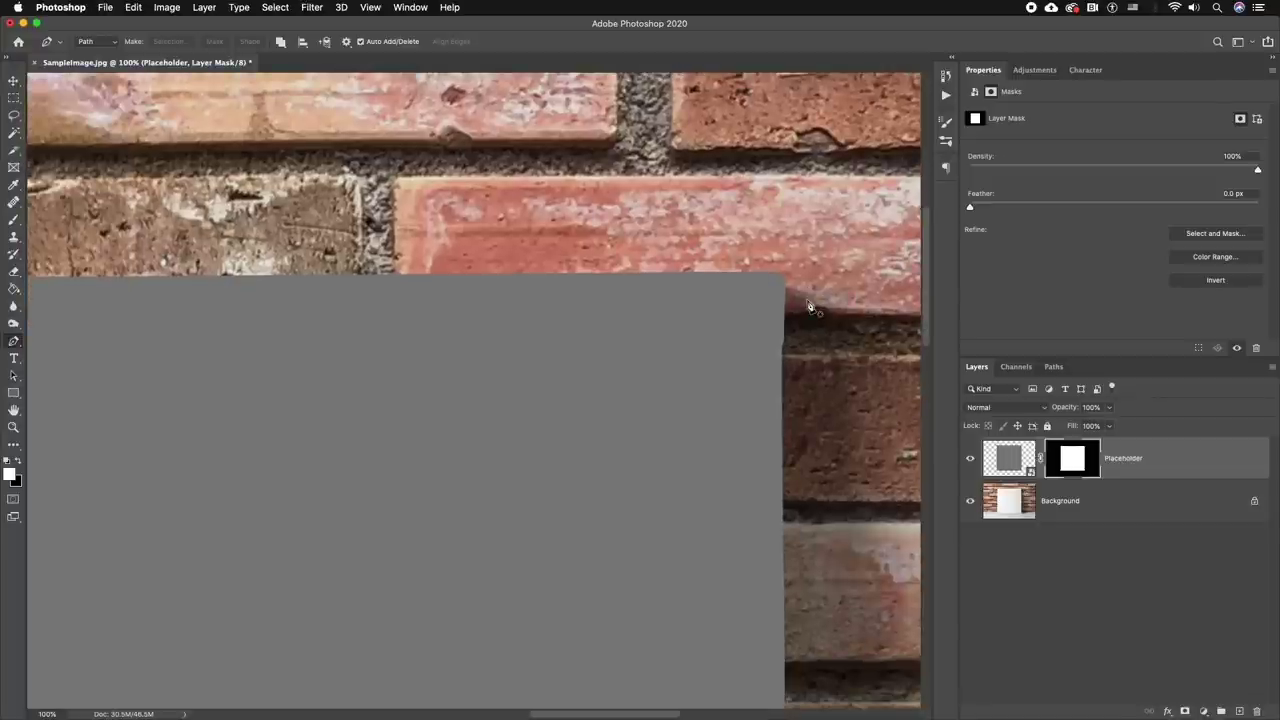
key("super+0")
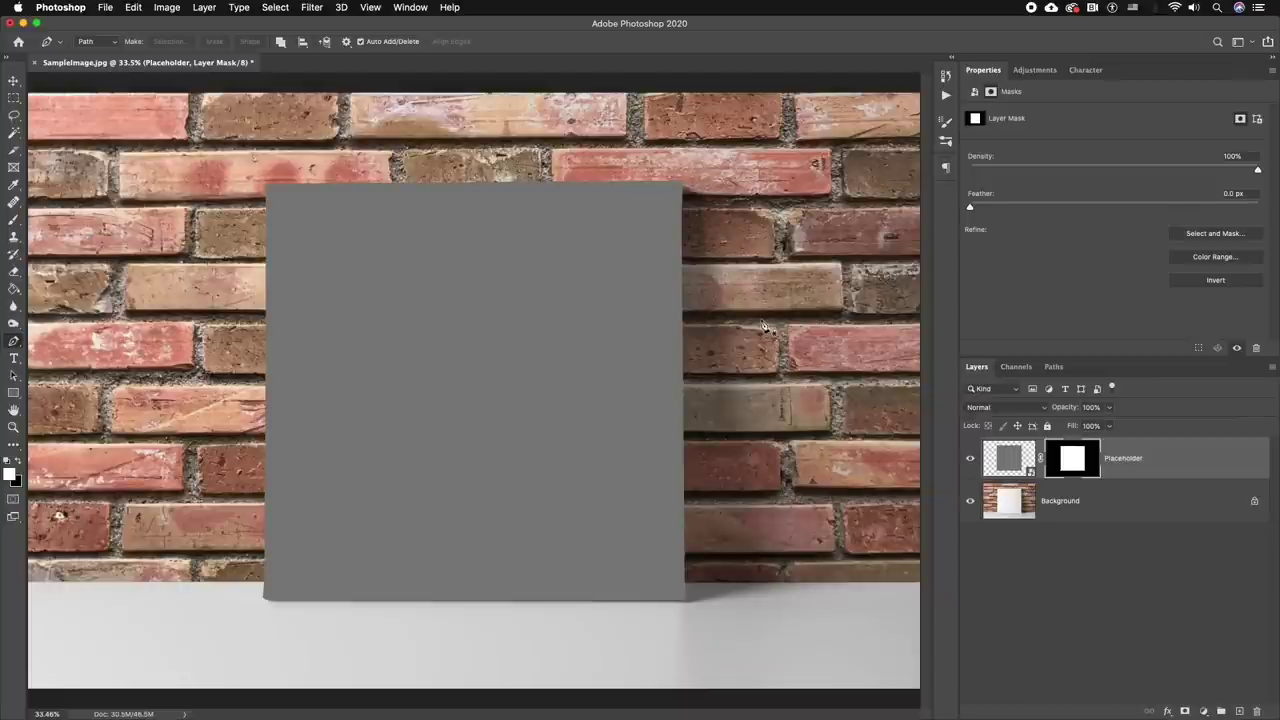
left_click(971, 460)
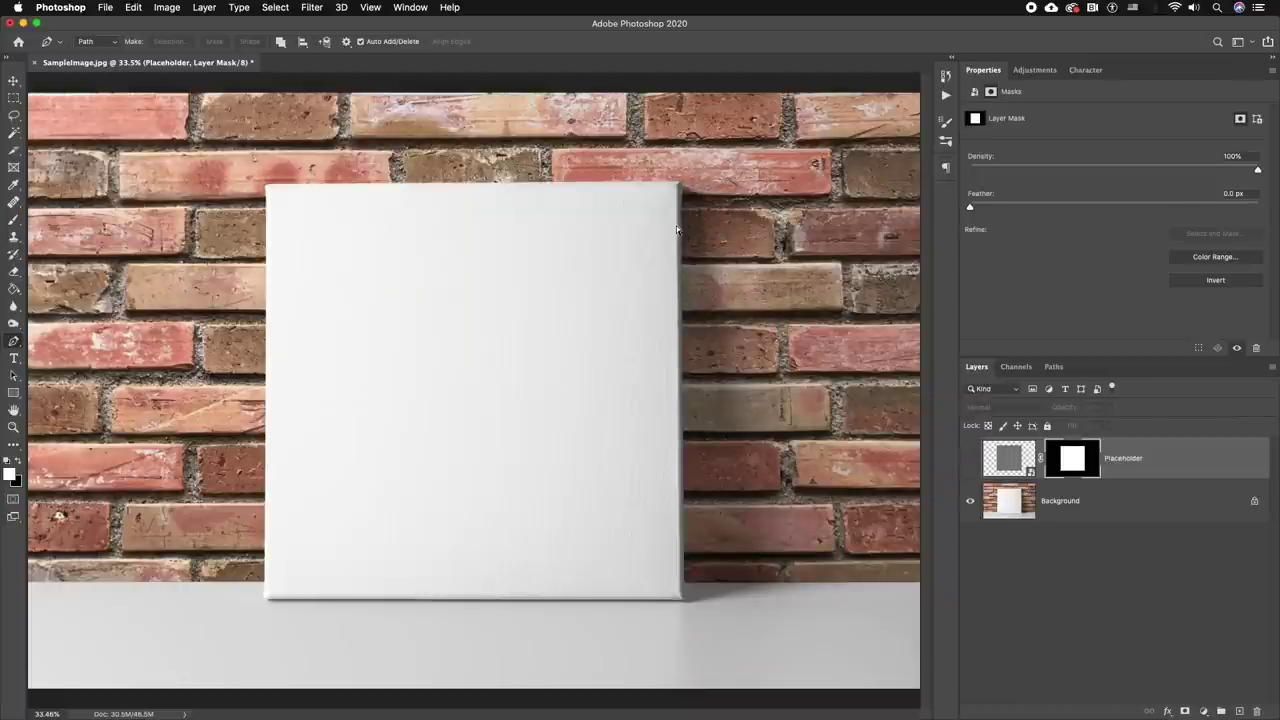
Add a pen point at the canvas's top-right corner and show the Placeholder layer again.
key("super+plus")
scroll(676, 232, "right", 2)
scroll(676, 232, "up", 1)
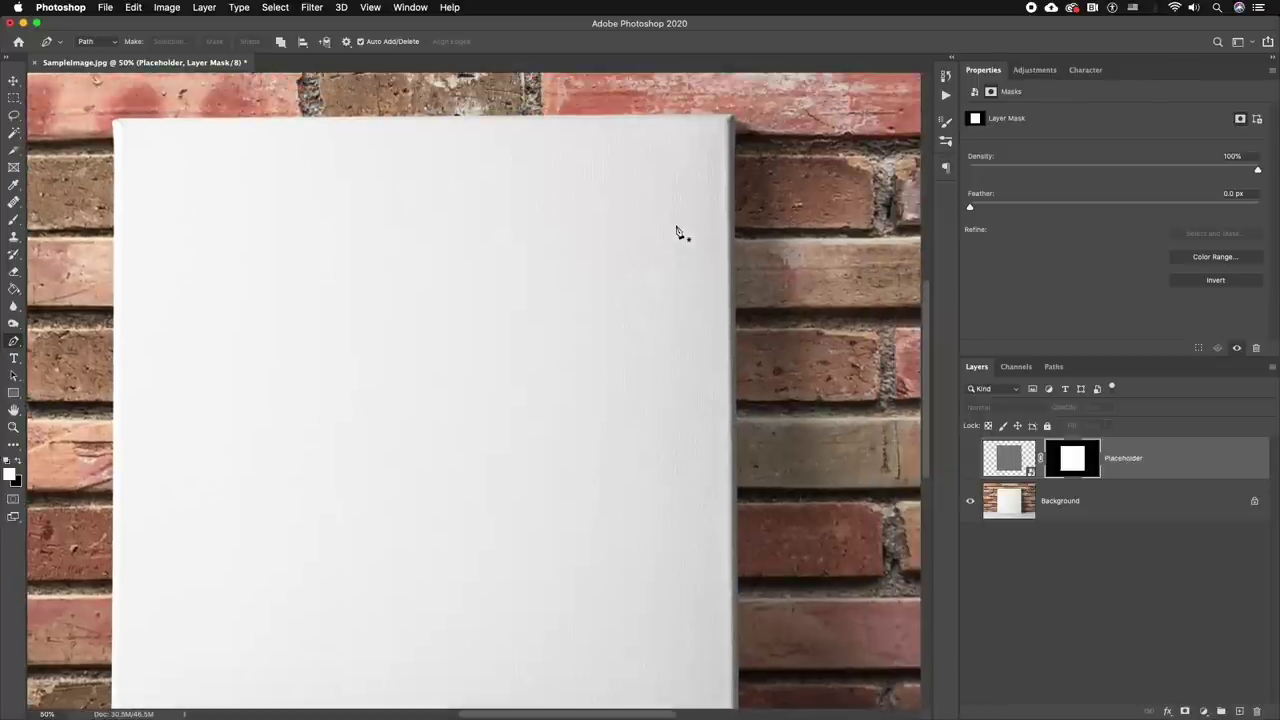
left_click(721, 140)
key("super+0")
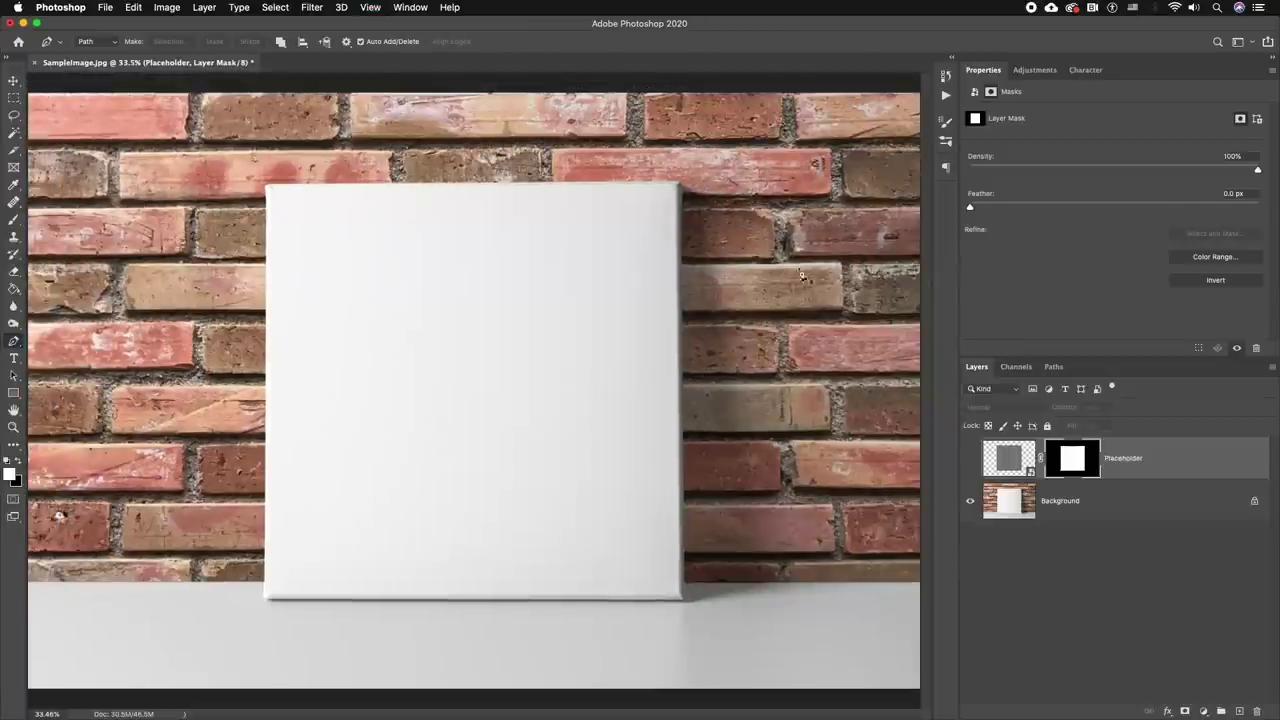
left_click(969, 458)
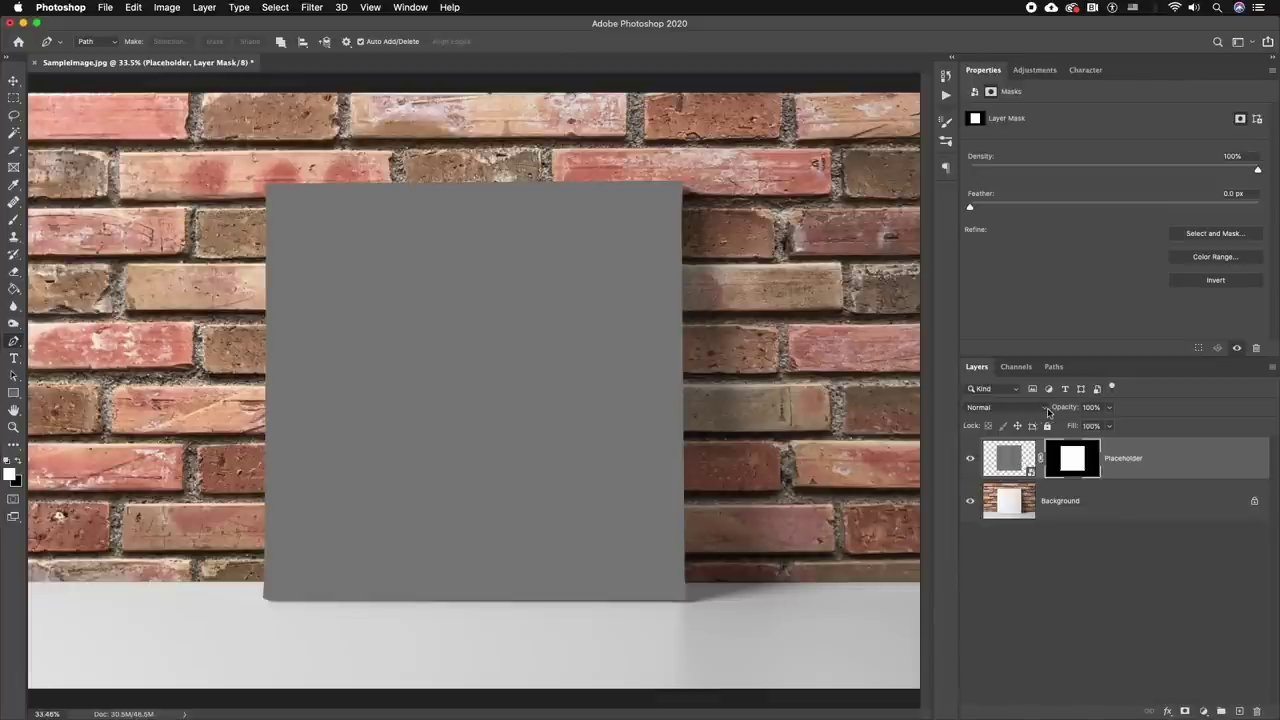
Set the Placeholder layer's blend mode to Multiply and check its edges against the canvas.
left_click(1046, 410)
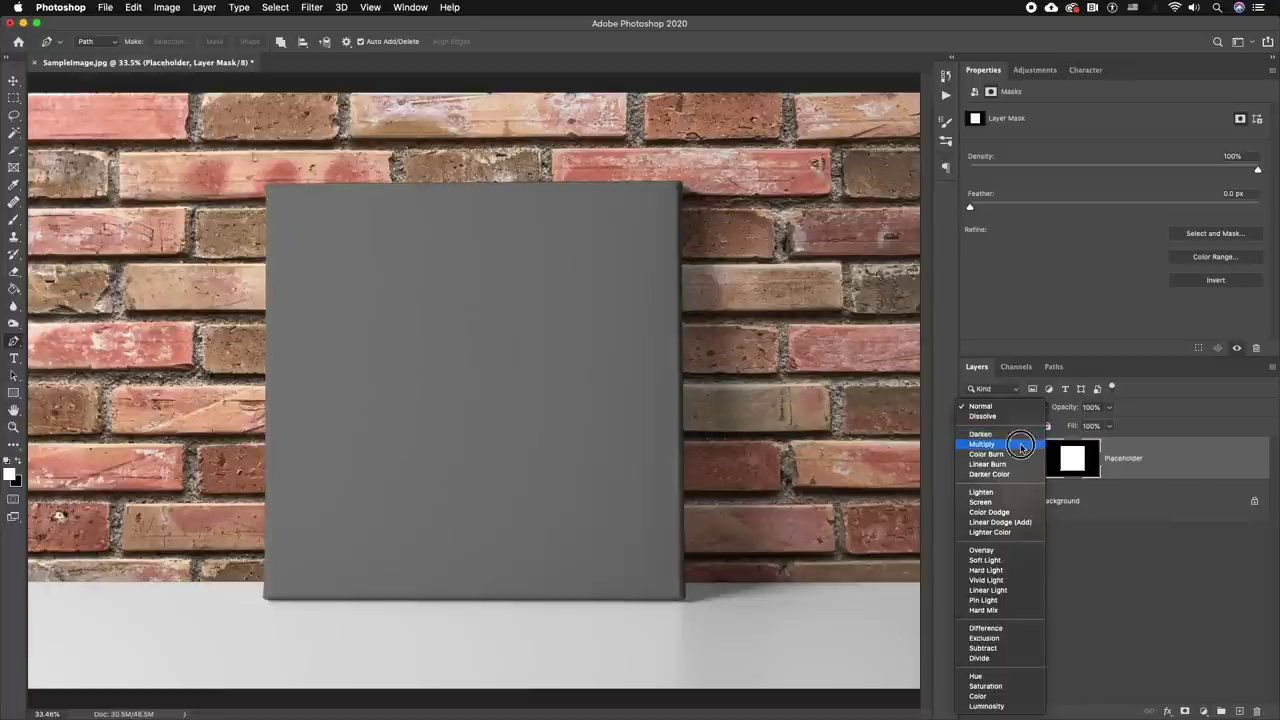
left_click(1020, 445)
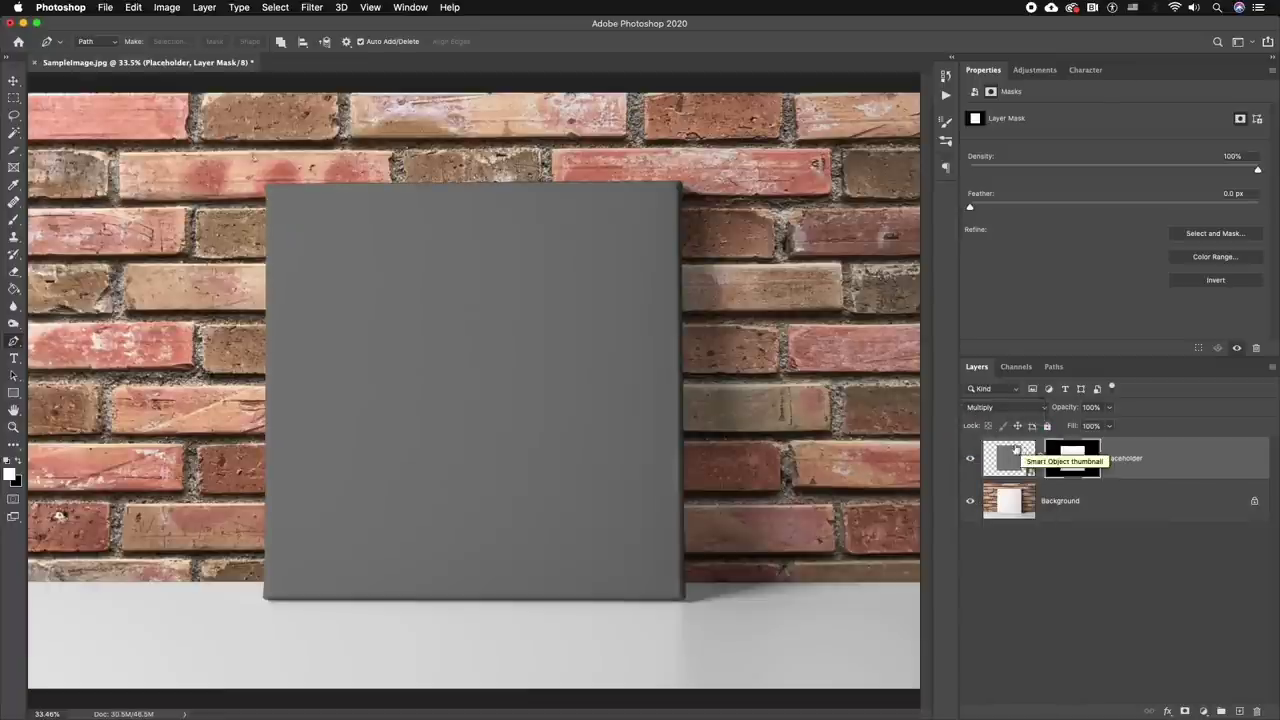
key("super+equal")
key("super+equal")
scroll(668, 190, "up", 5)
scroll(668, 190, "right", 2)
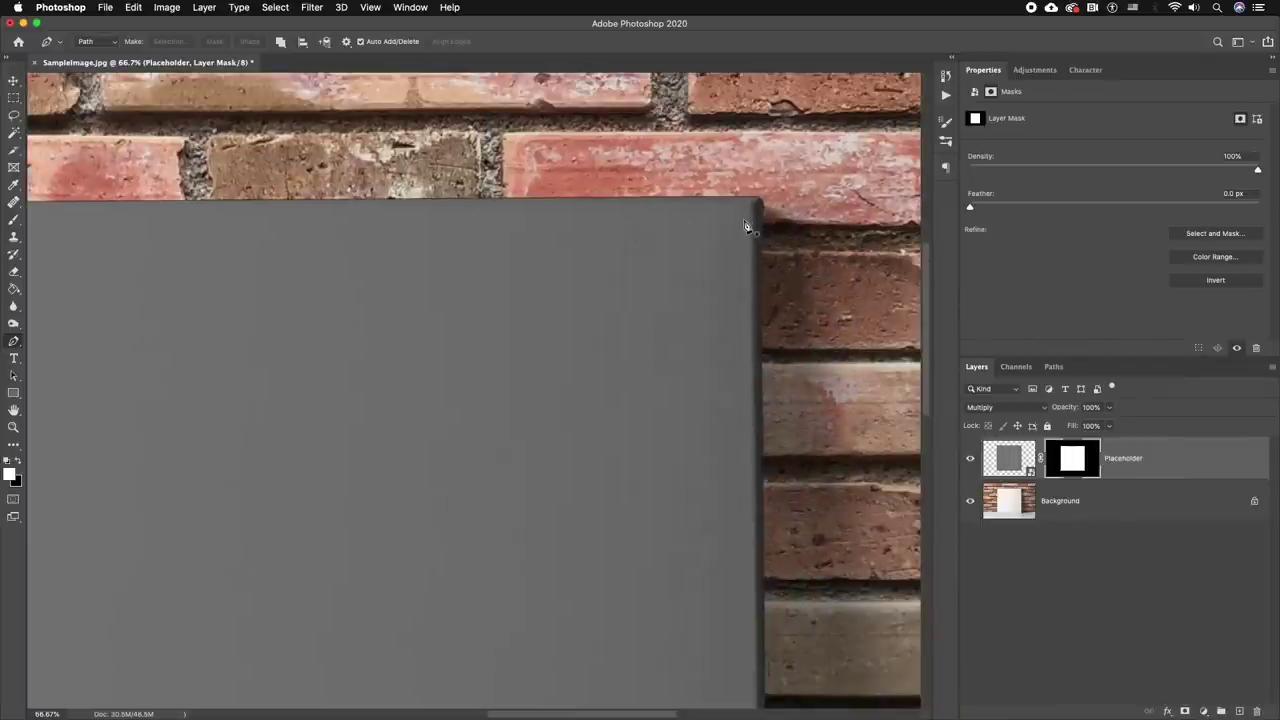
scroll(697, 222, "left", 3)
scroll(697, 222, "down", 5)
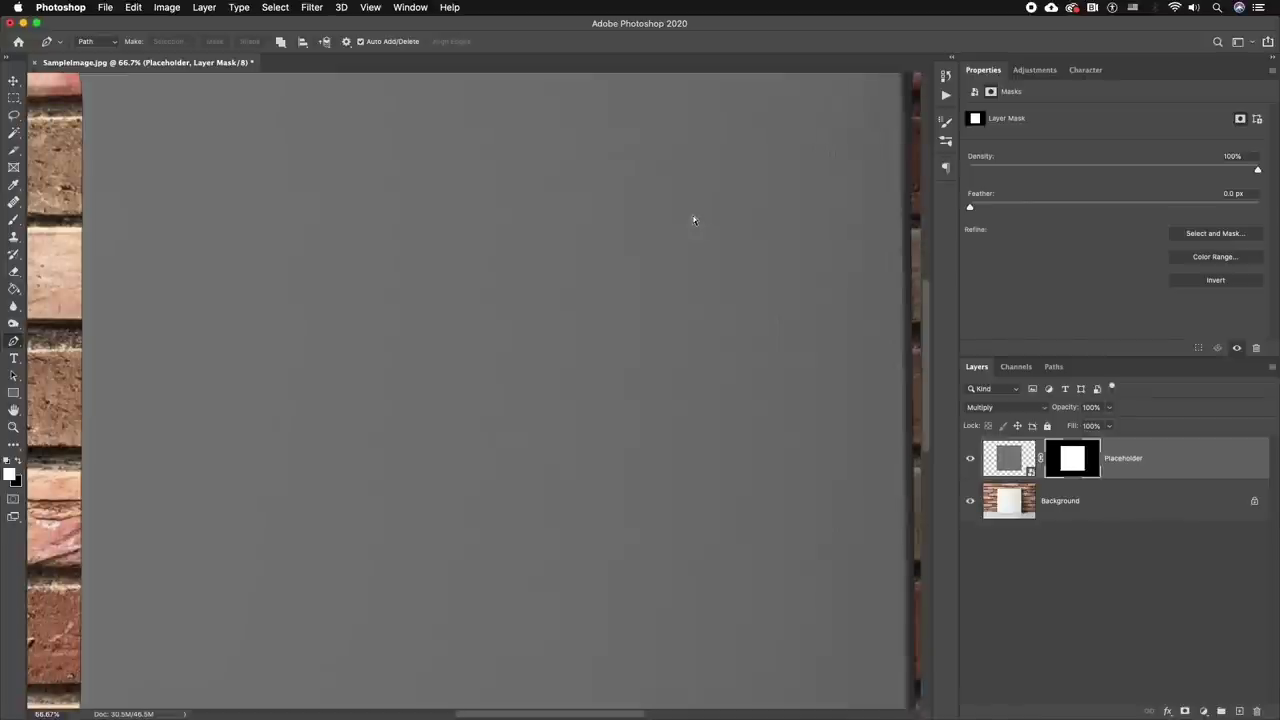
key("super+minus")
key("super+minus")
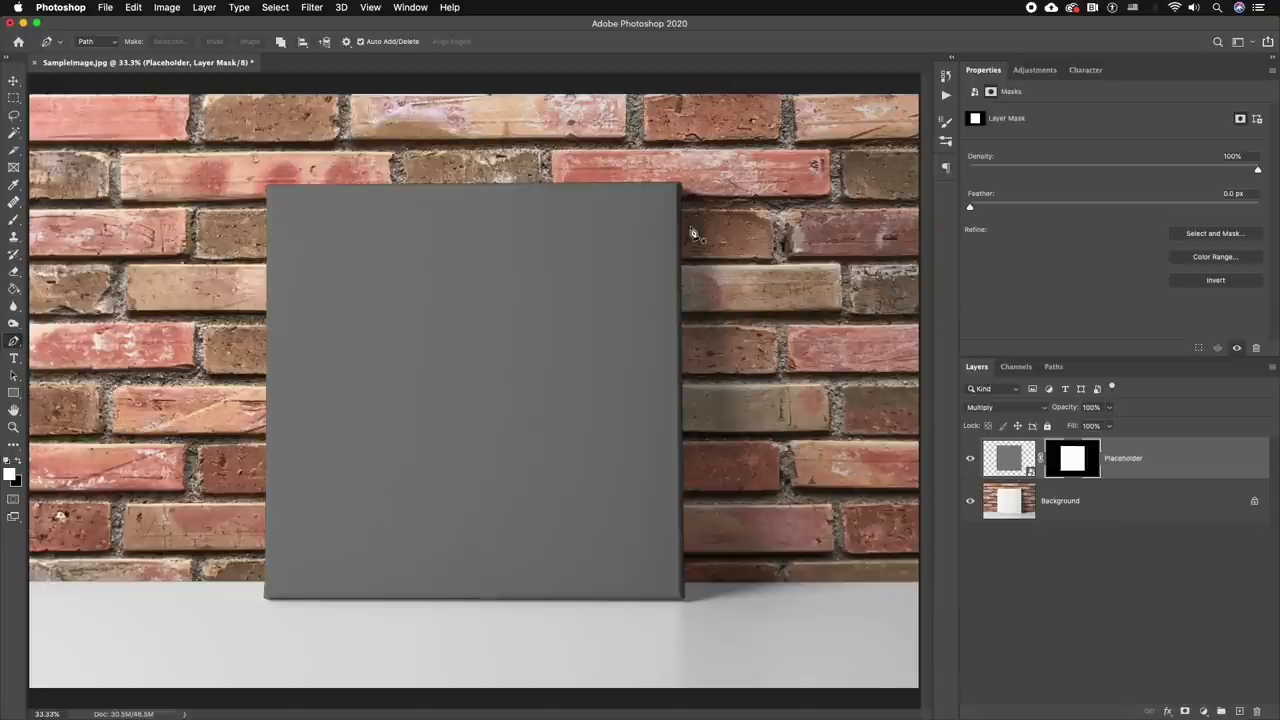
left_click(1079, 511)
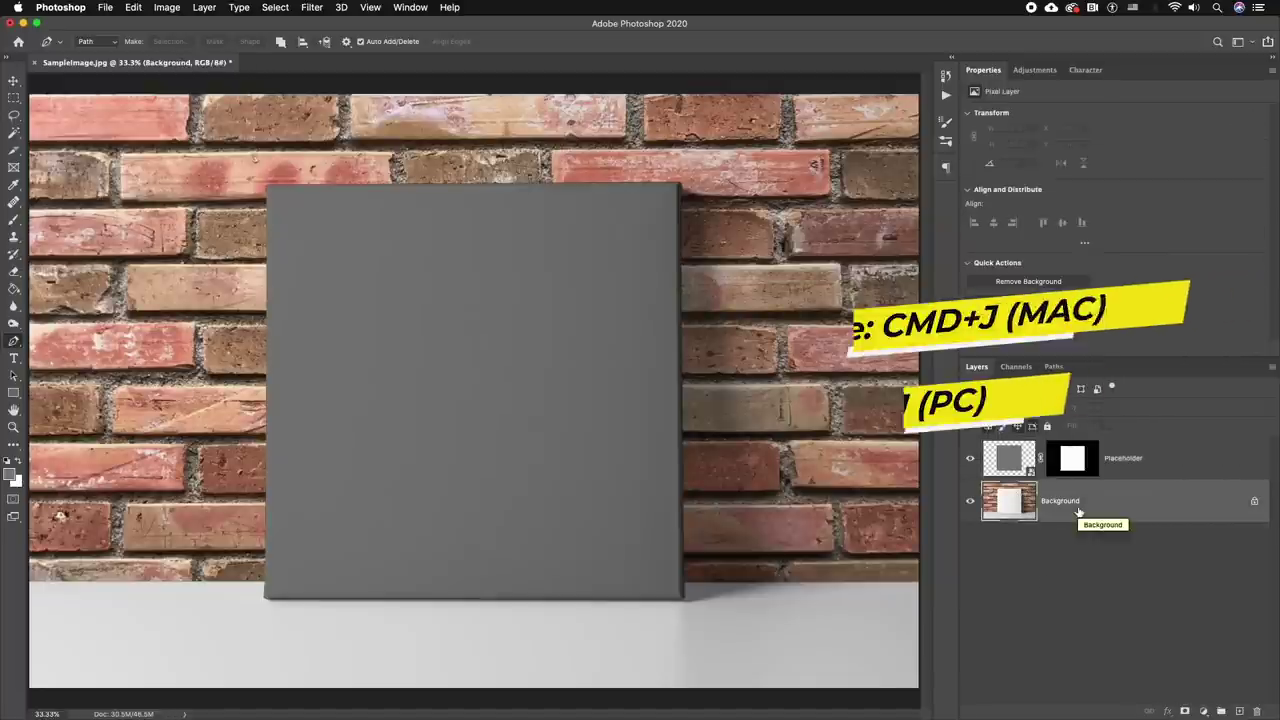
Duplicate the Background layer twice and name the copies Highlights and Shadows.
key("super+j")
key("super+j")
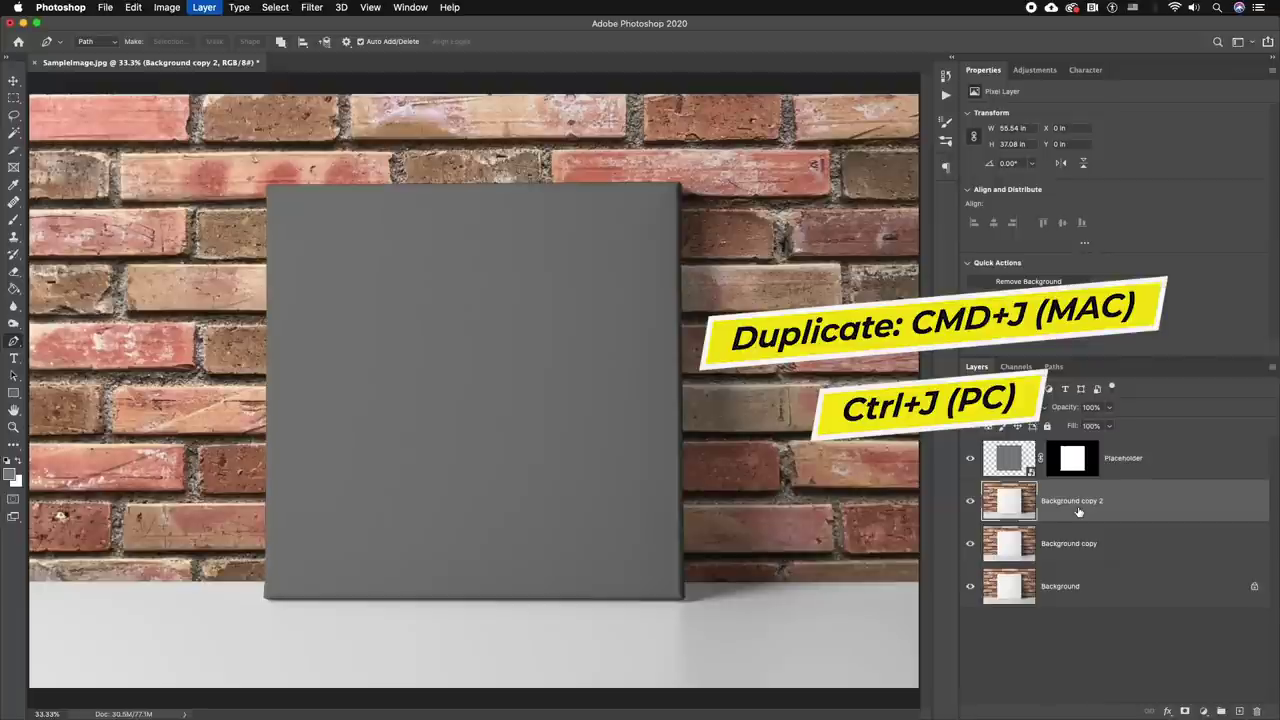
double_click(1070, 502)
type("Highlights")
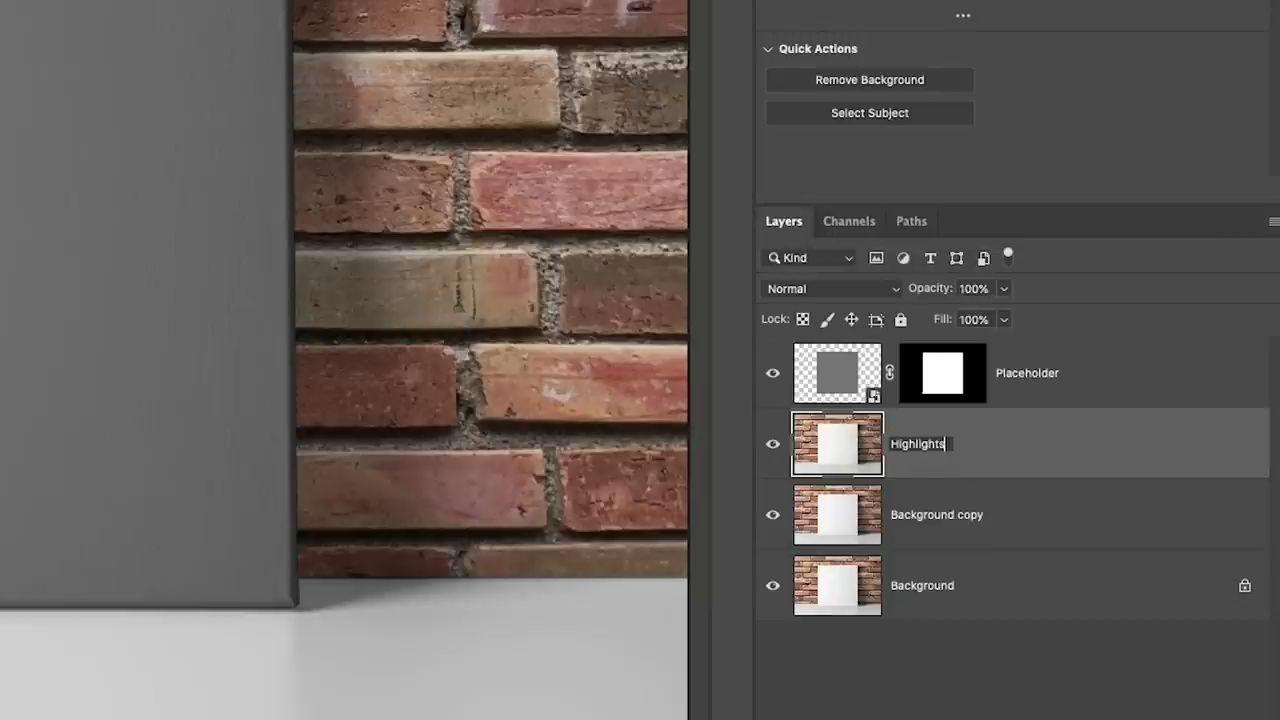
left_click(931, 523)
double_click(920, 523)
type("Sh")
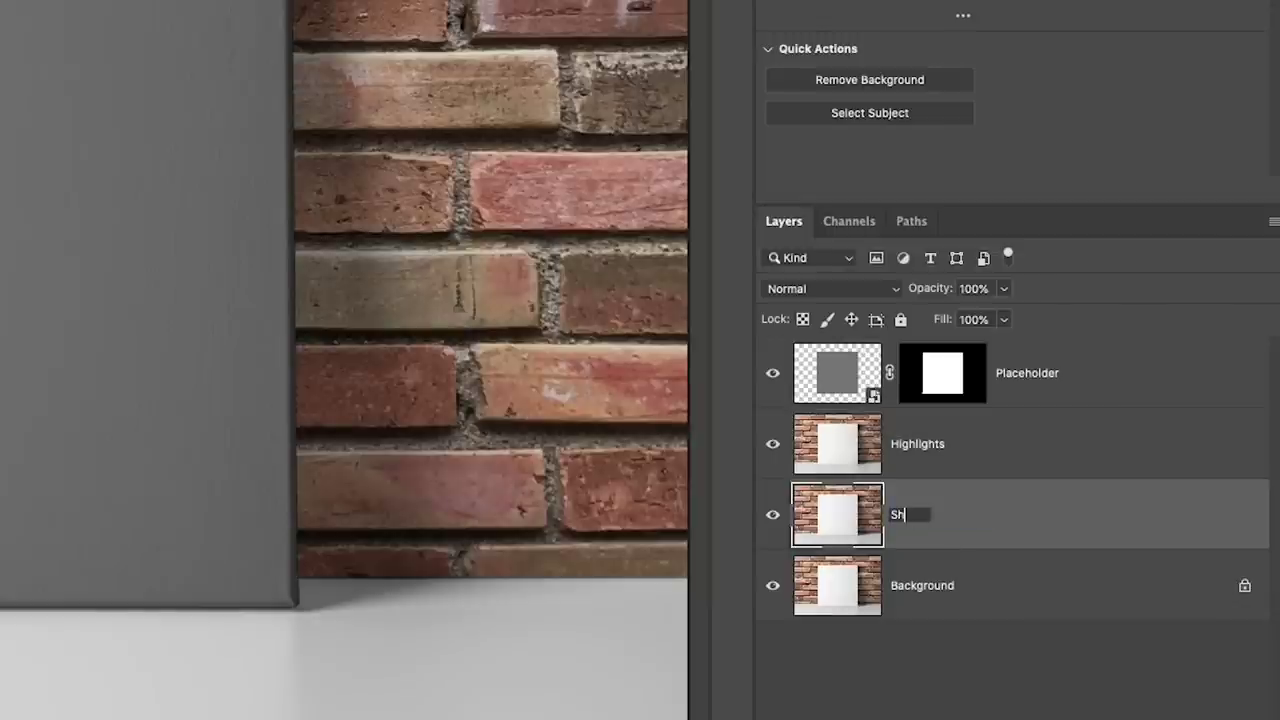
type("adows")
key("Return")
Move Highlights and Shadows above Placeholder and hide the Highlights layer.
left_click(935, 447, "shift")
left_click_drag(946, 449, 949, 359)
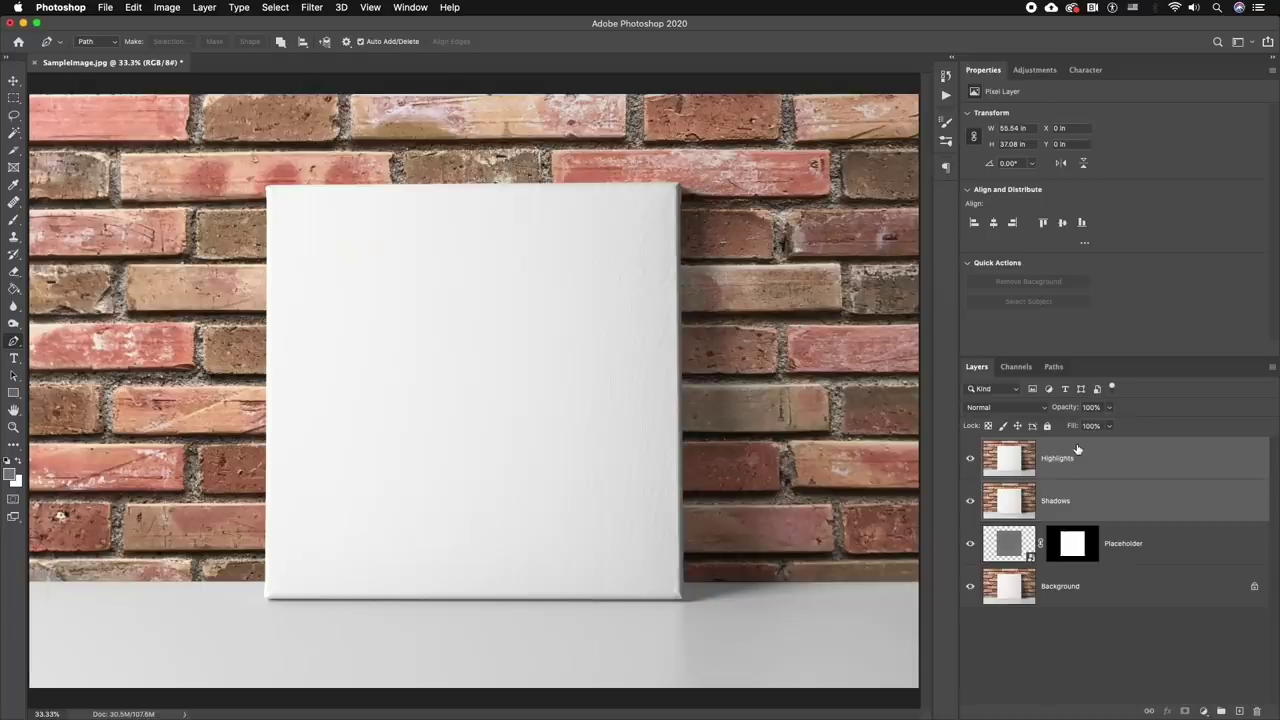
left_click(970, 463)
Desaturate the Shadows layer with Cmd+Shift+U and set its blend mode to Multiply.
left_click(1040, 517)
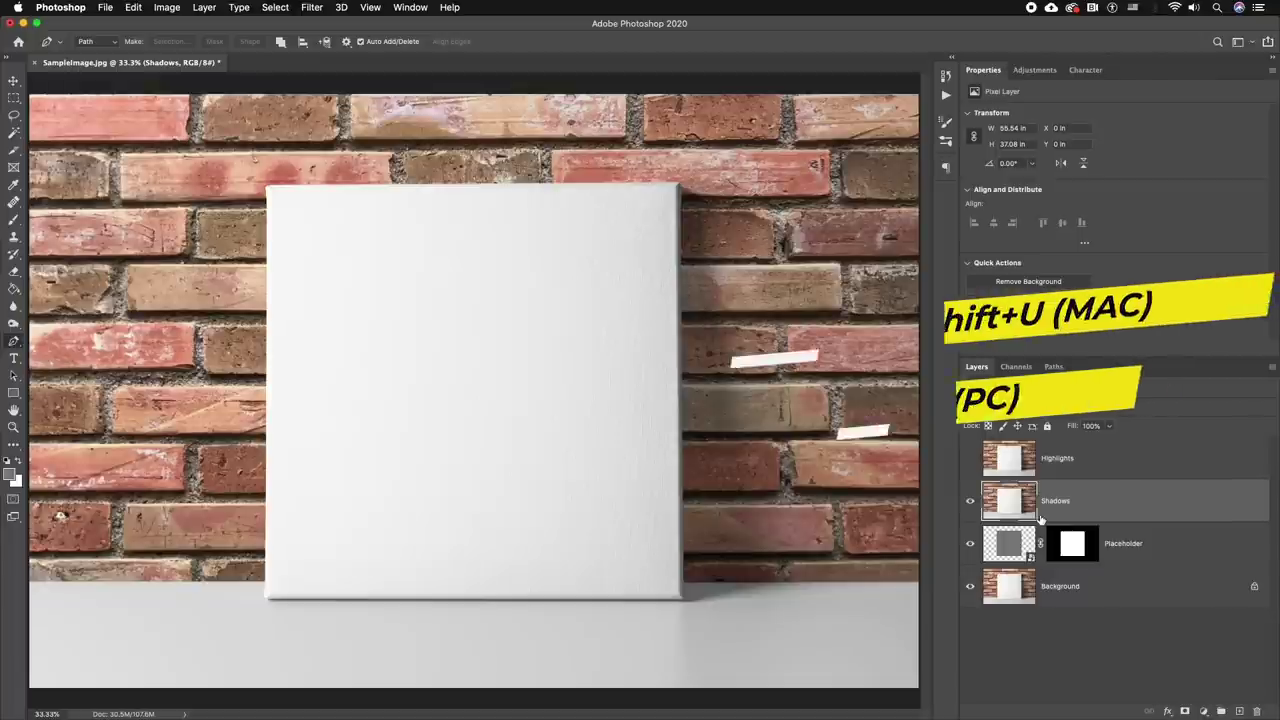
key("super+shift+u")
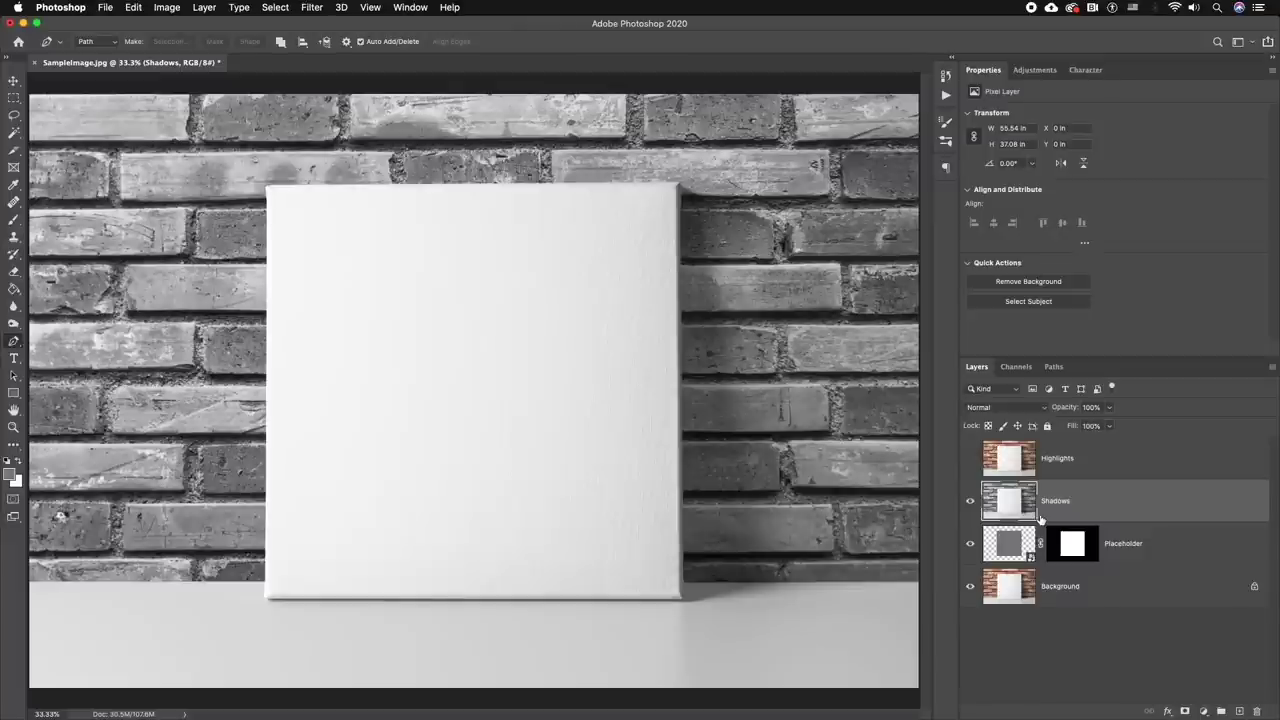
left_click(1040, 408)
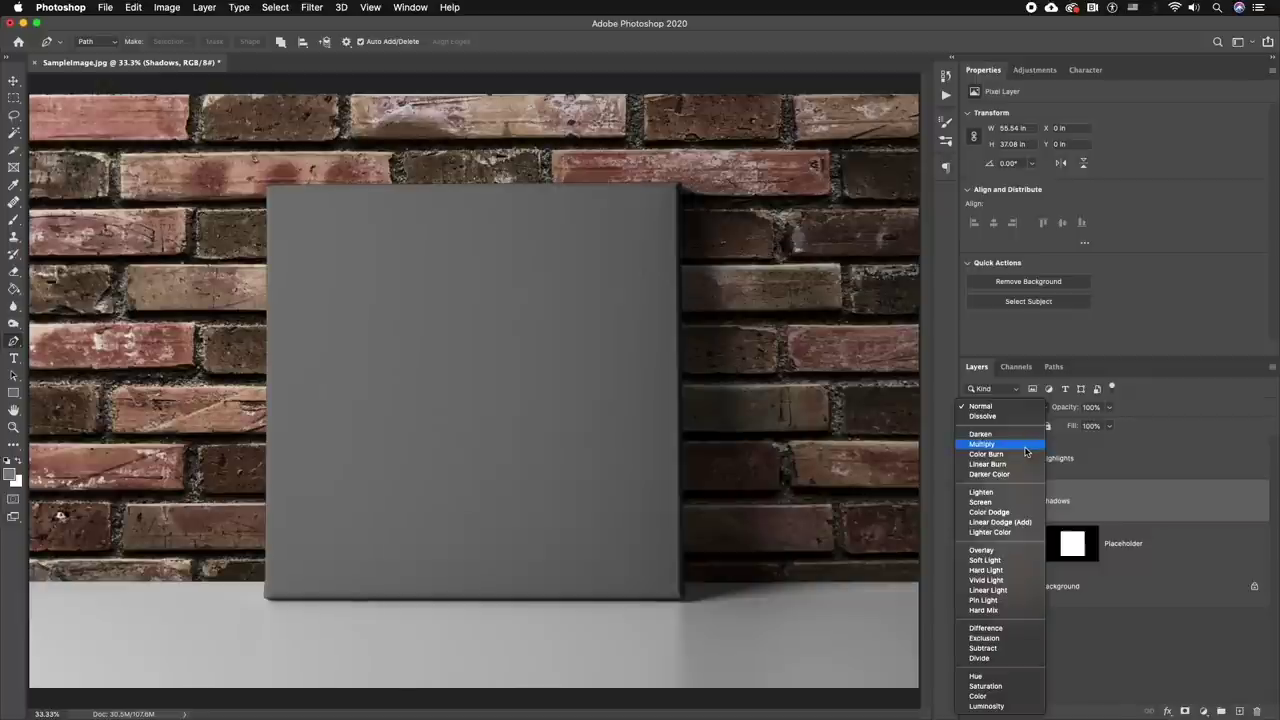
left_click(1025, 452)
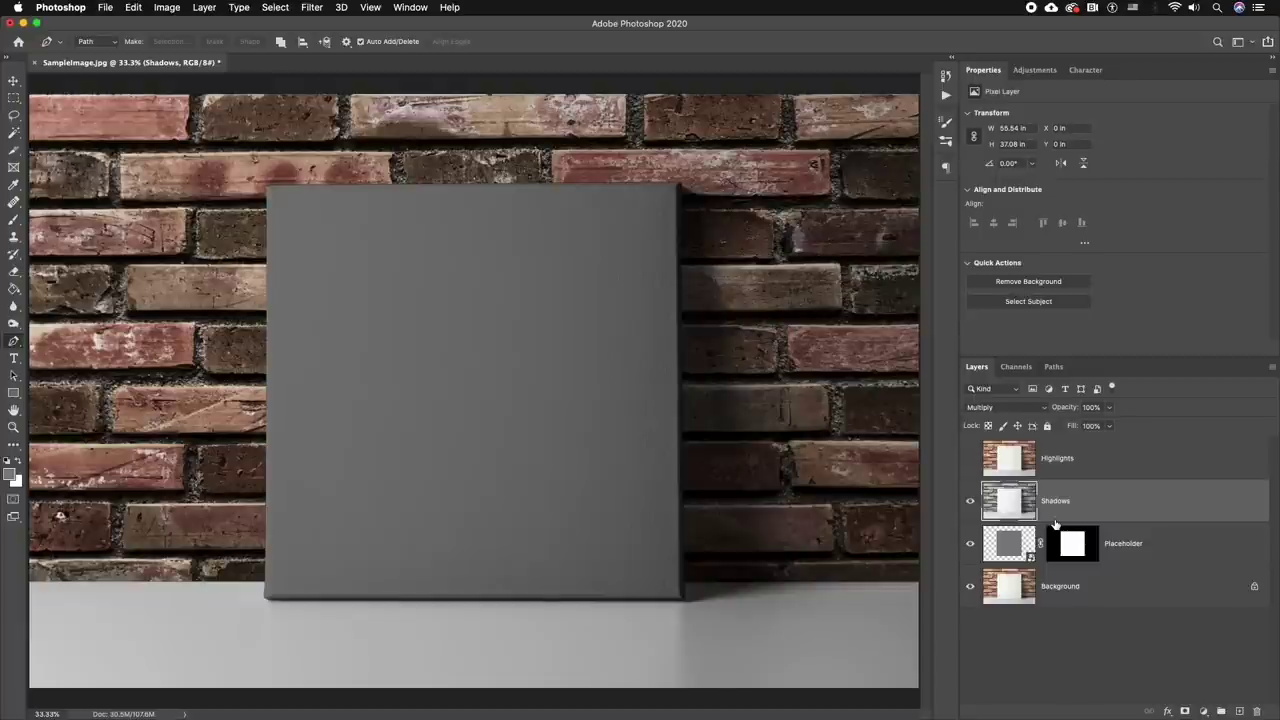
Add a Curves 1 adjustment bent downward and clip it to the Shadows layer.
left_click(1204, 711)
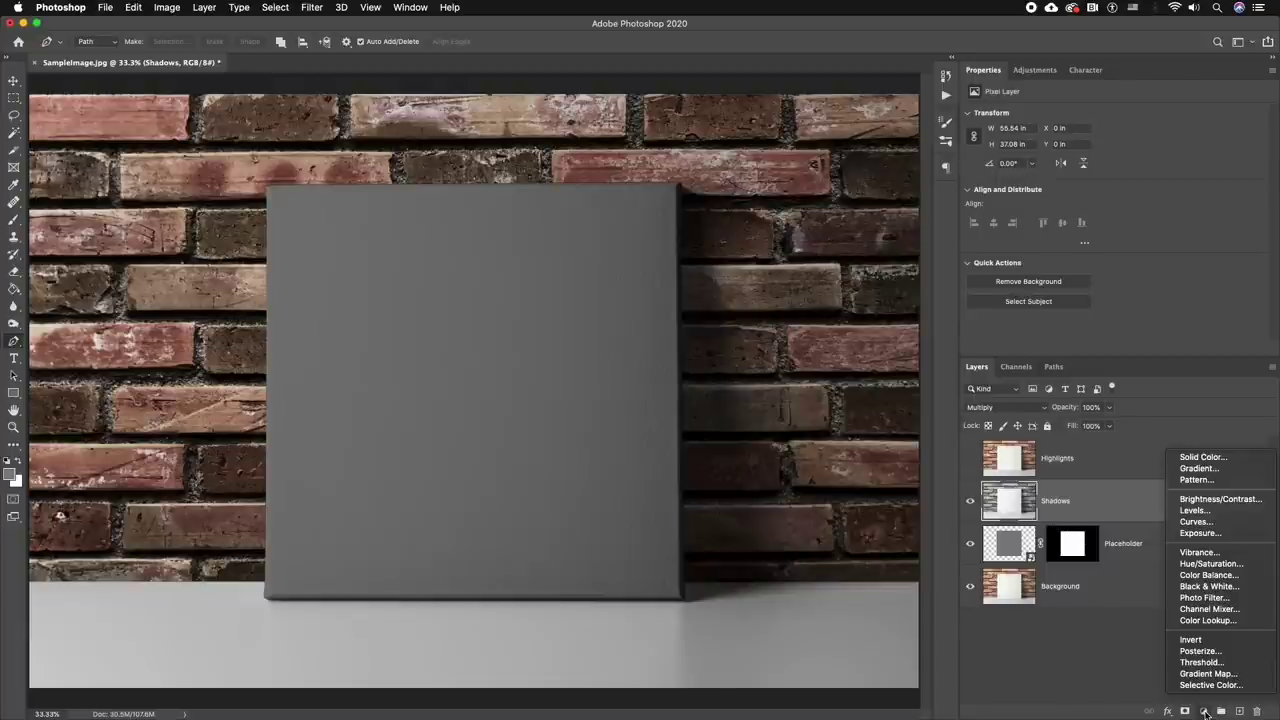
left_click(1198, 522)
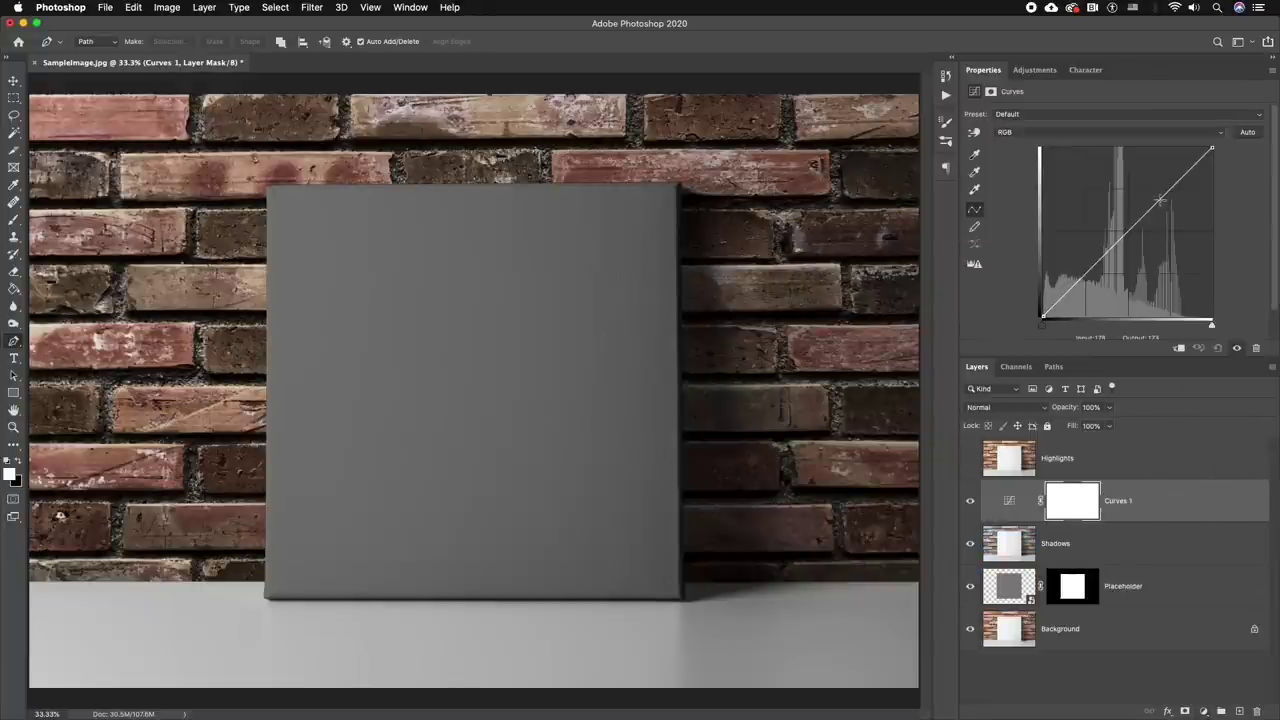
left_click_drag(1159, 201, 1169, 208)
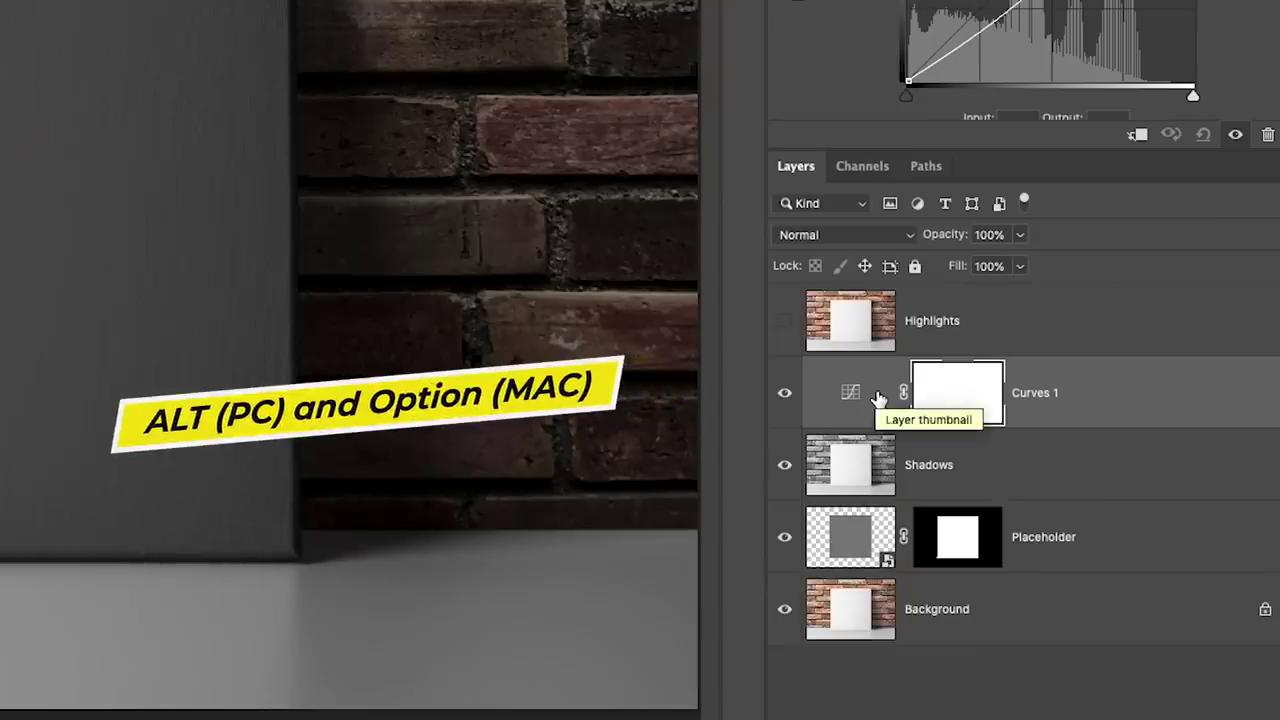
left_click(856, 430, "alt")
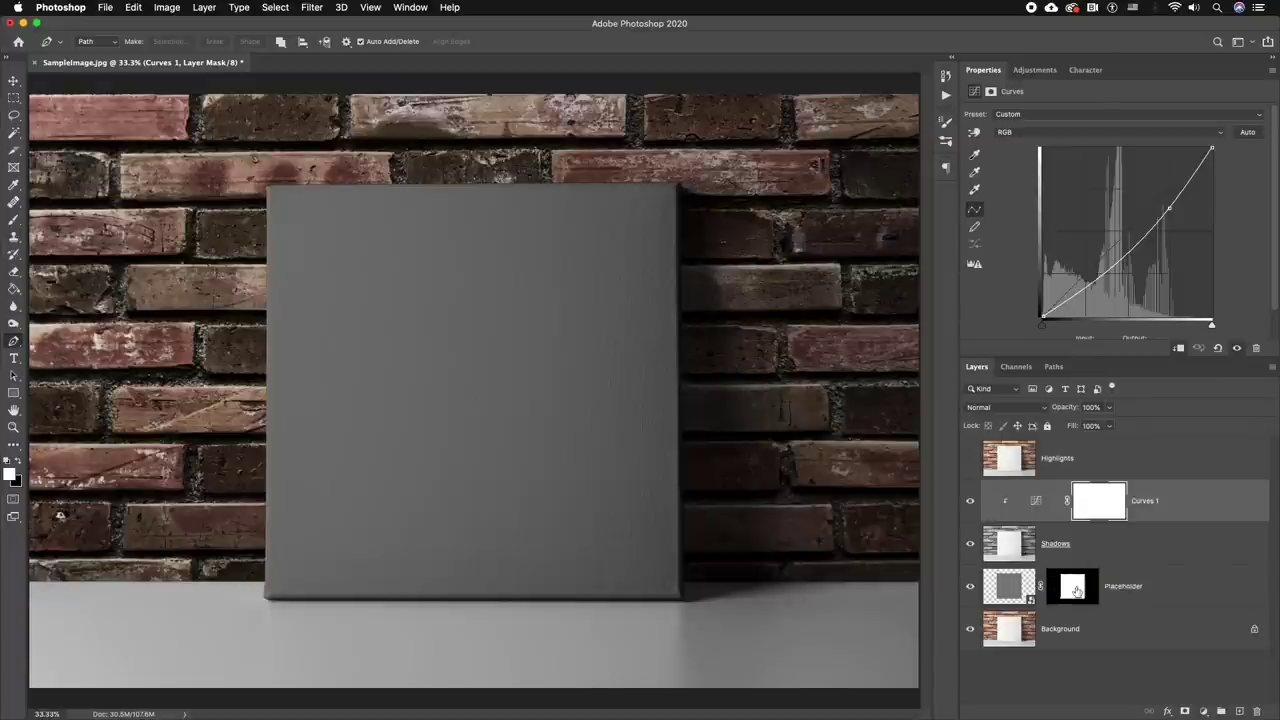
Copy the Placeholder layer mask onto the Shadows layer by Option-dragging it.
left_click(1084, 594)
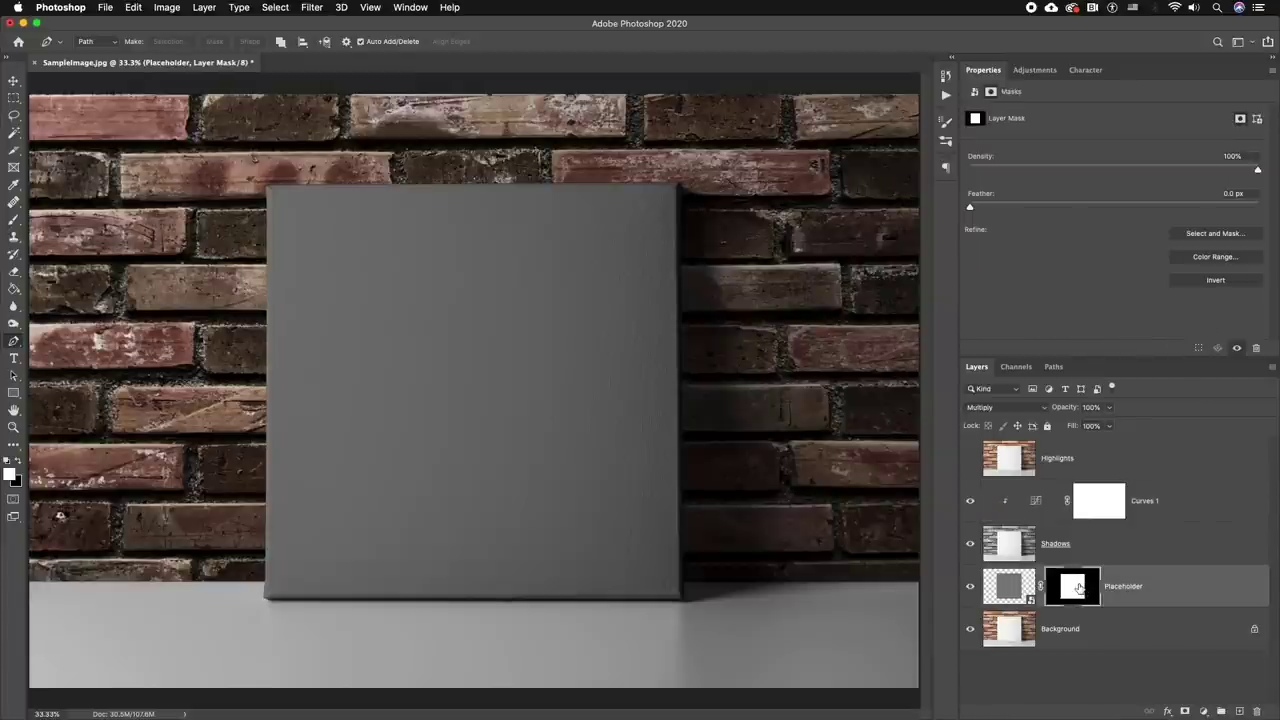
left_click_drag(1078, 588, 1064, 546)
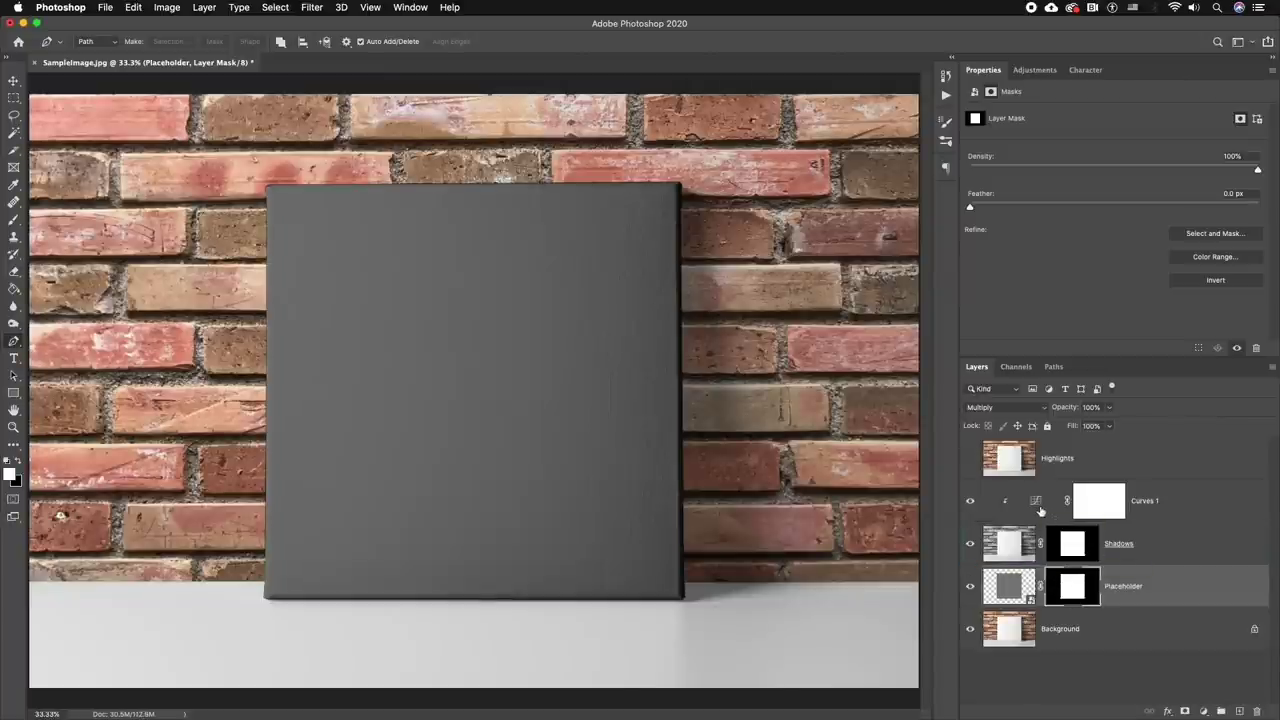
Show the Highlights layer, desaturate it, and set its blend mode to Screen.
left_click(1054, 464)
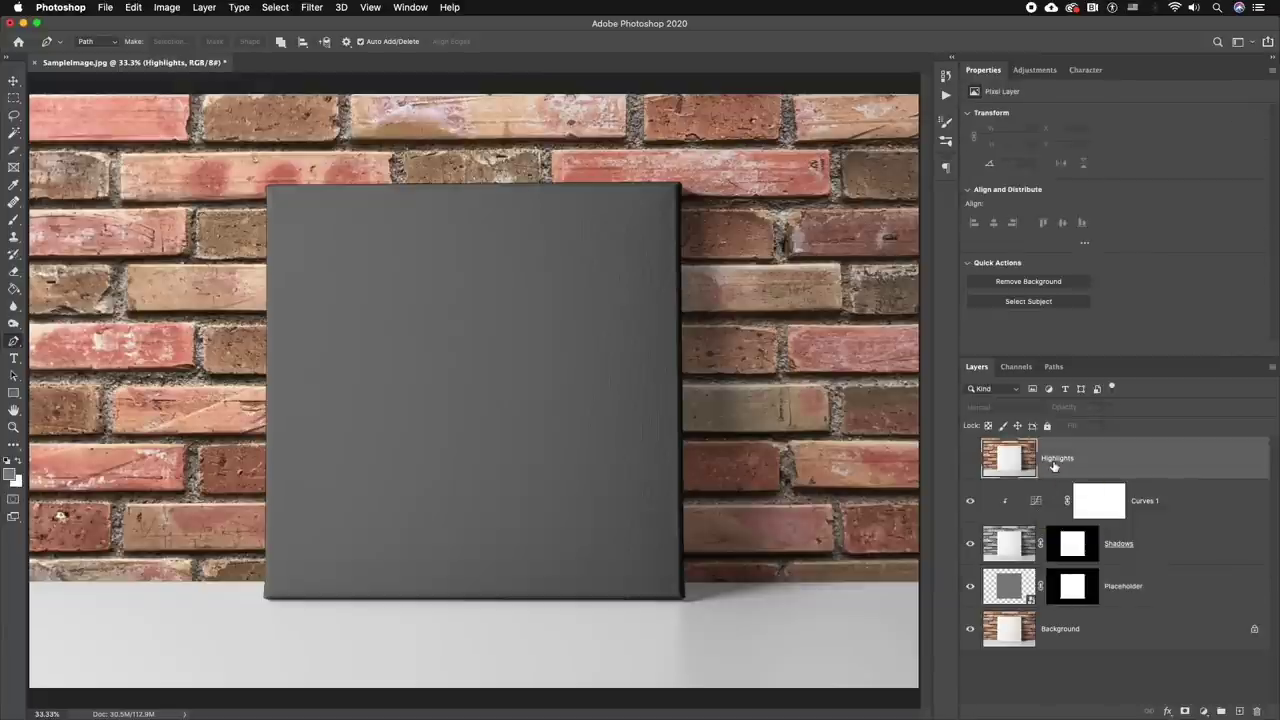
left_click(970, 462)
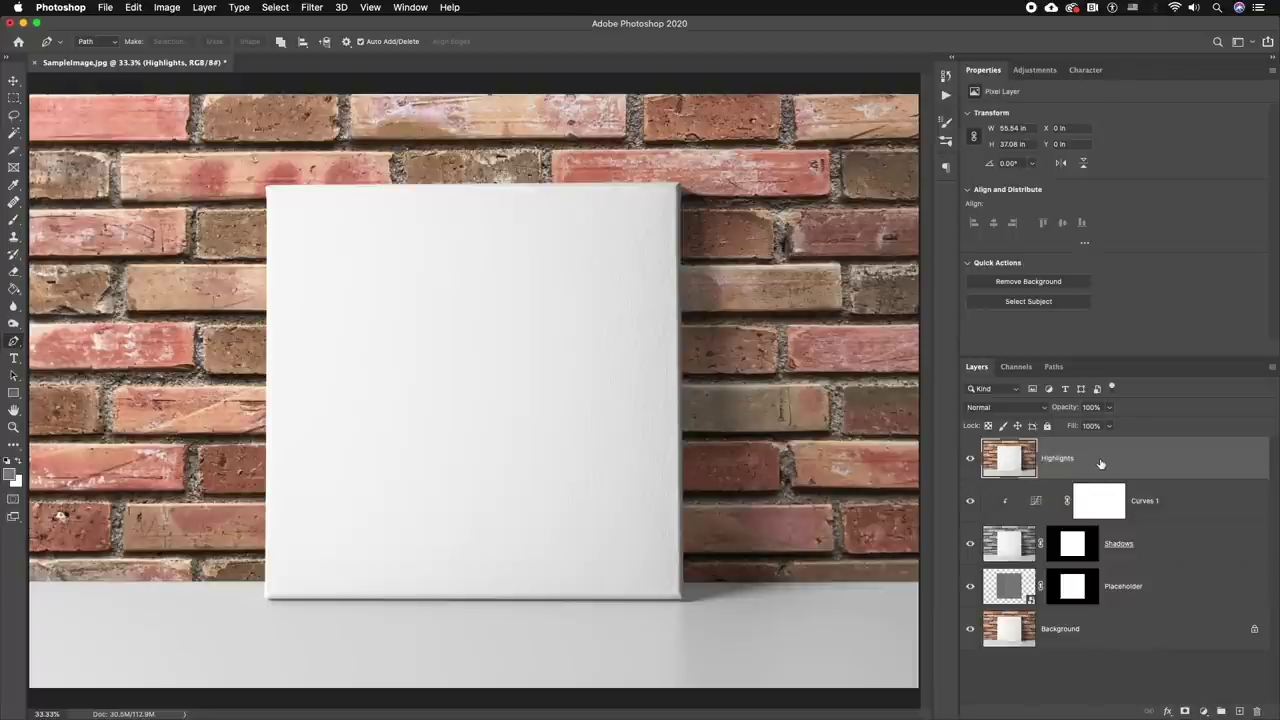
key("super+shift+u")
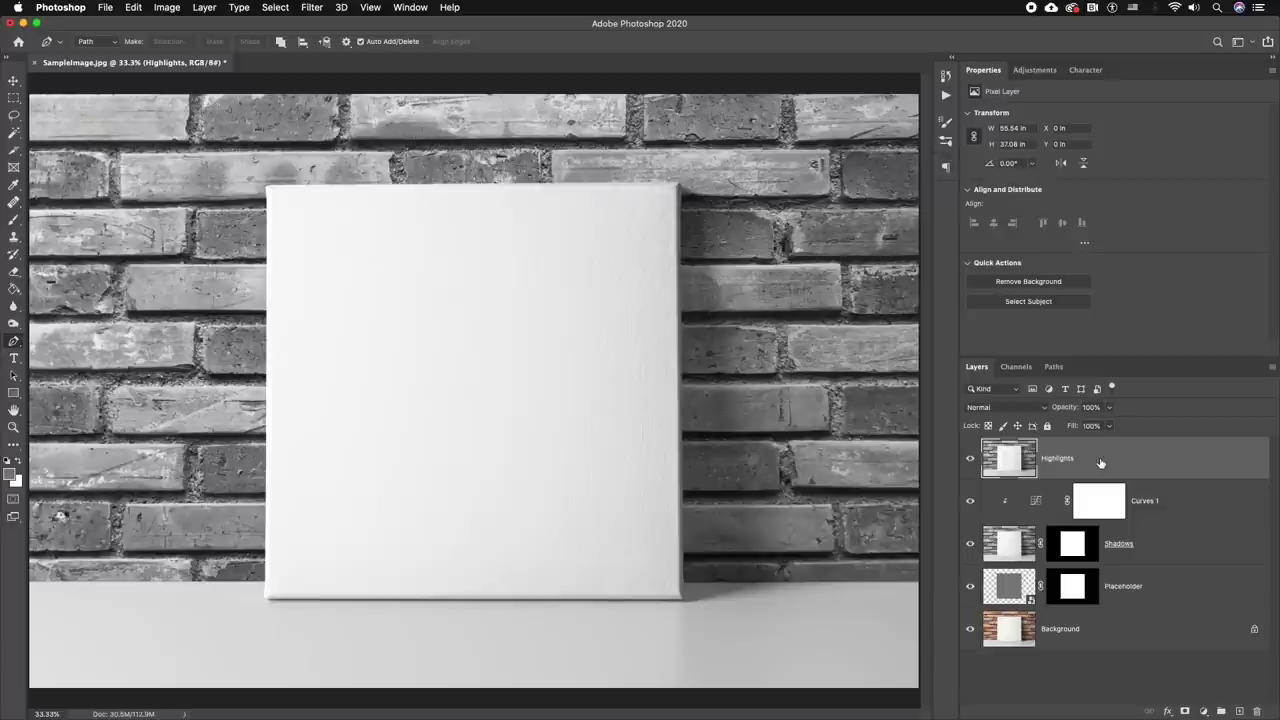
left_click(1040, 408)
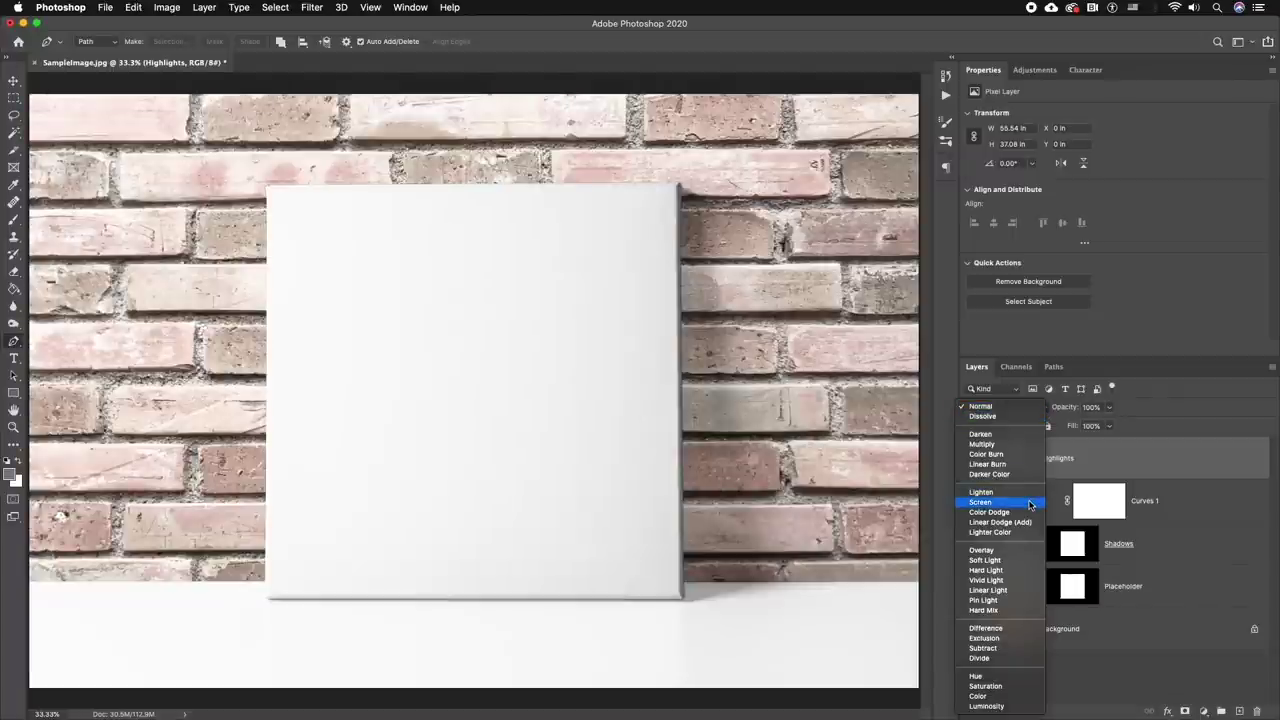
left_click(1032, 502)
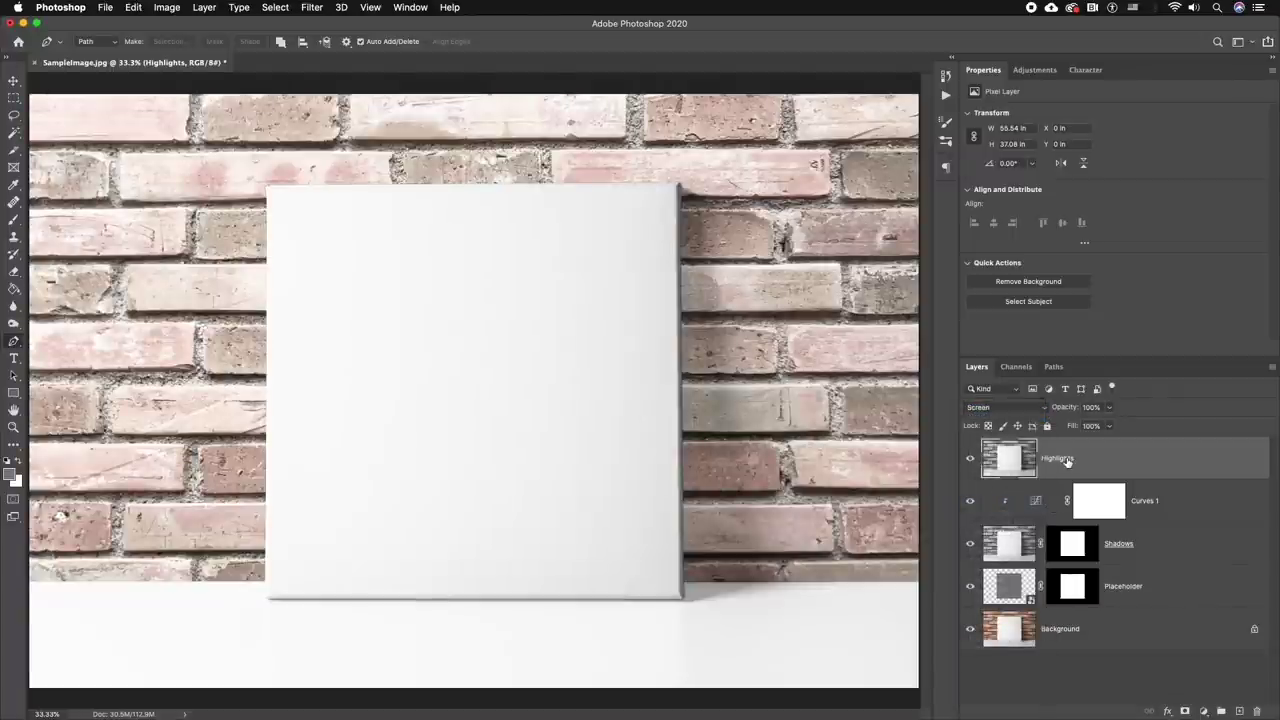
Add a Curves 2 adjustment layer clipped to the Highlights layer.
left_click(1204, 711)
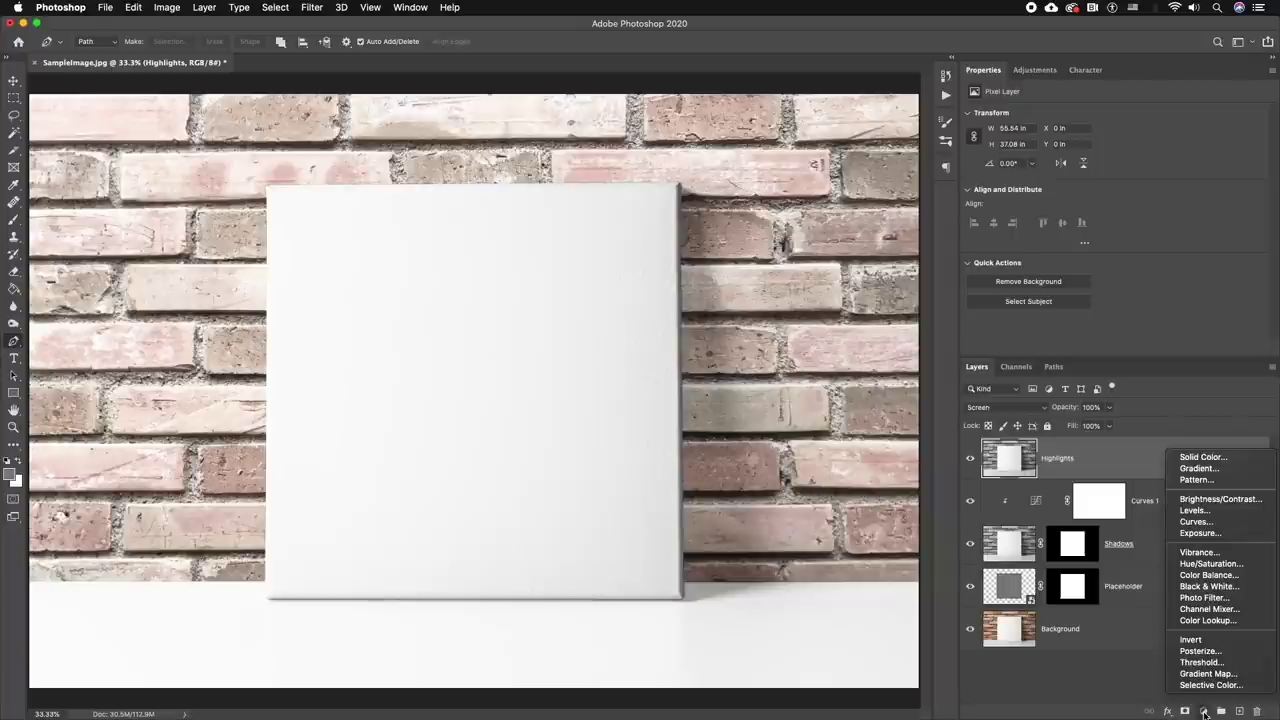
left_click(1192, 521)
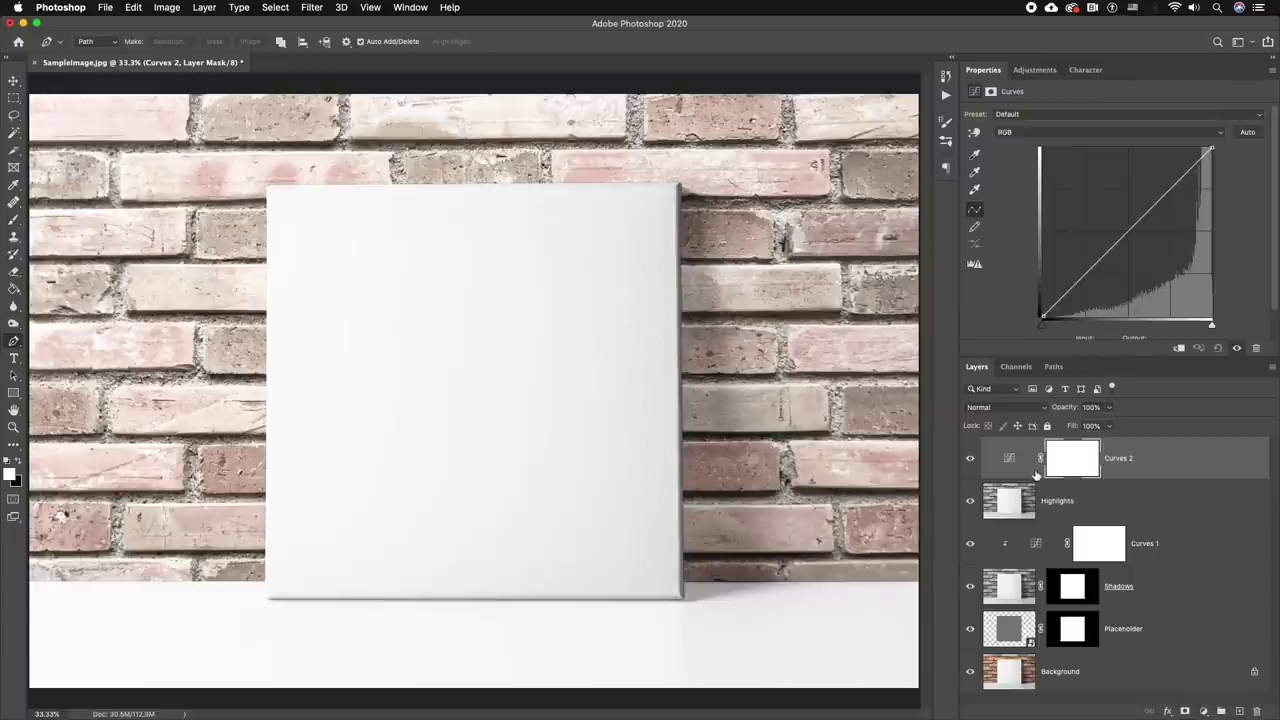
left_click(1031, 478, "alt")
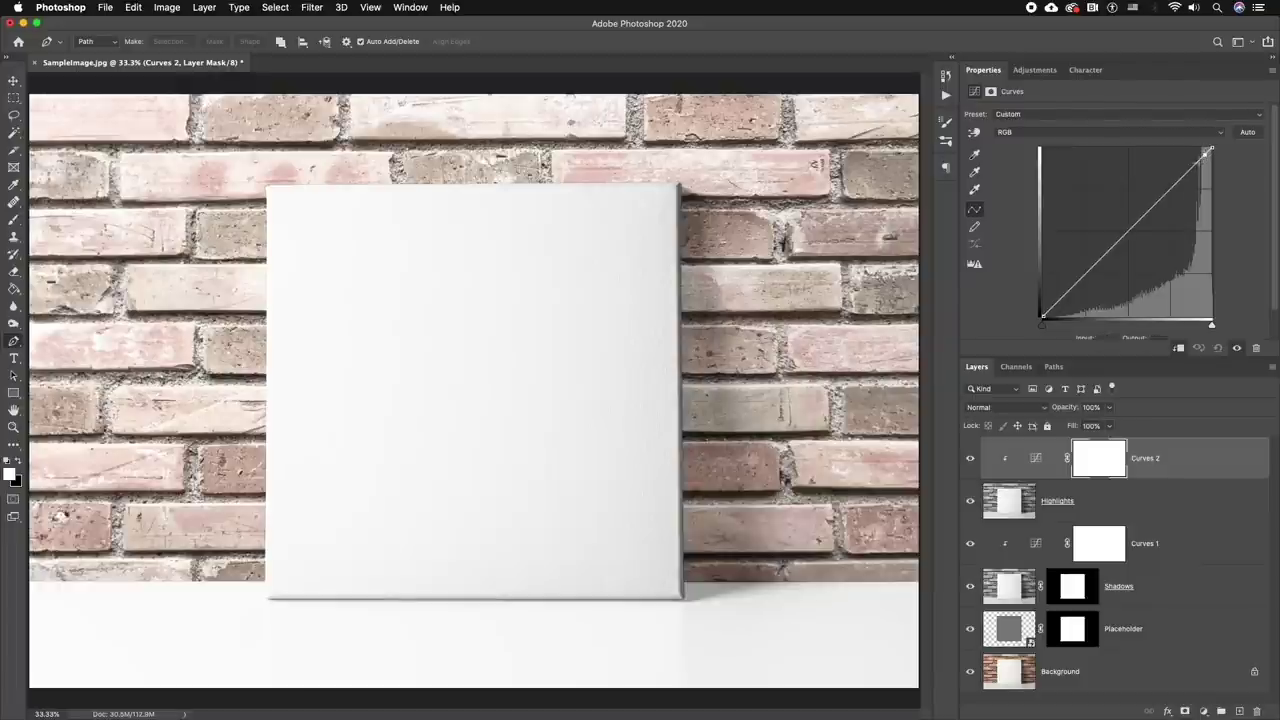
Shape Curves 2 into a contrast curve, with the lower point pulled down and the upper point raised.
left_click(1169, 187)
left_click_drag(1169, 187, 1172, 191)
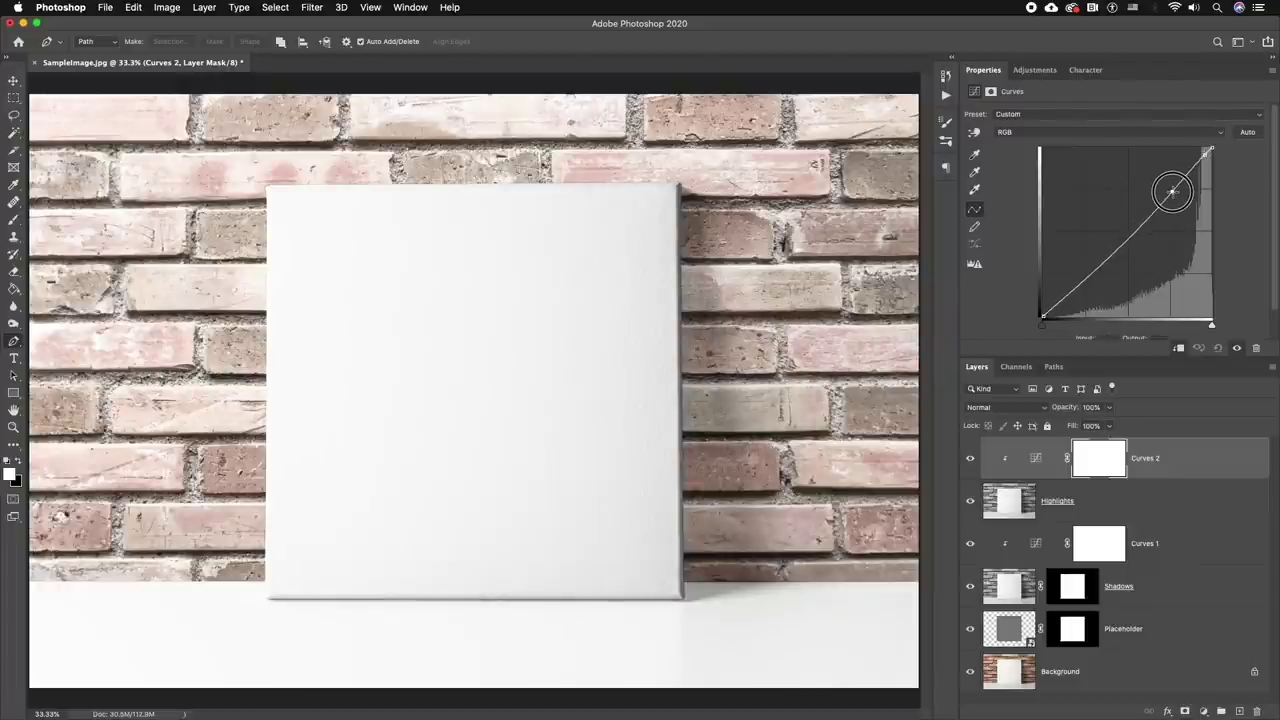
left_click_drag(1172, 191, 1168, 237)
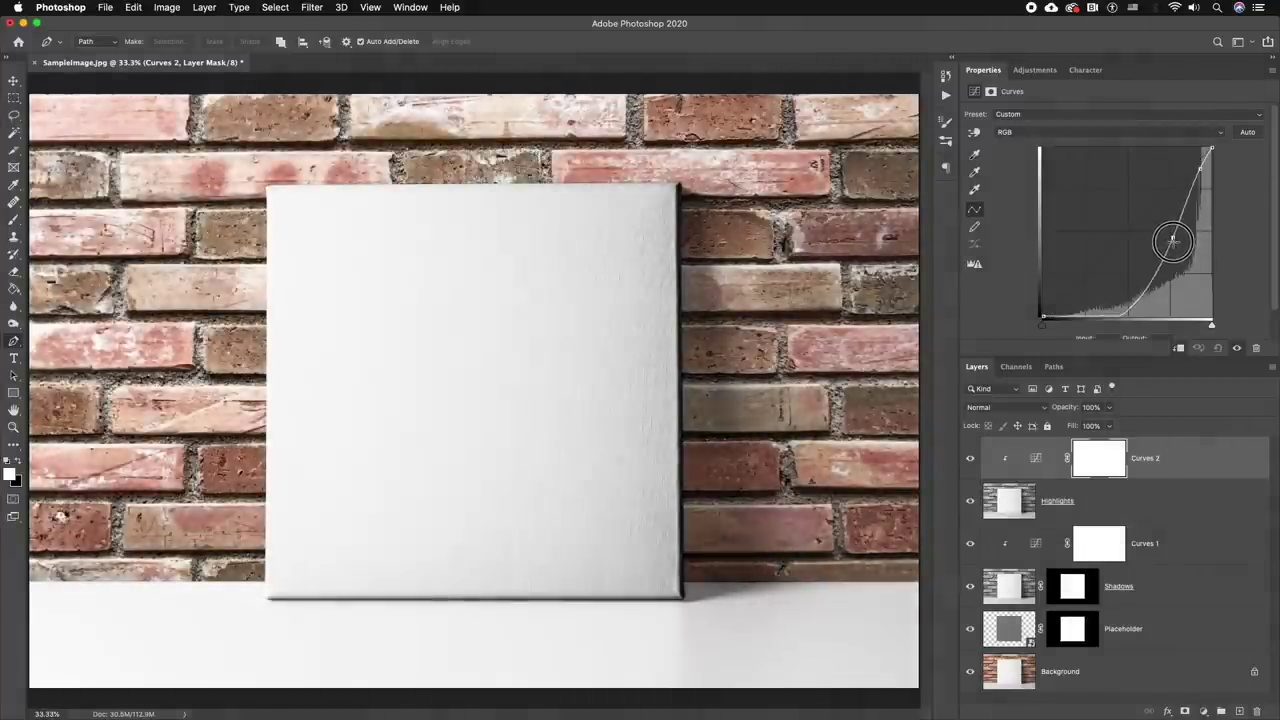
left_click(1196, 177)
left_click(1168, 235)
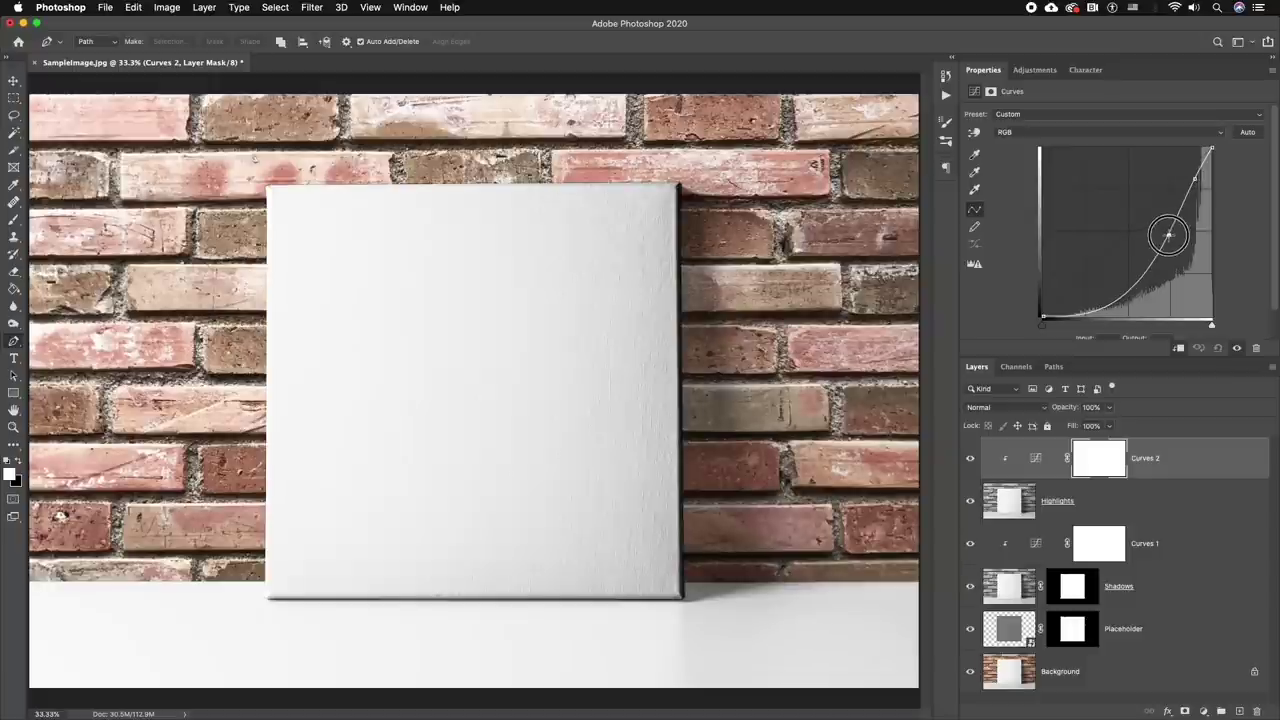
left_click_drag(1195, 178, 1198, 176)
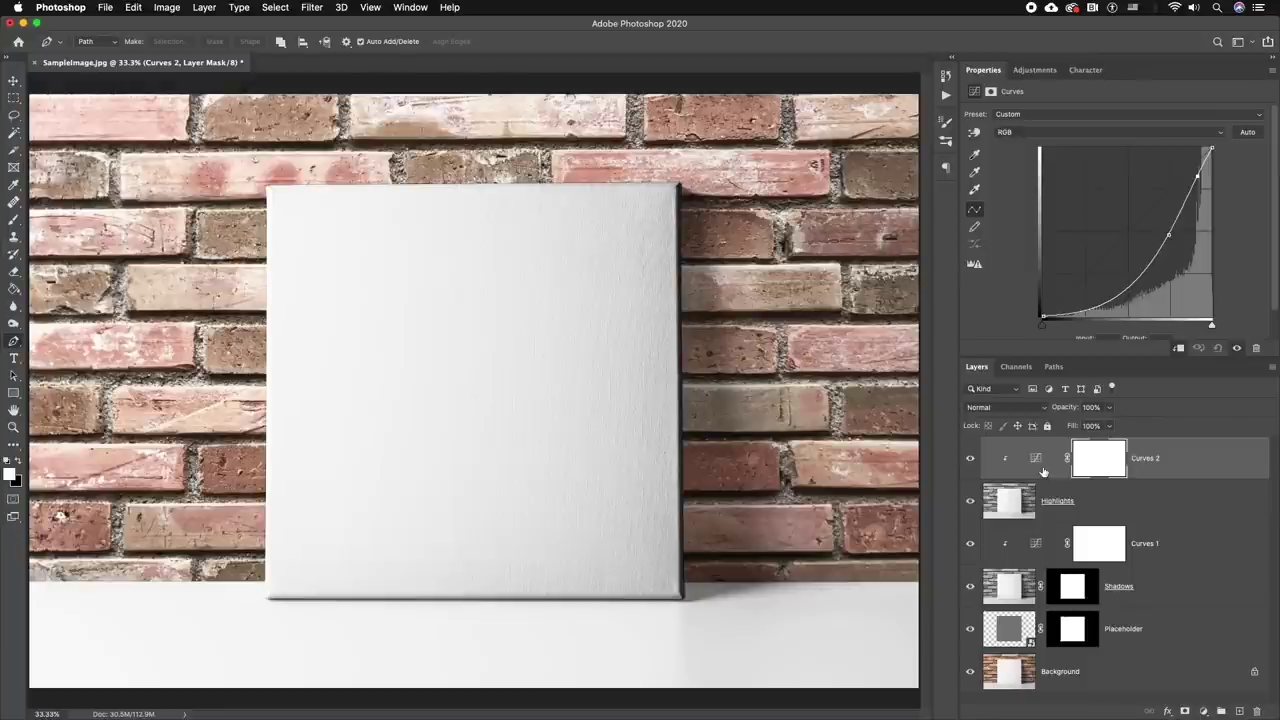
left_click(1078, 626)
left_click(1073, 593)
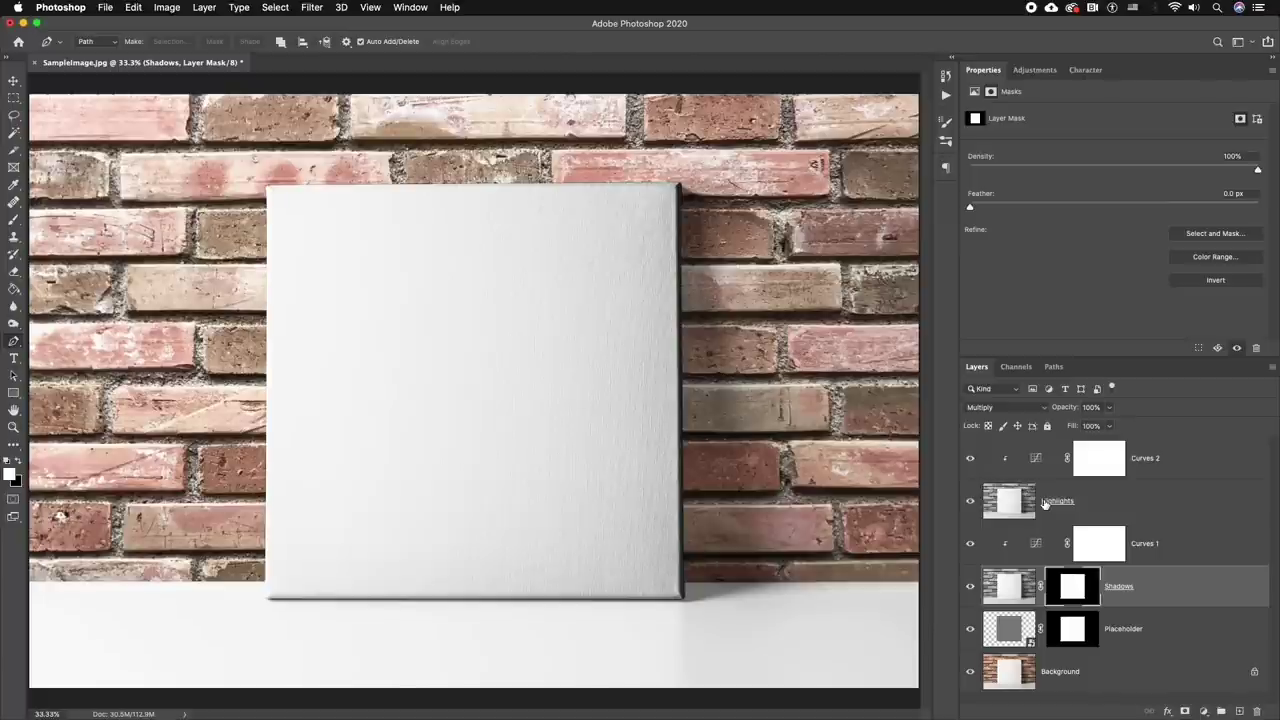
Group Curves 2 through Shadows into a group named 'Highlights and Shadows'.
left_click(1160, 463, "shift")
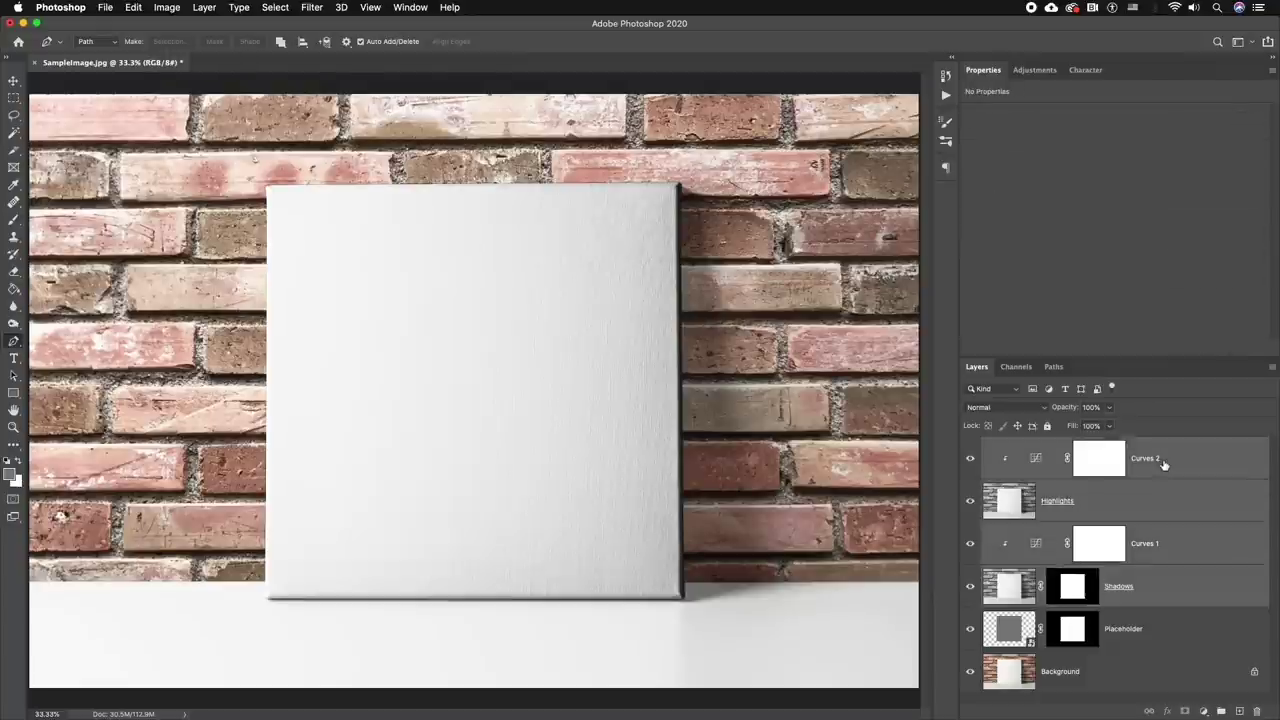
right_click(1150, 465)
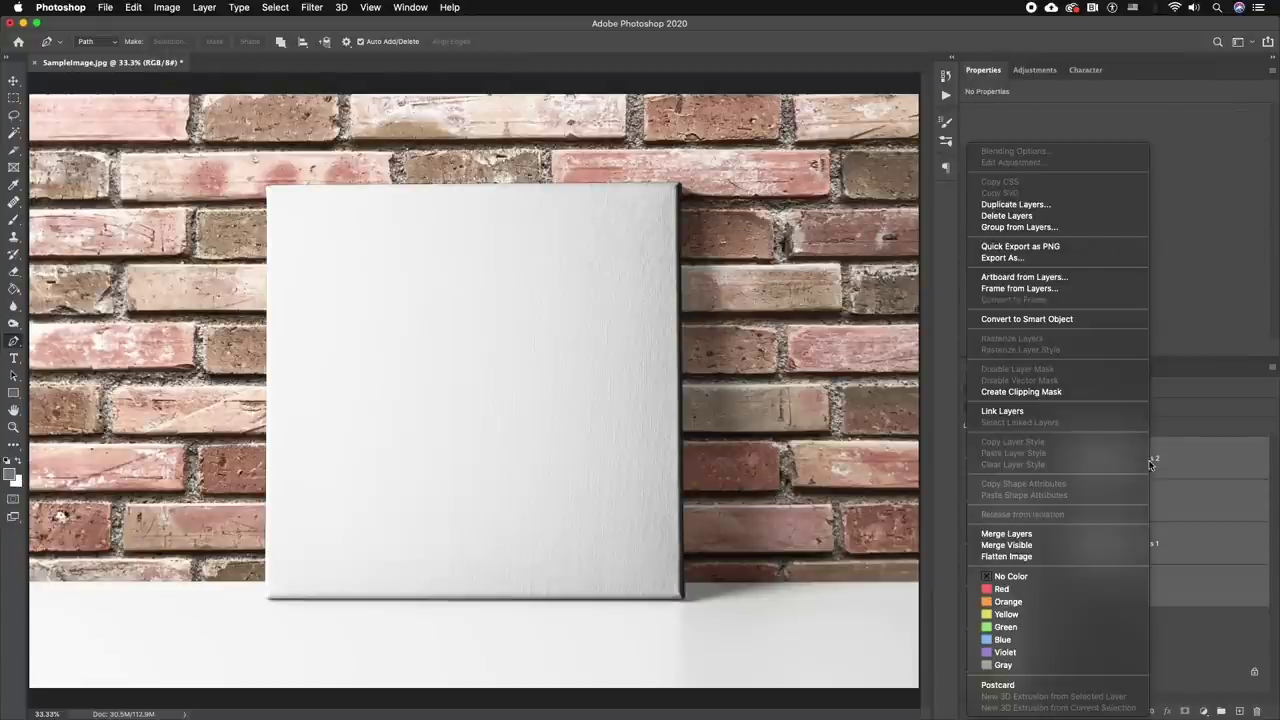
left_click(1022, 229)
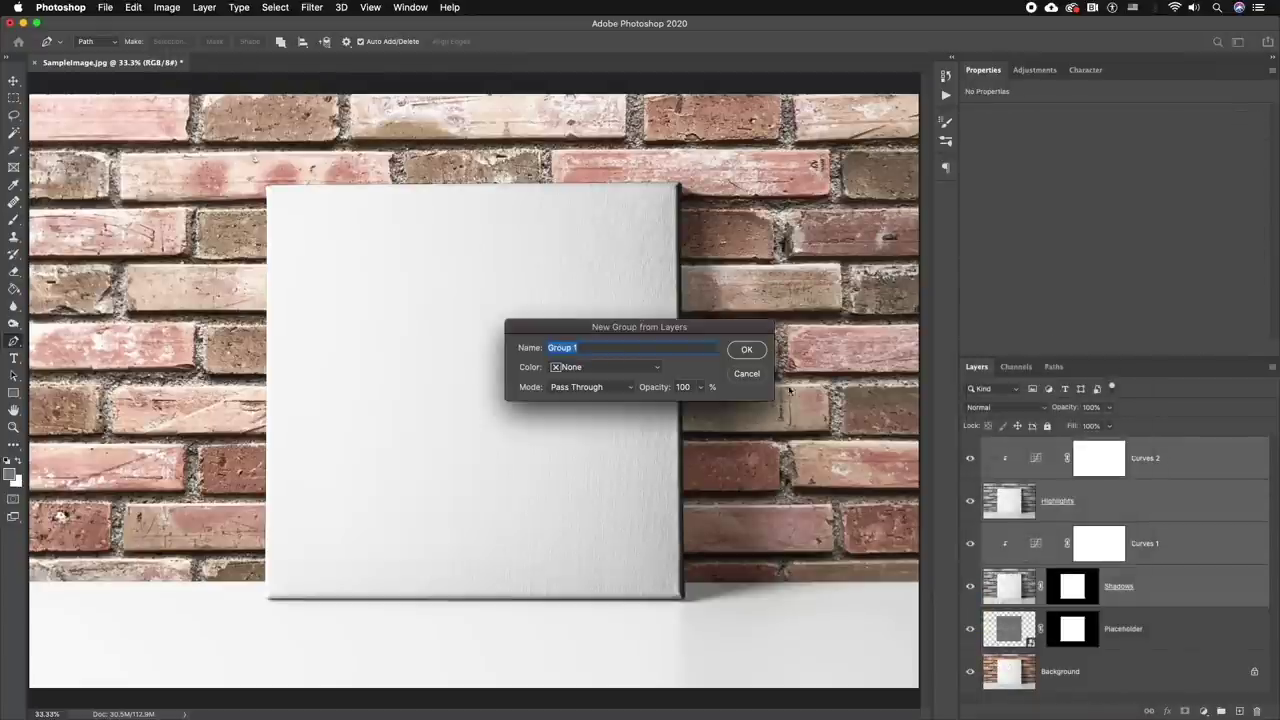
type("Highlights and Shadows")
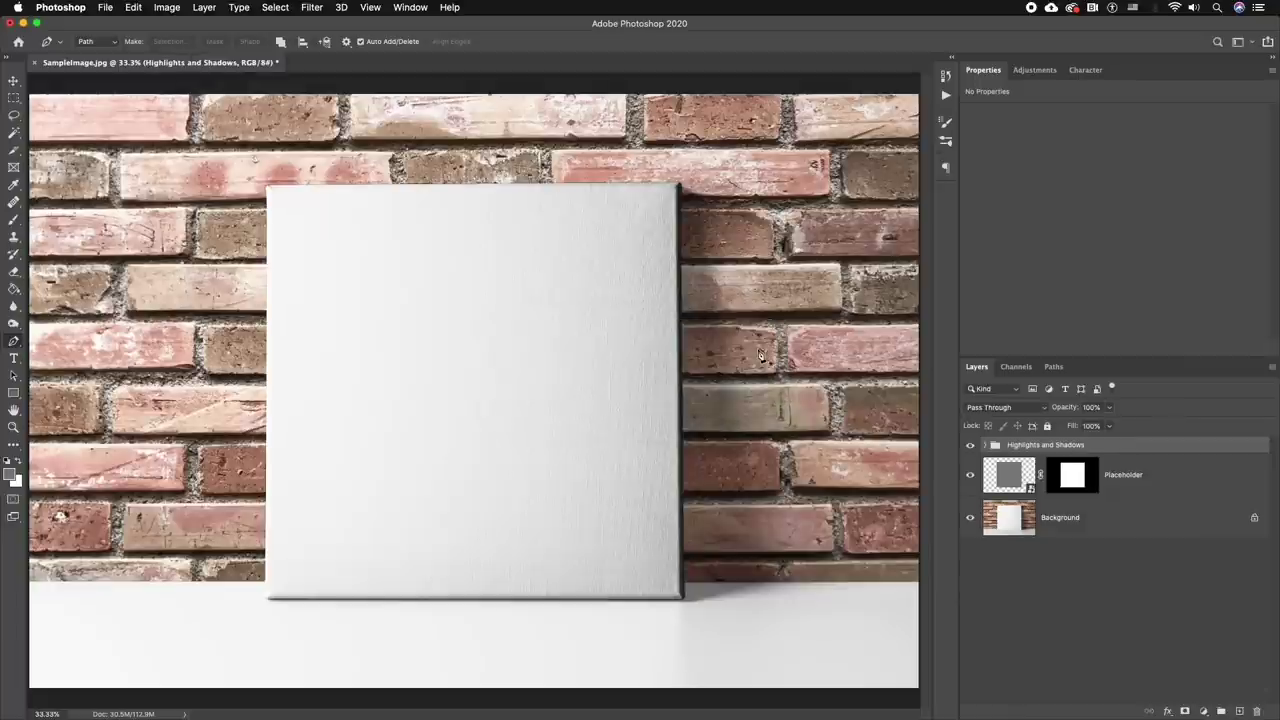
Move the Shadows layer mask onto the Highlights and Shadows group.
left_click(984, 445)
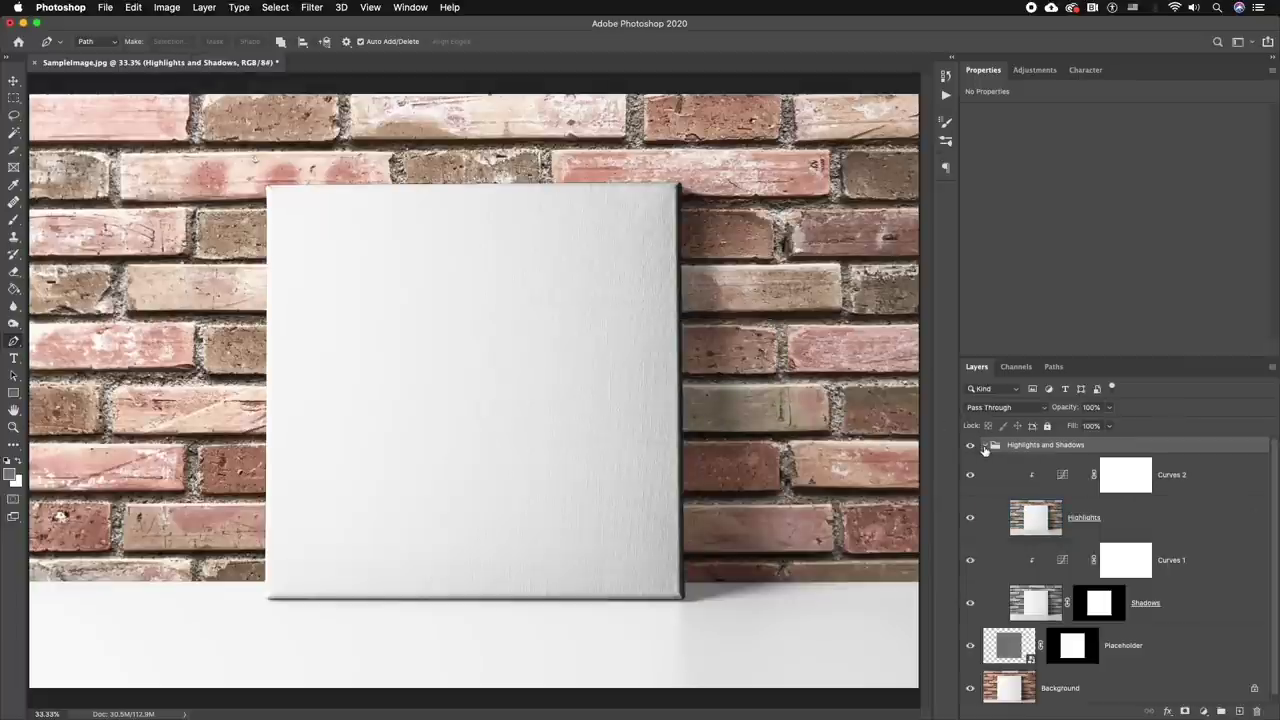
left_click(1107, 612)
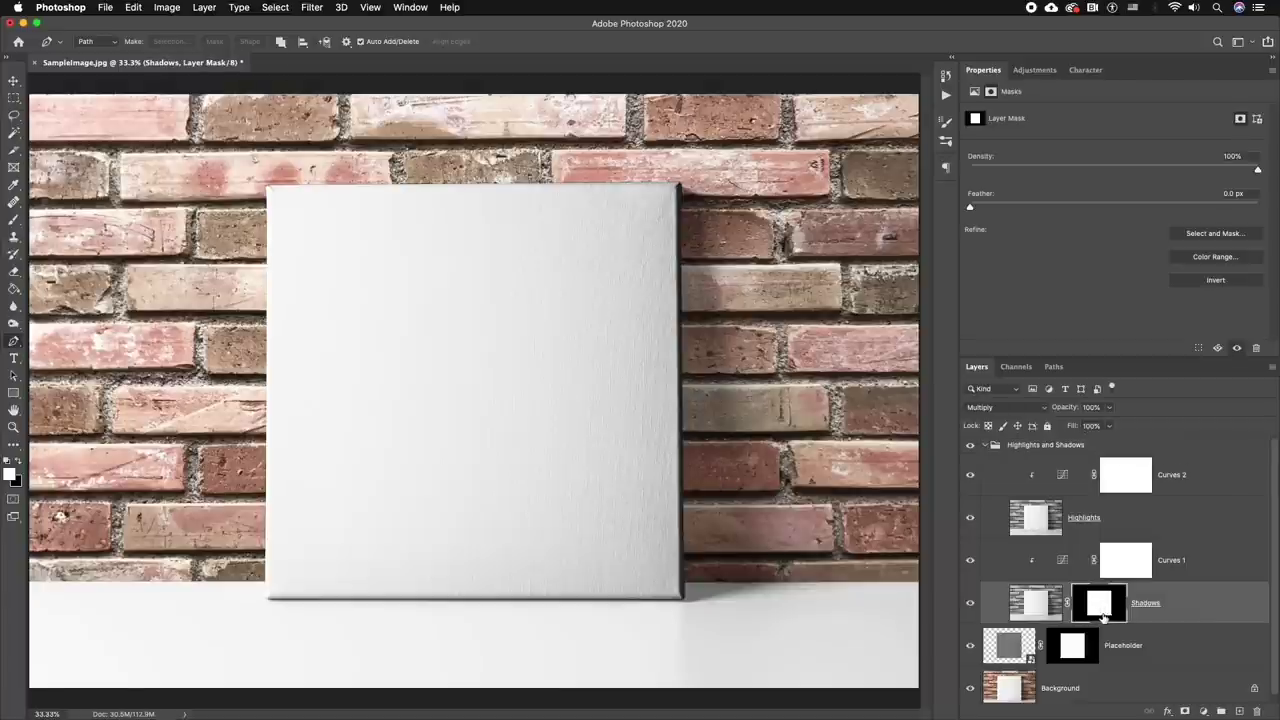
left_click_drag(1103, 612, 1066, 449)
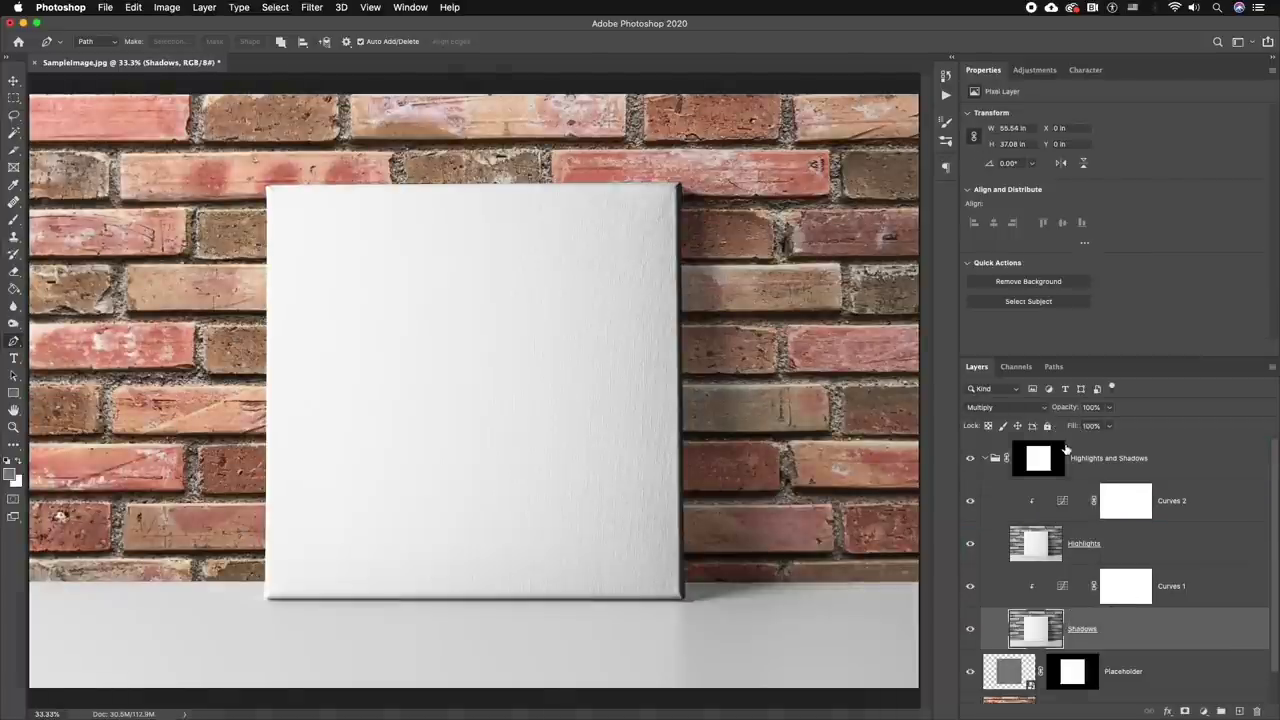
left_click(984, 459)
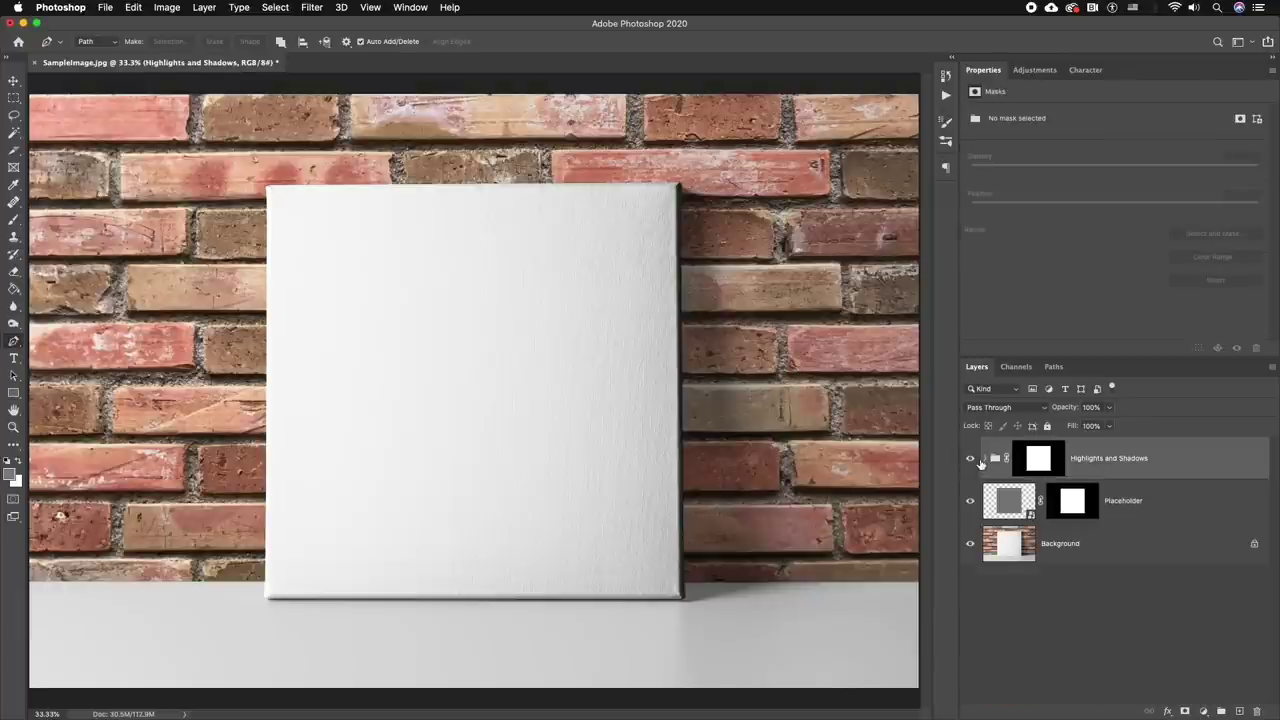
Set both the Highlights and Shadows layers to 35% opacity inside the group.
left_click(984, 459)
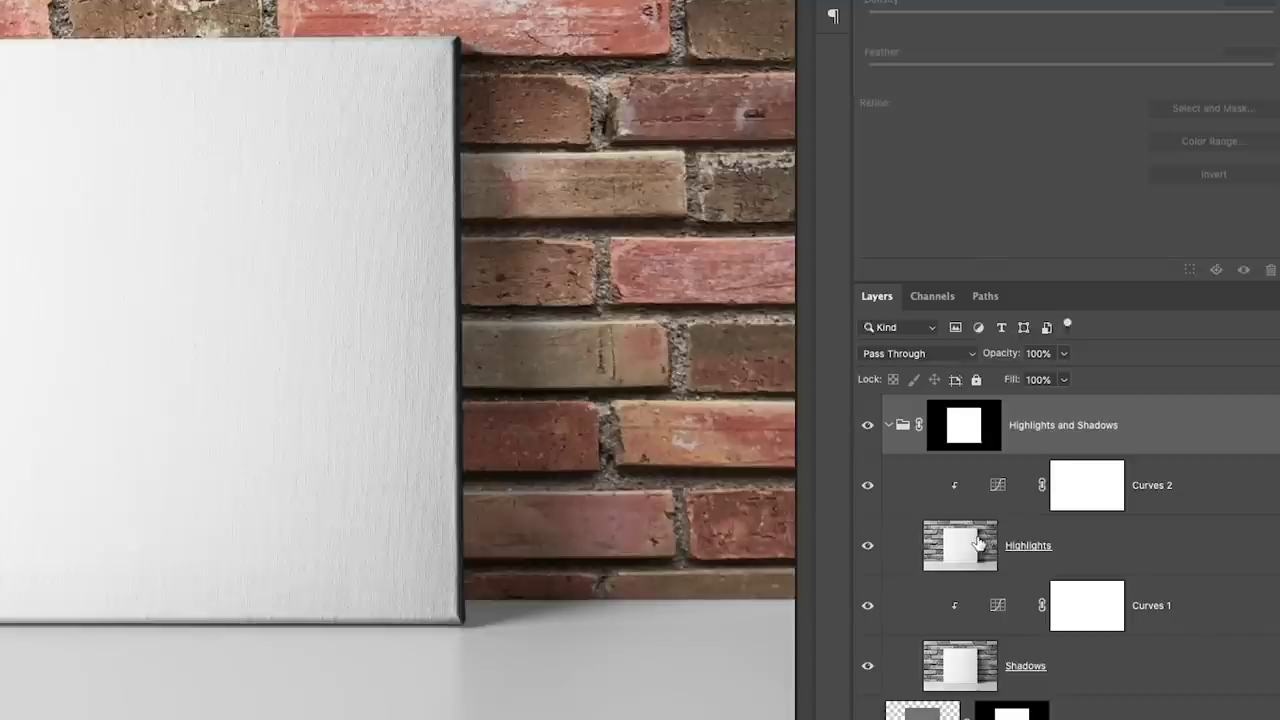
left_click(1048, 541)
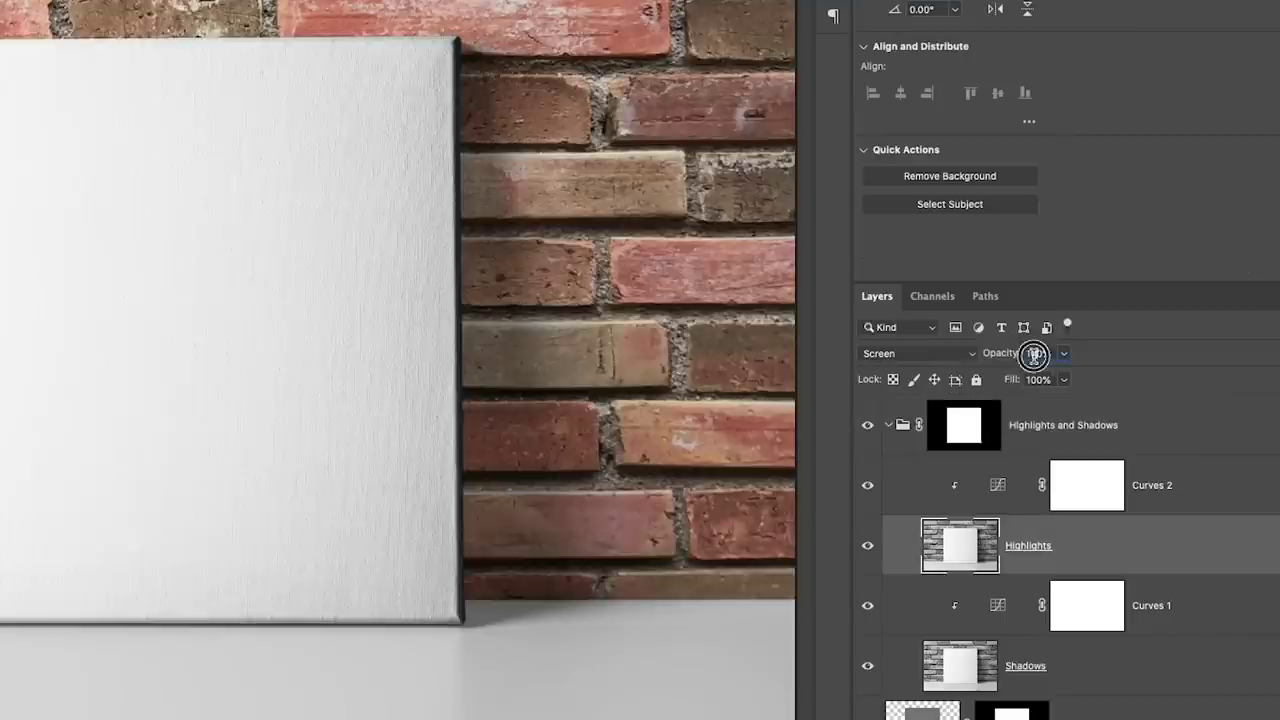
left_click(1034, 354)
type("35")
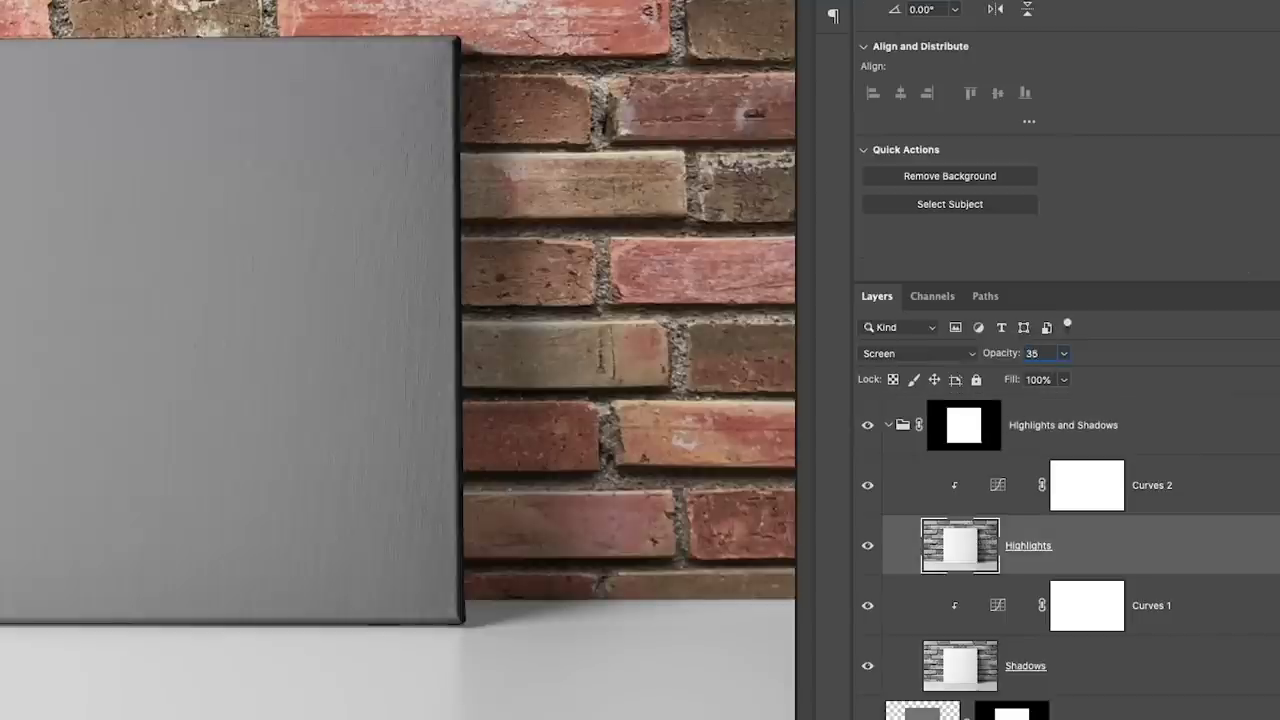
scroll(985, 616, "down", 1)
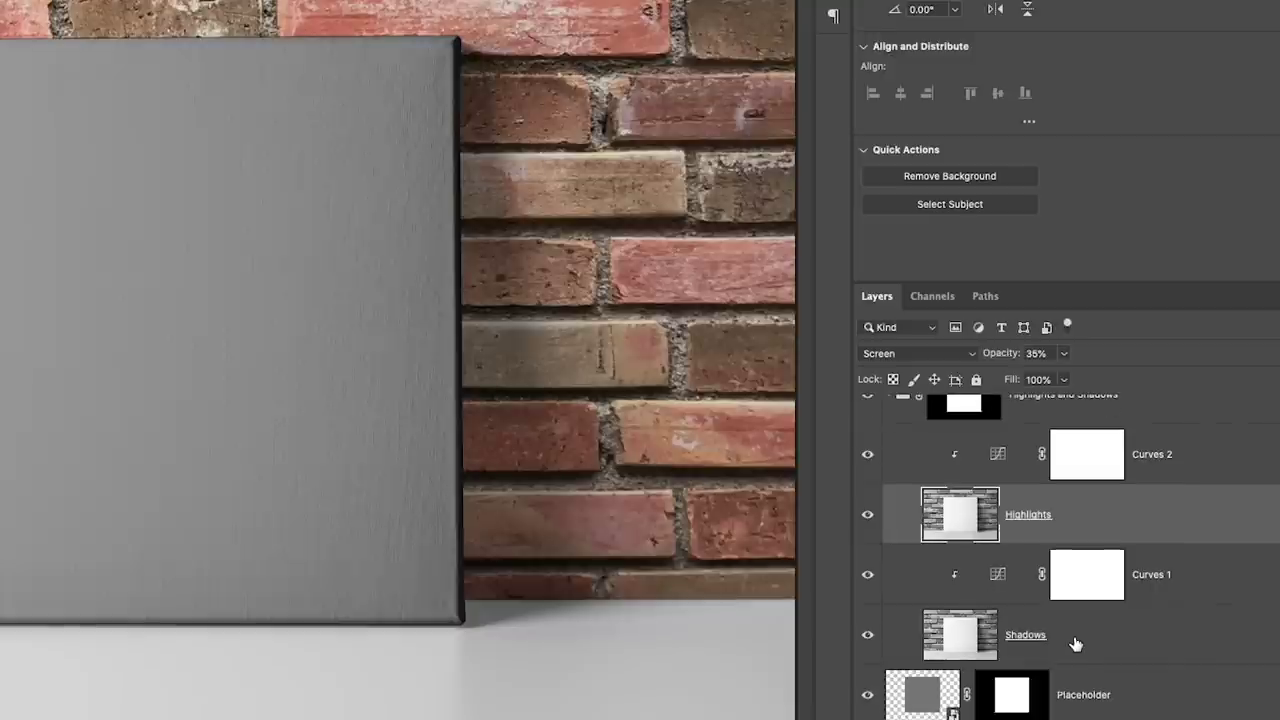
left_click(1077, 644)
left_click(1036, 353)
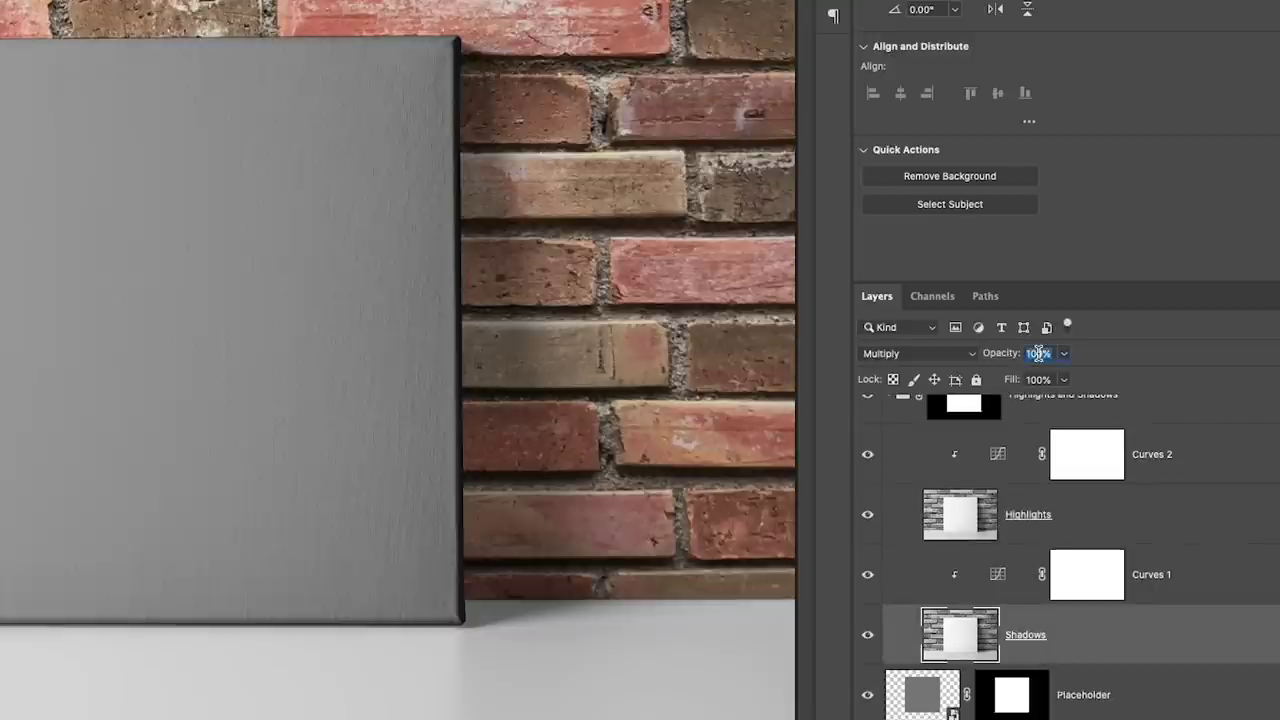
type("35")
key("Return")
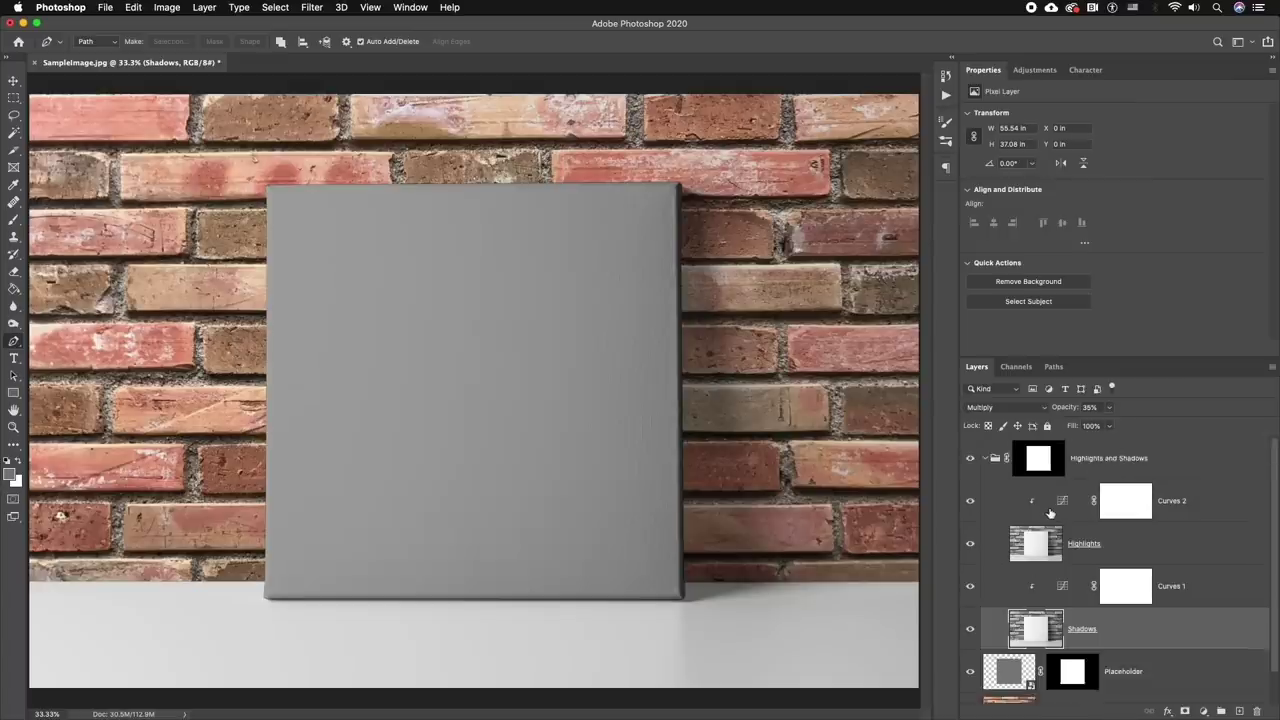
left_click(992, 462)
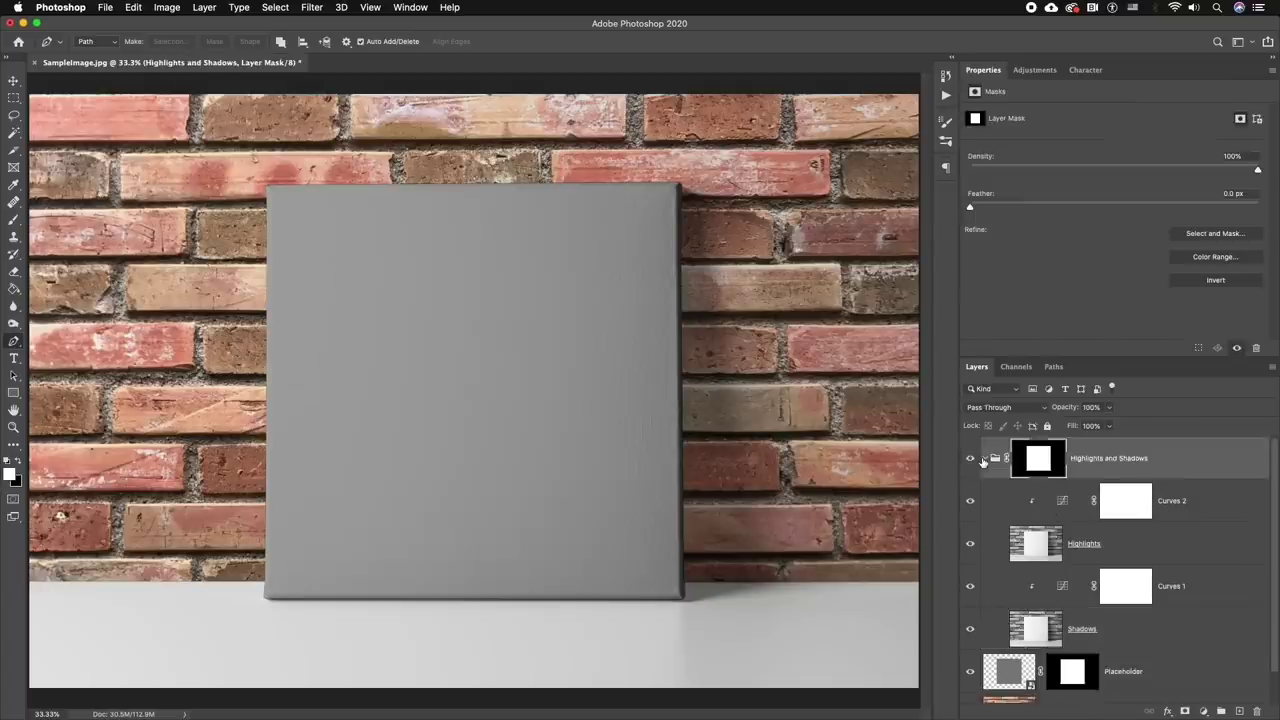
left_click(986, 459)
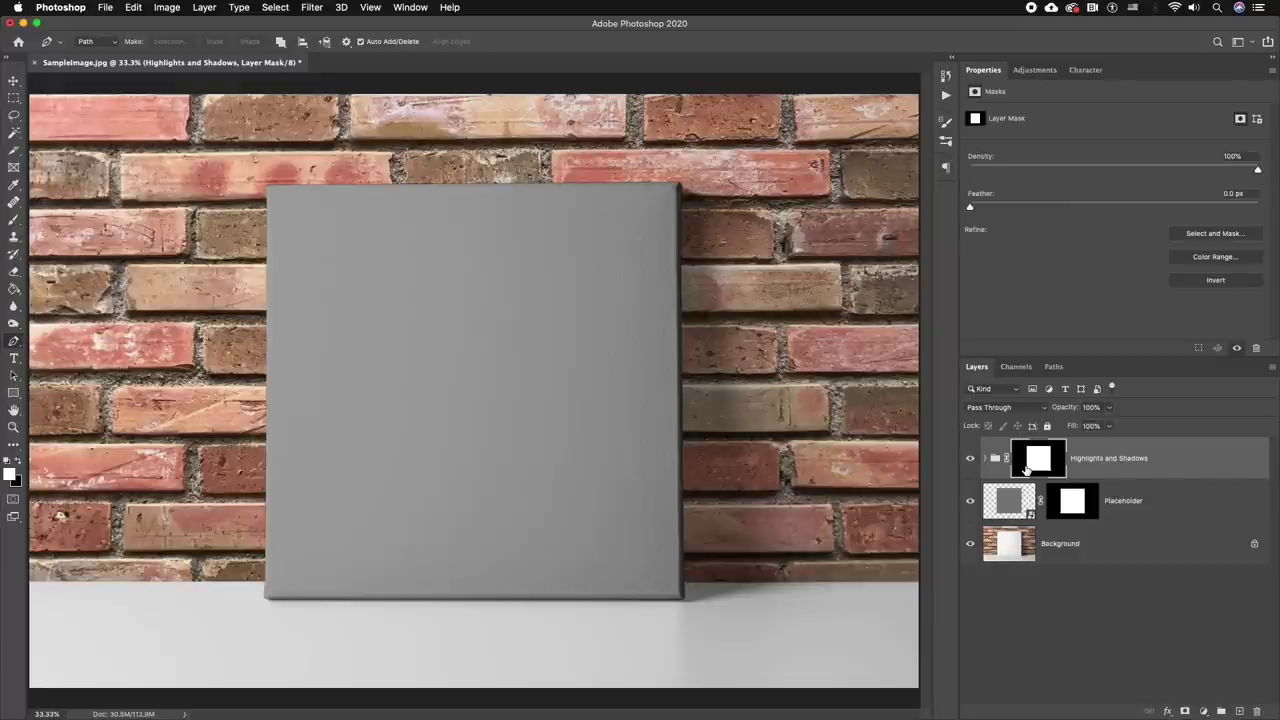
left_click(969, 459)
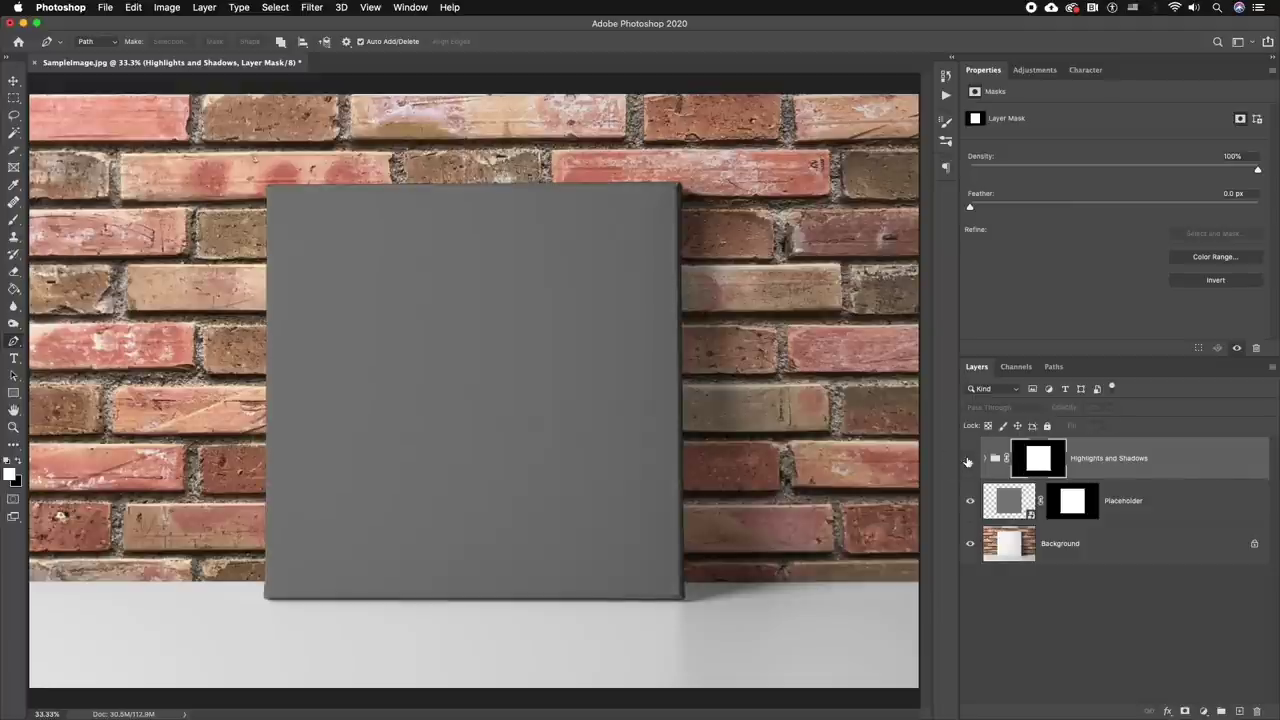
left_click(969, 459)
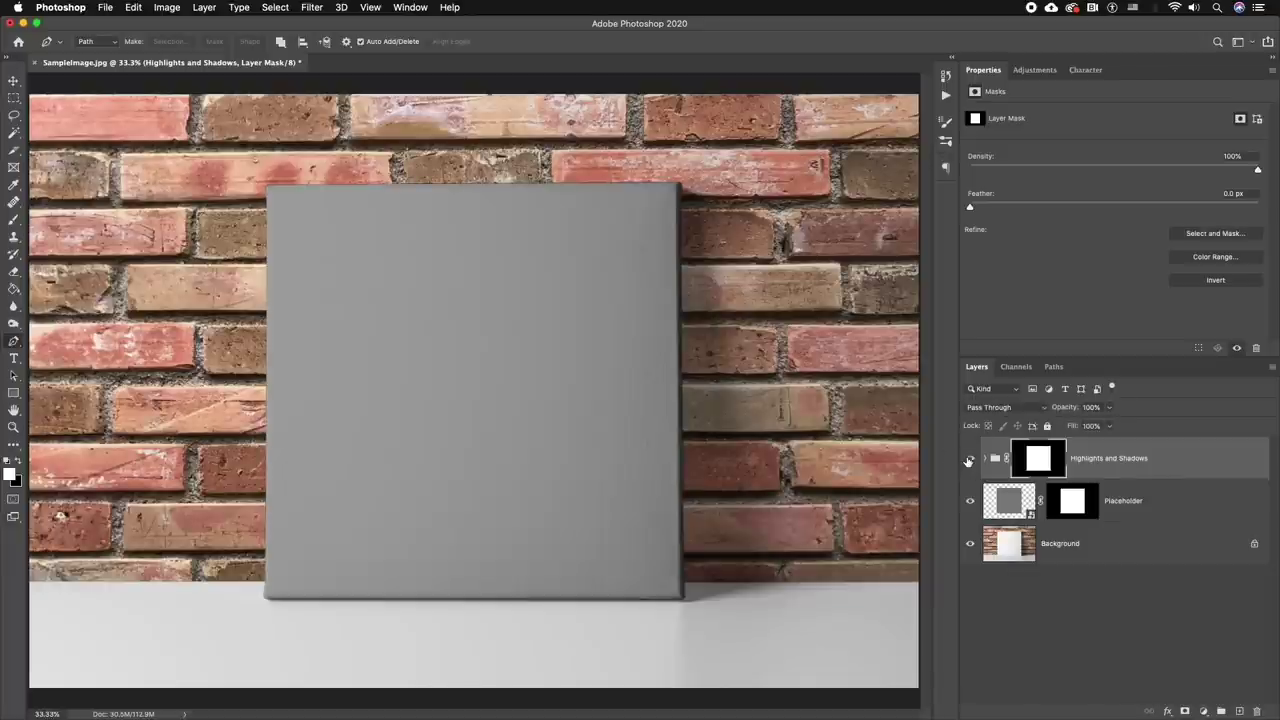
key("super+equal")
key("super+equal")
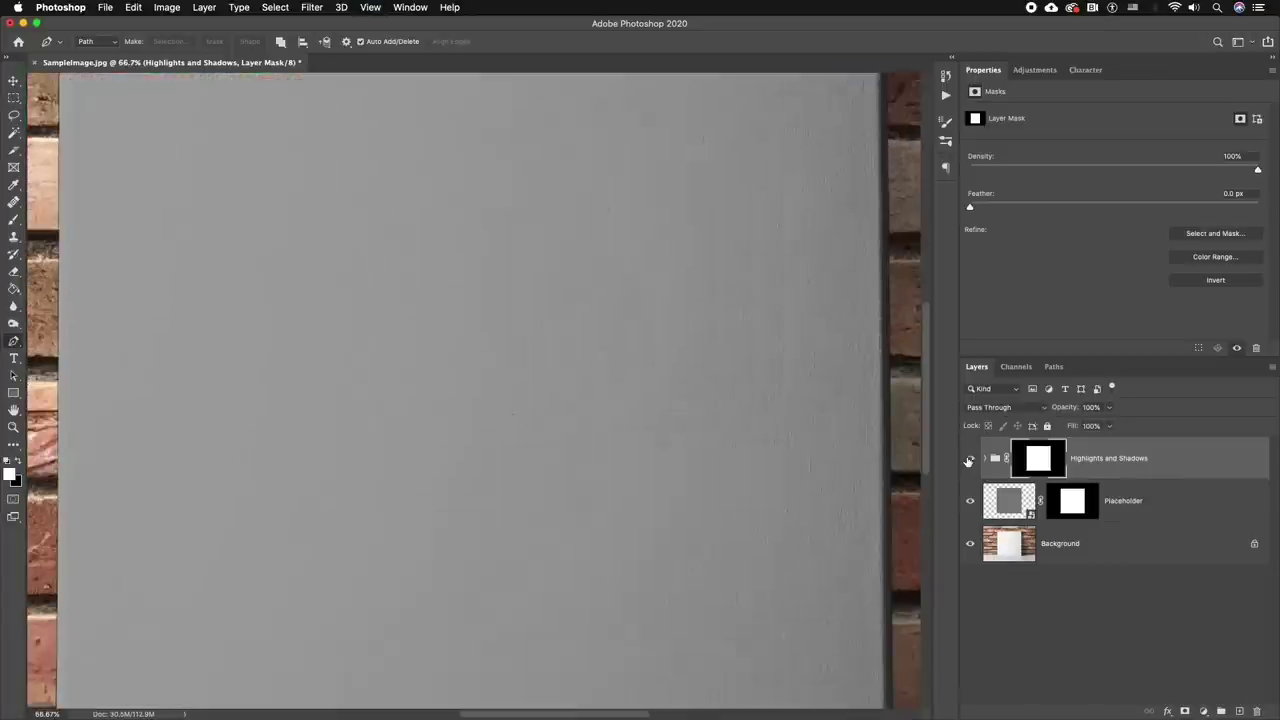
scroll(703, 290, "up", 5)
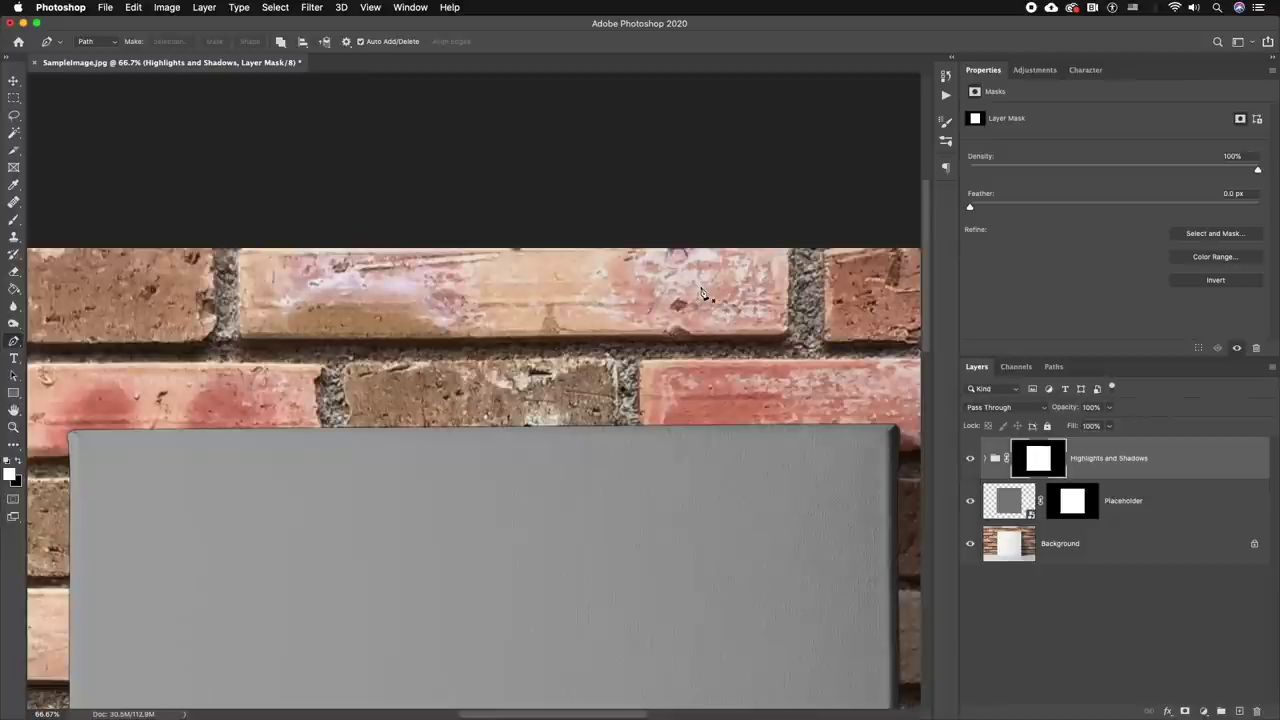
scroll(703, 290, "down", 10)
scroll(703, 290, "right", 3)
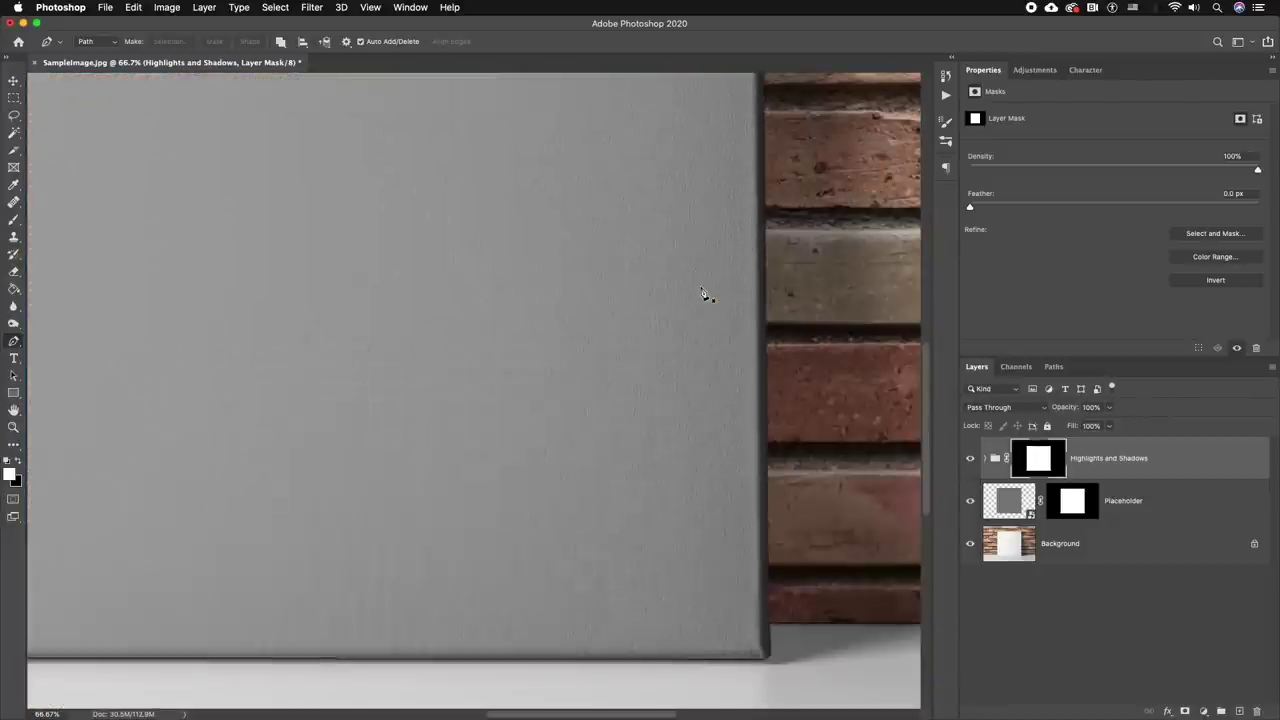
left_click(970, 459)
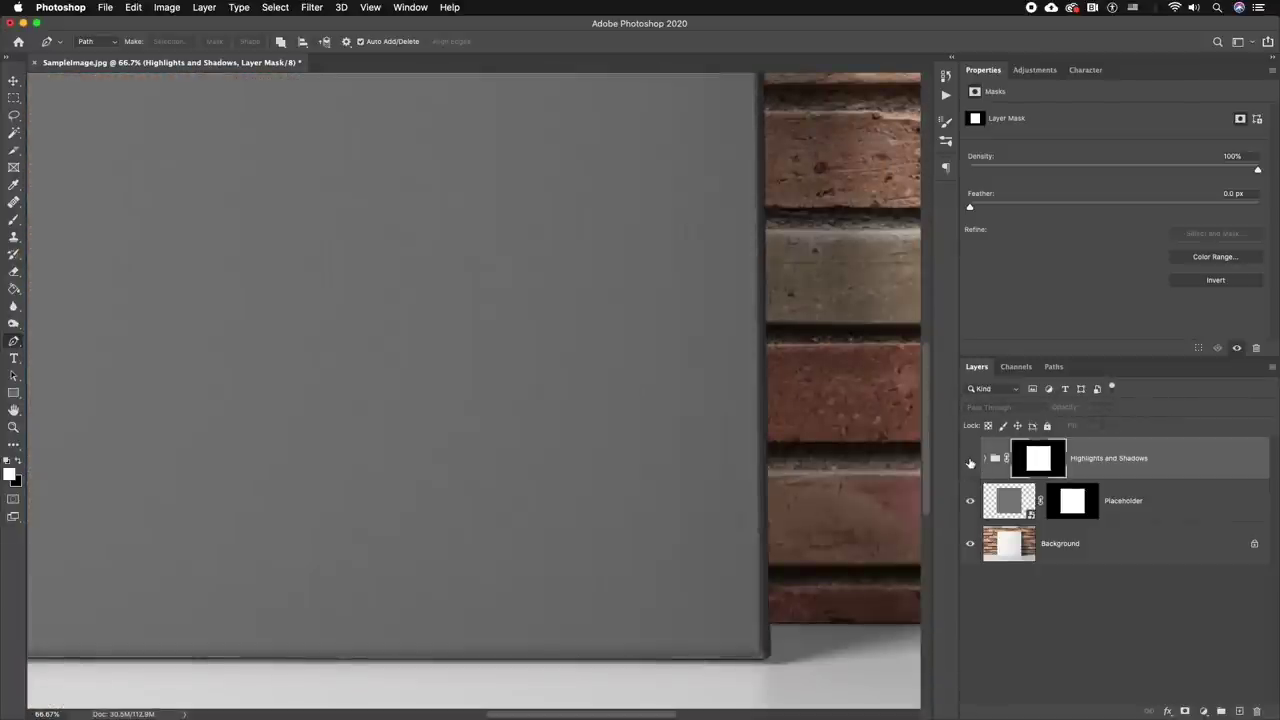
left_click(970, 460)
key("super+minus")
key("super+minus")
key("super+minus")
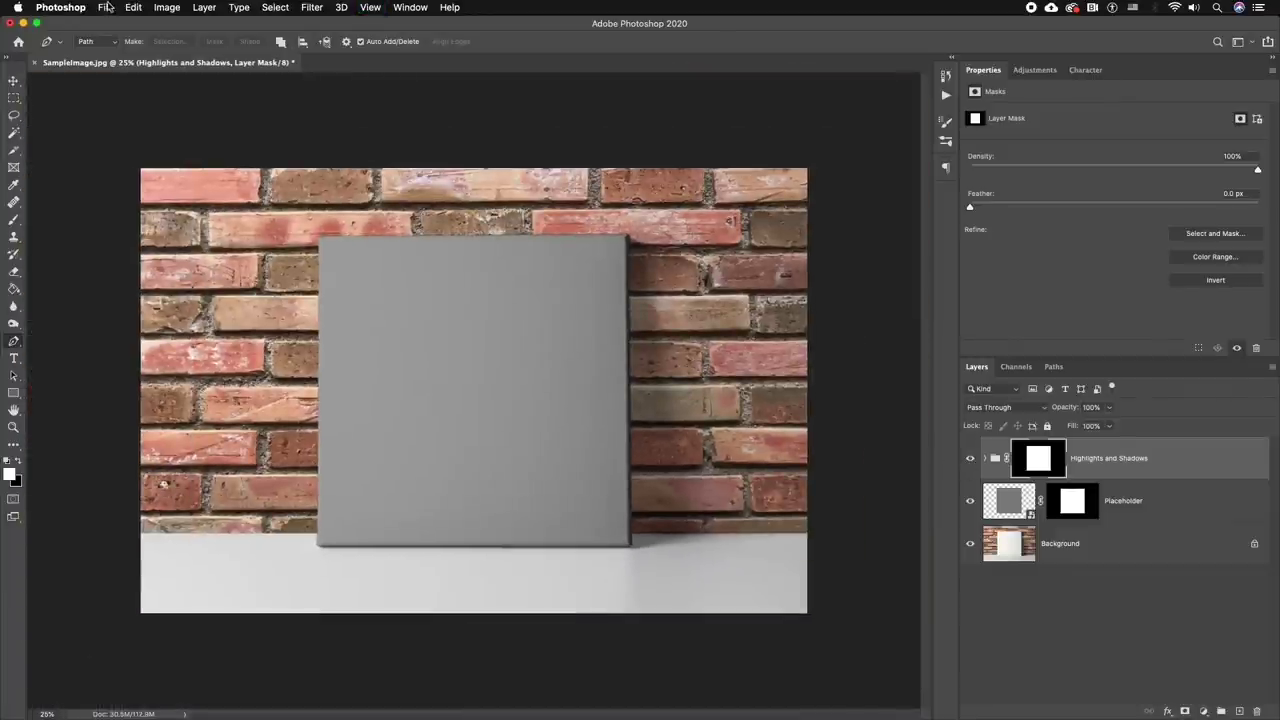
left_click(105, 7)
Save the mockup locally as TEMPLATE.psd, accepting the Photoshop Format Options.
left_click(160, 157)
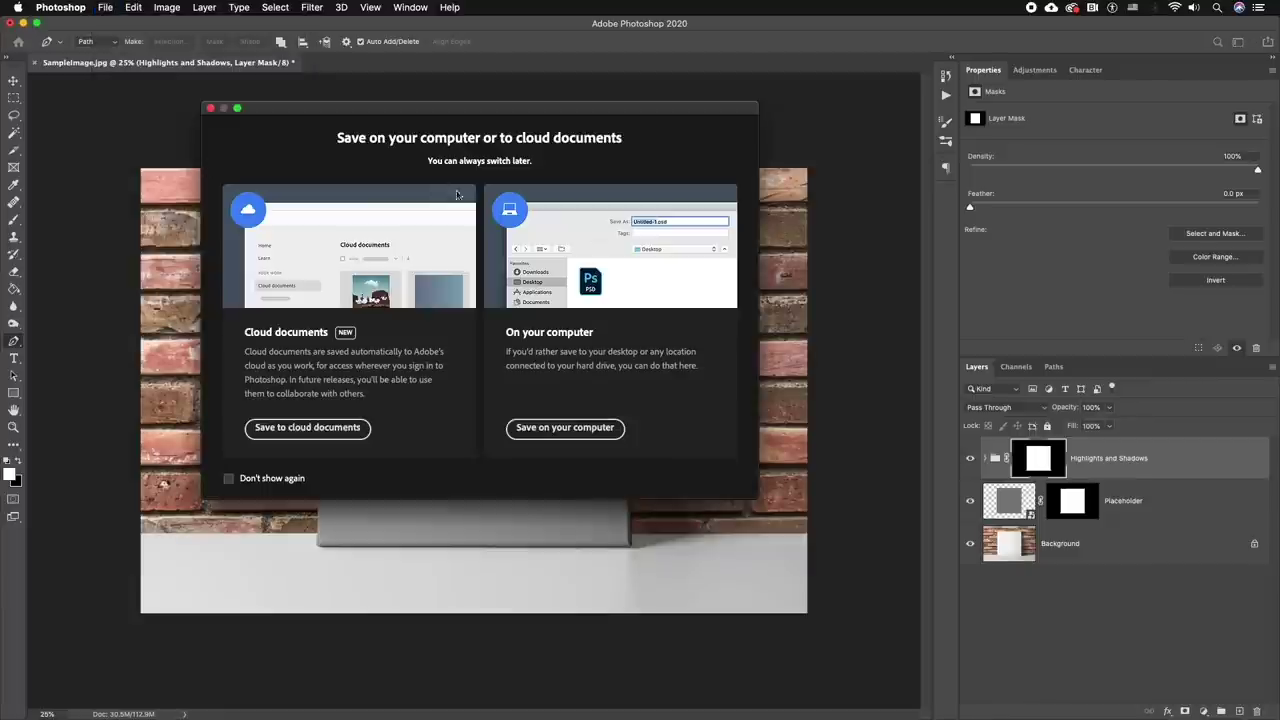
left_click(561, 428)
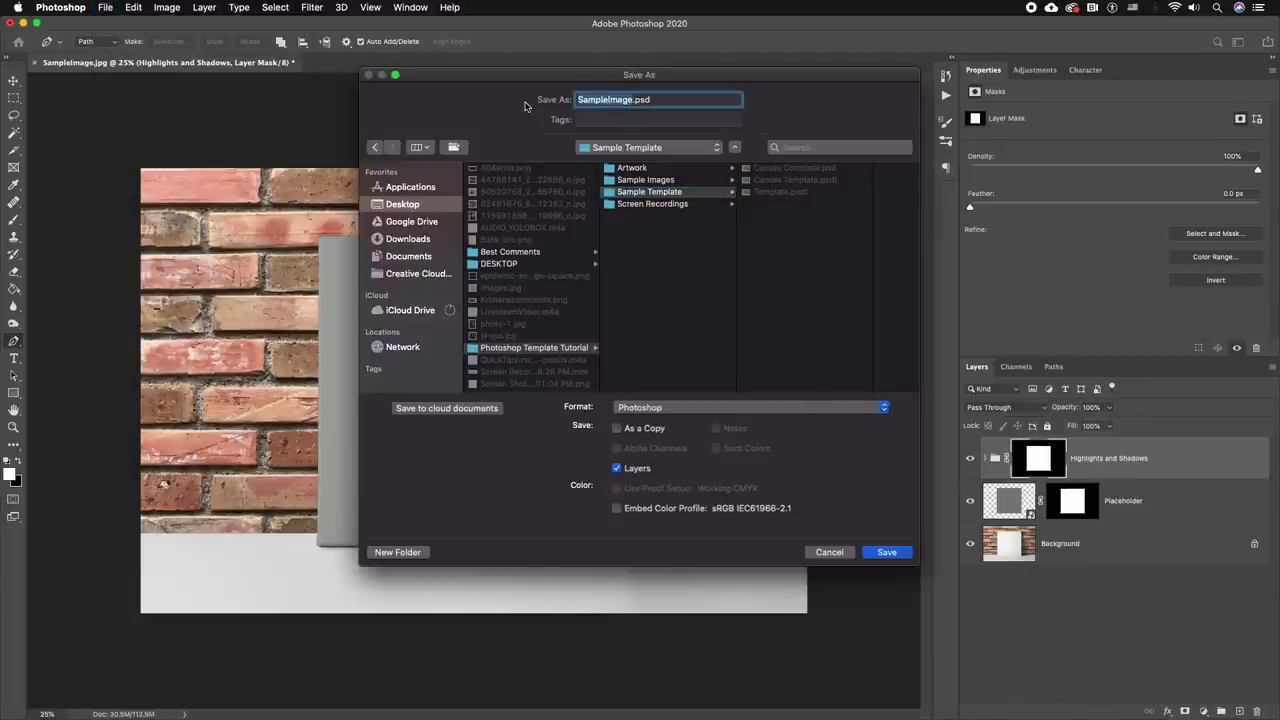
type("TEMPLATE")
key("Return")
left_click(573, 219)
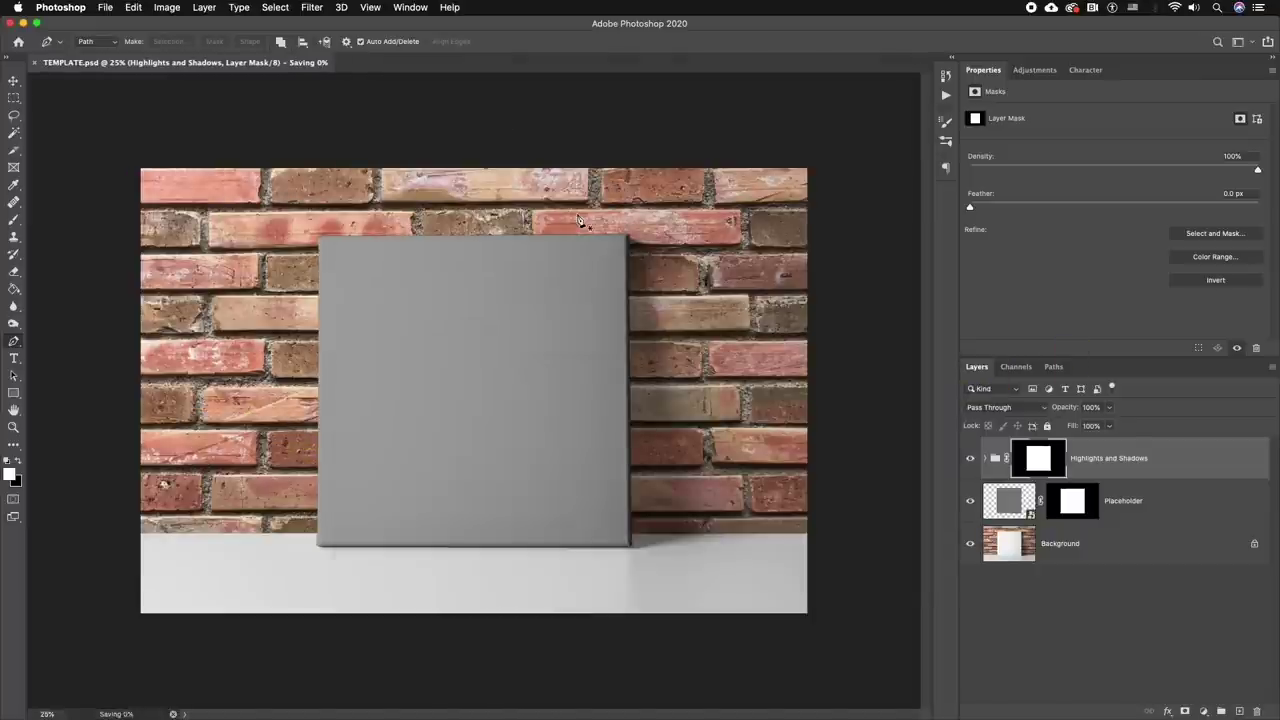
Rename TEMPLATE.psd to TEMPLATE.psdt in Finder and confirm the .psdt extension.
mouse_move(222, 705)
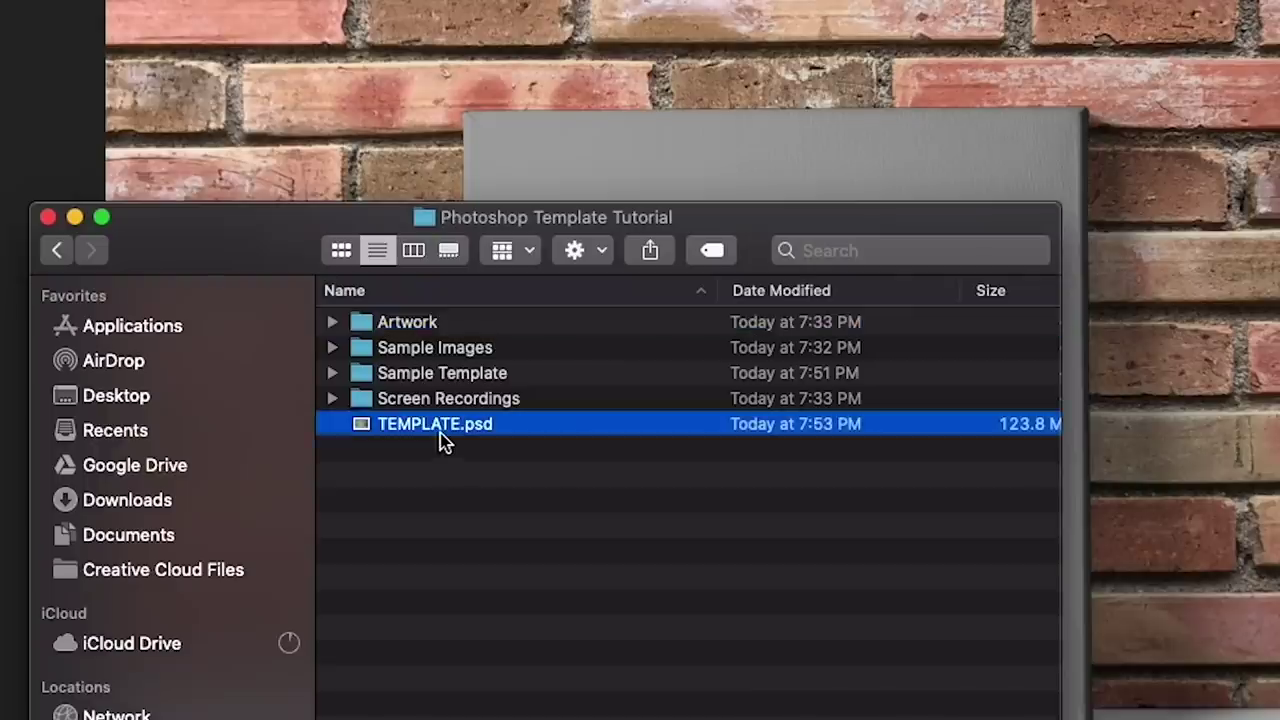
left_click(490, 428)
type("t")
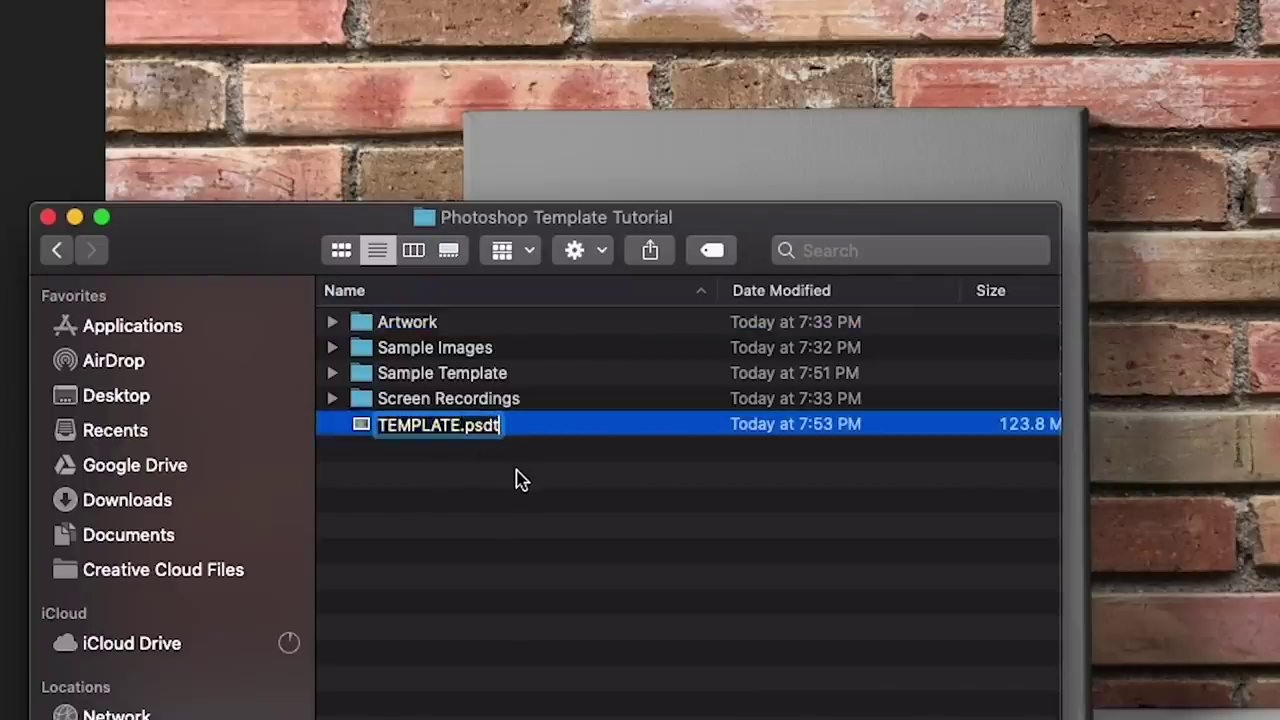
key("Return")
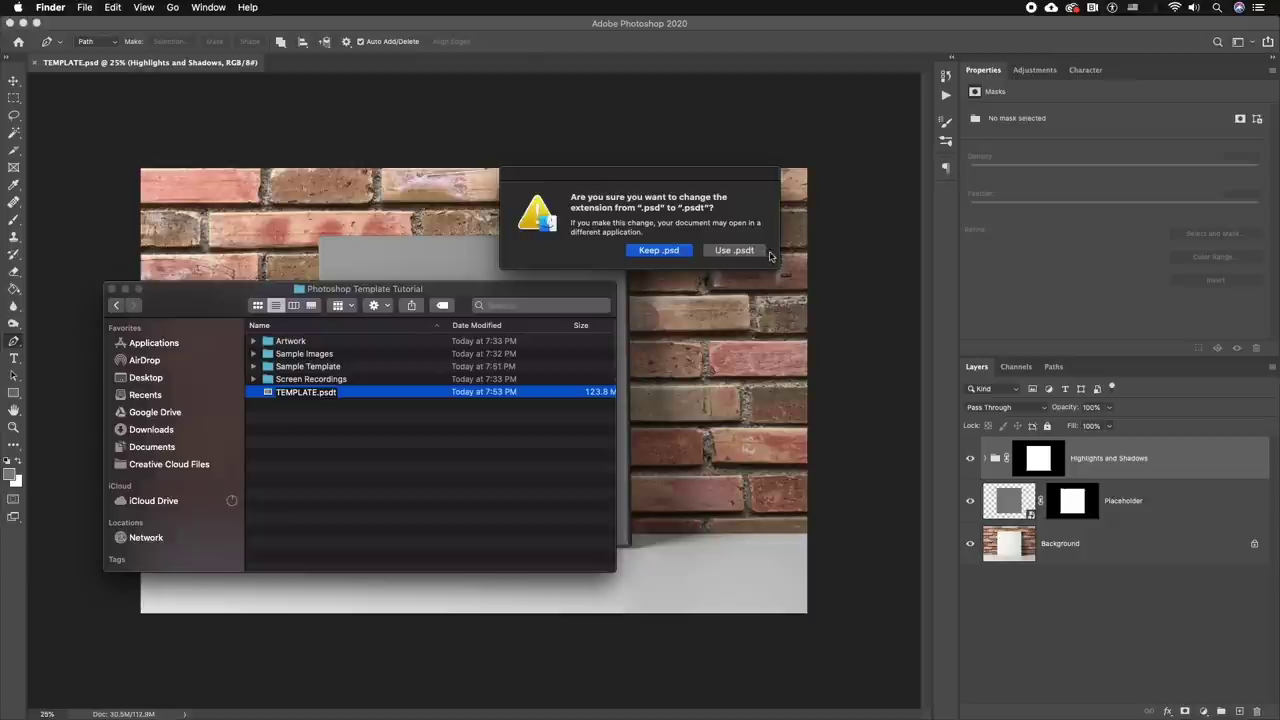
left_click(736, 250)
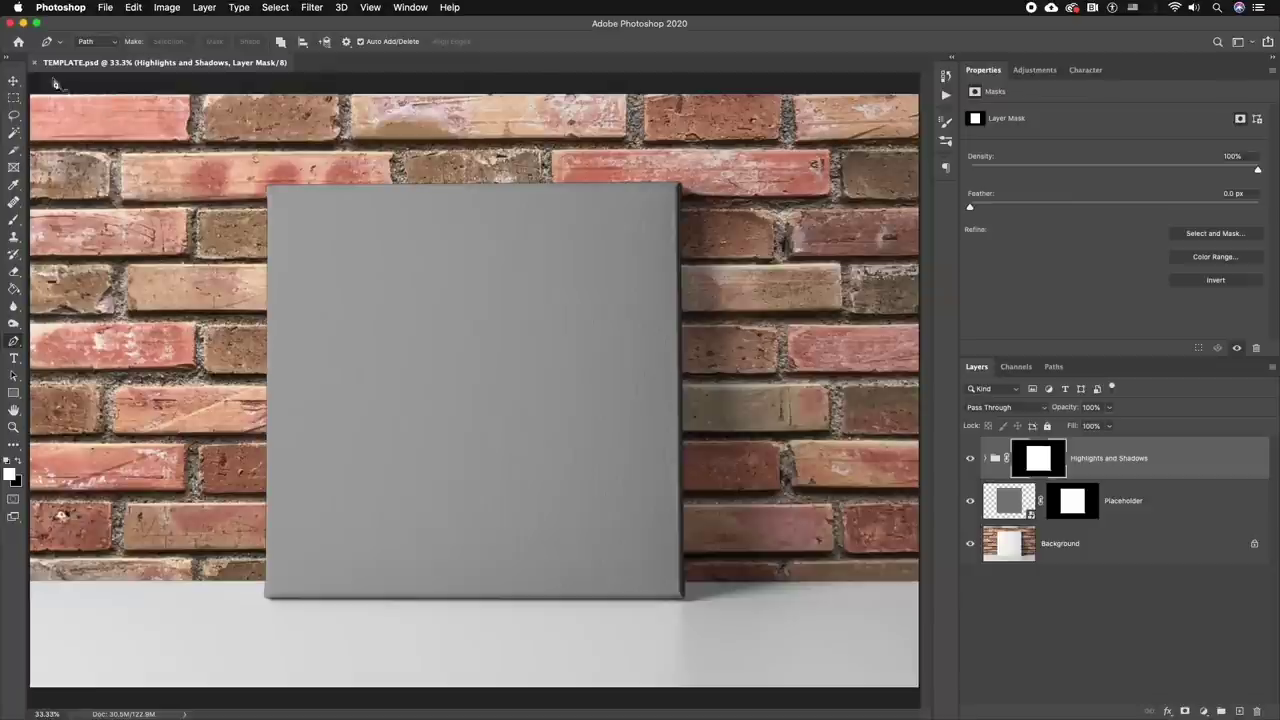
Close the mockup document and return to the home screen.
left_click(25, 47)
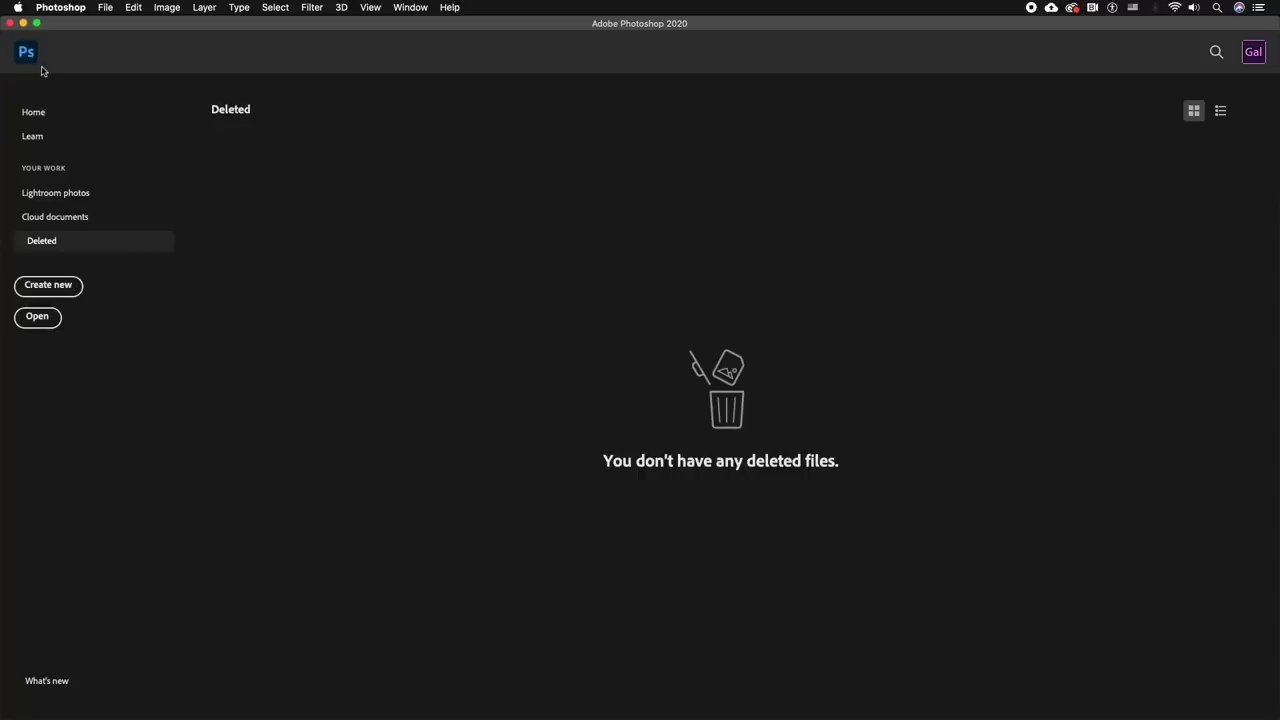
left_click(105, 7)
key("Escape")
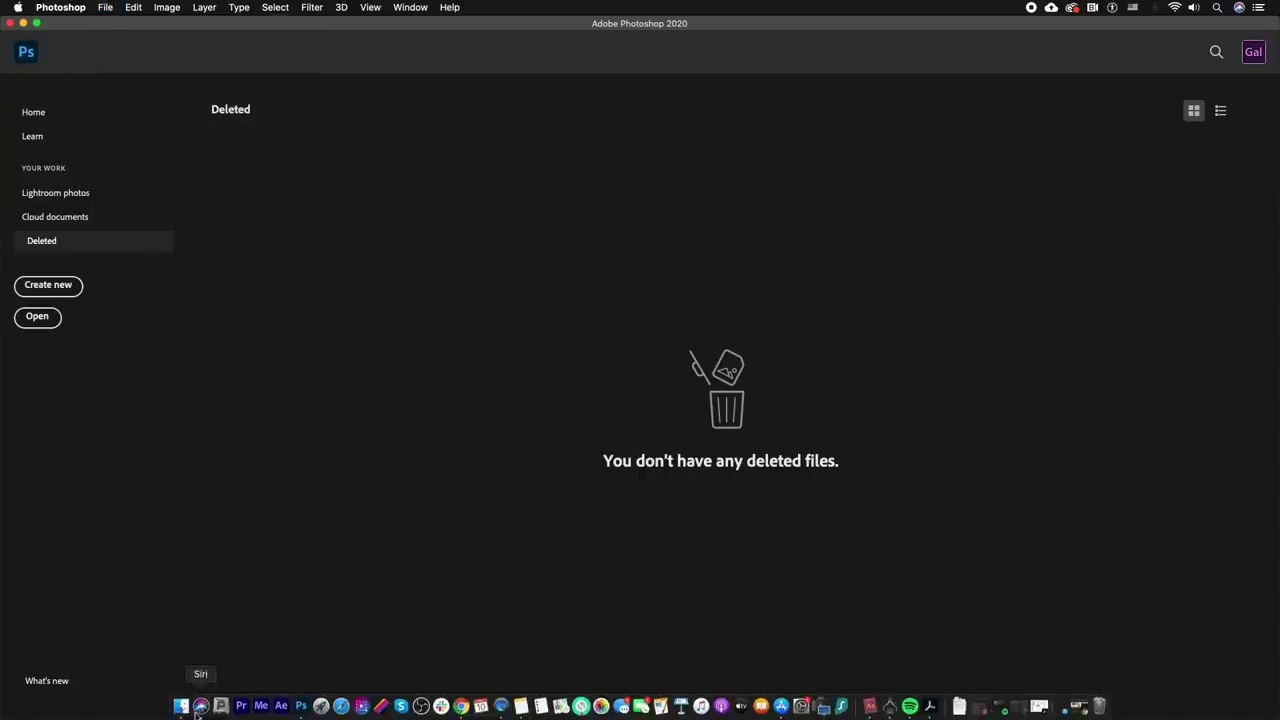
Open TEMPLATE.psdt from the tutorial folder, then open its Placeholder smart object as Placeholder.psb.
left_click(186, 707)
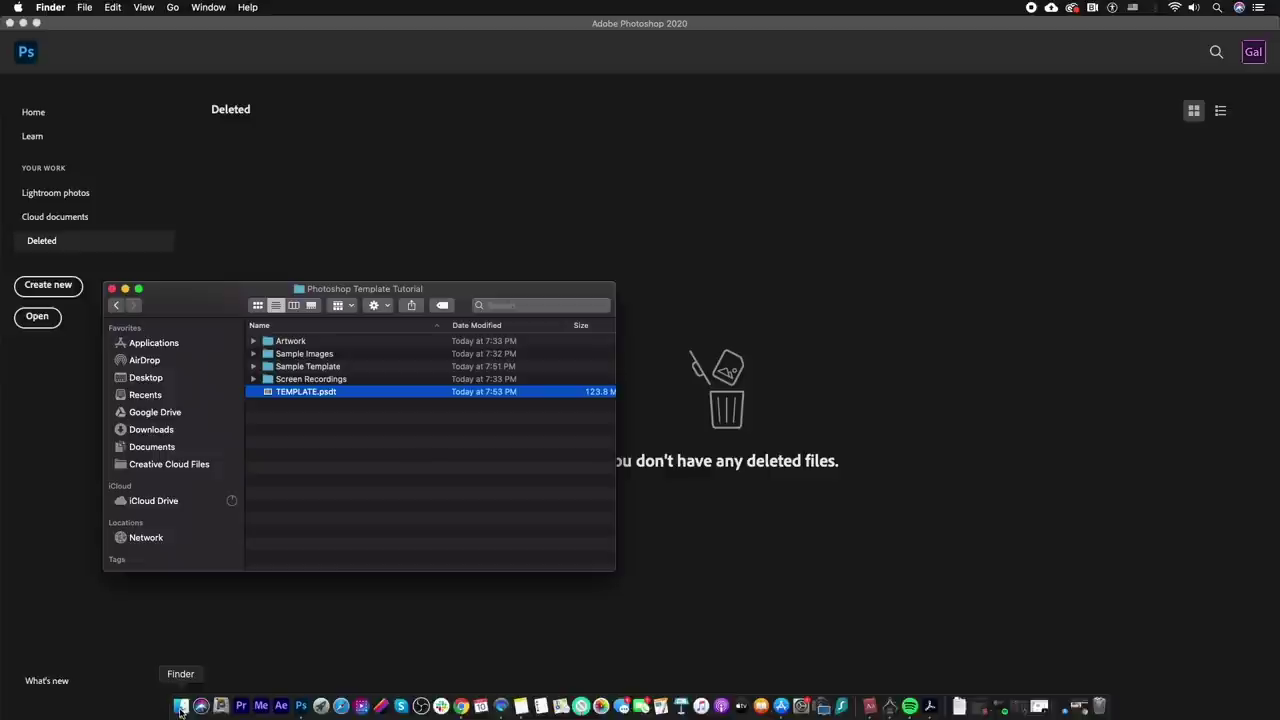
double_click(268, 392)
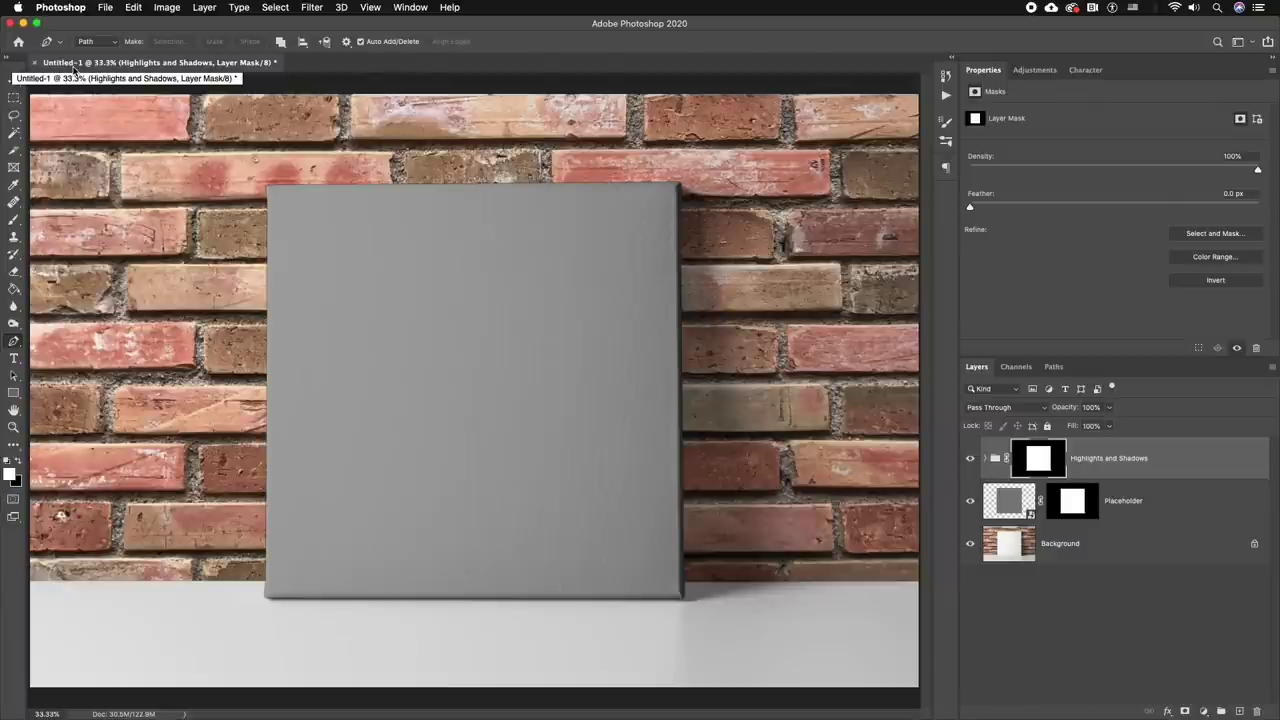
double_click(1008, 500)
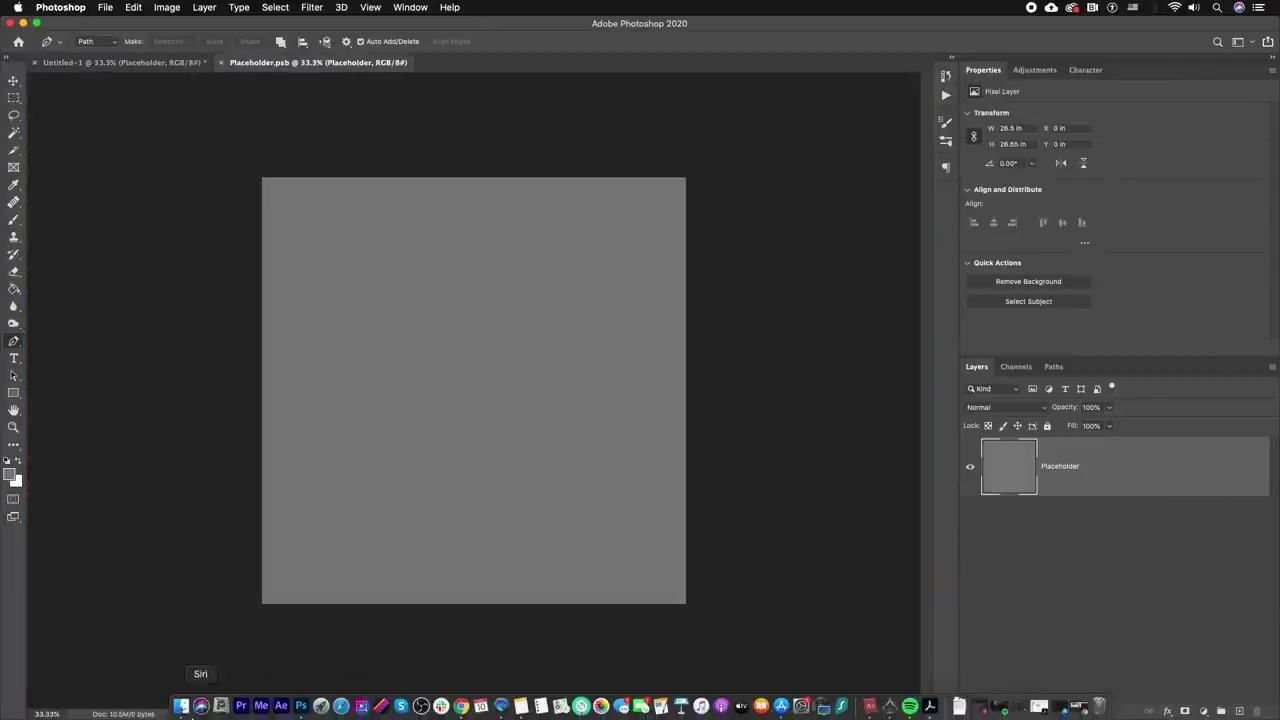
Drag the avatar image from the Artwork folder onto the placeholder and enlarge it.
left_click(184, 708)
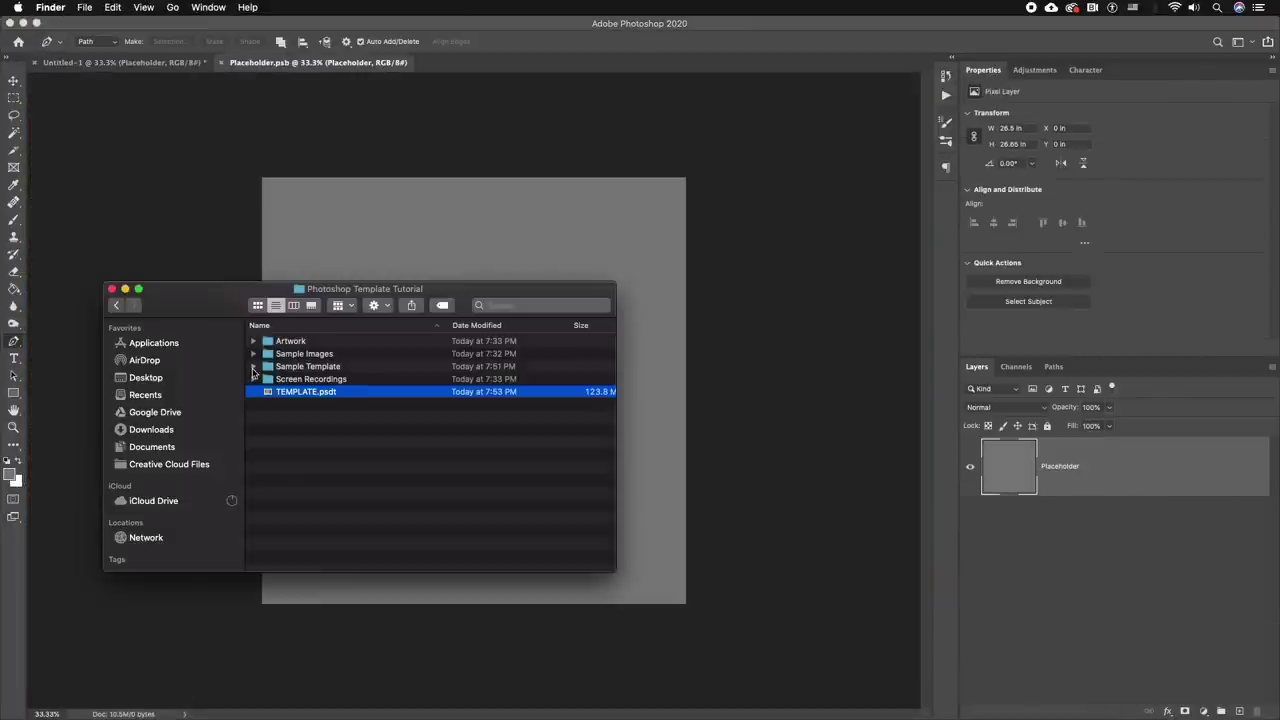
left_click(254, 342)
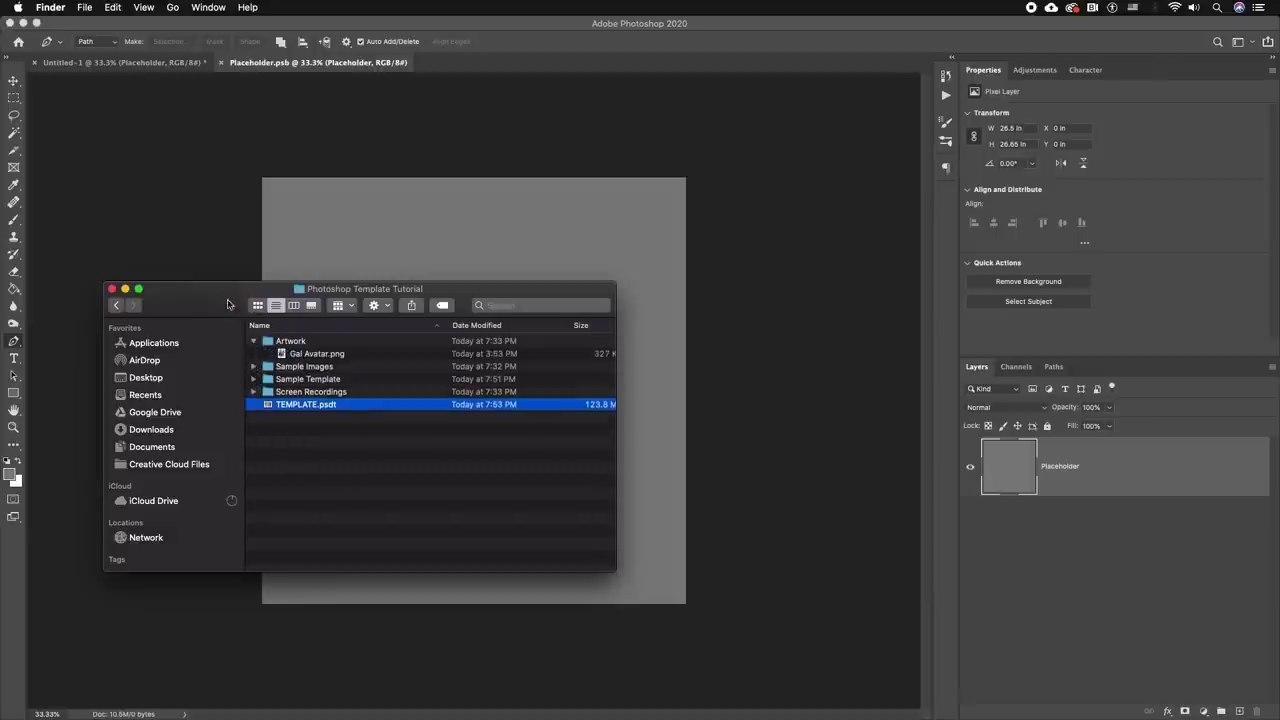
left_click_drag(227, 305, 210, 419)
left_click_drag(270, 503, 471, 329)
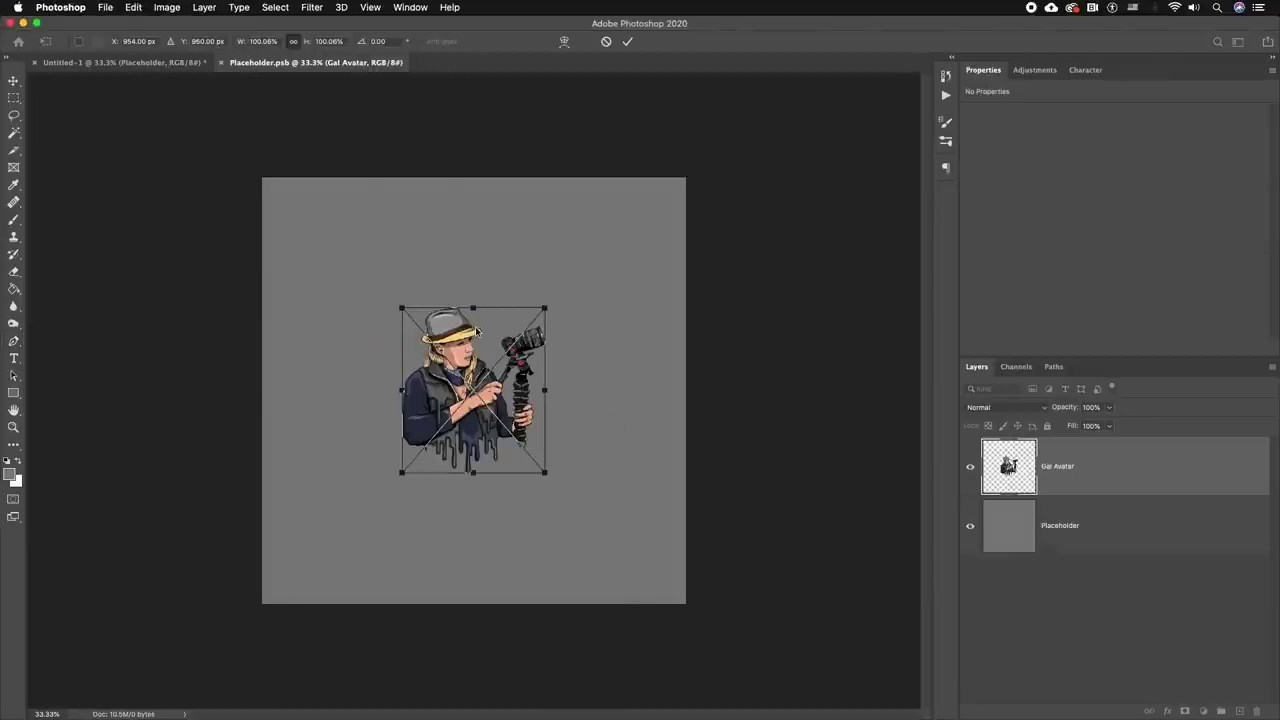
mouse_move(531, 457)
left_mouse_down()
mouse_move(543, 471)
mouse_move(509, 456)
mouse_move(519, 459)
left_mouse_up()
key("Return")
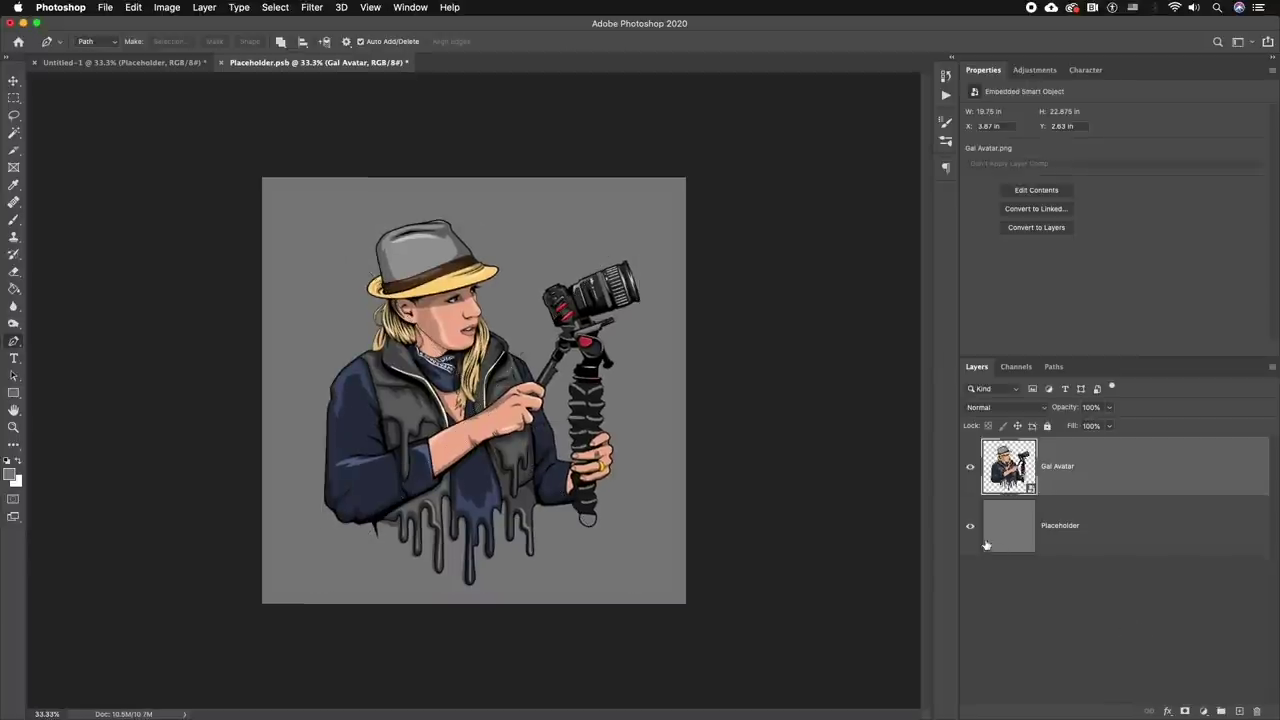
Hide the Placeholder layer, add Layer 1 below the avatar, and choose bright yellow.
left_click(970, 527)
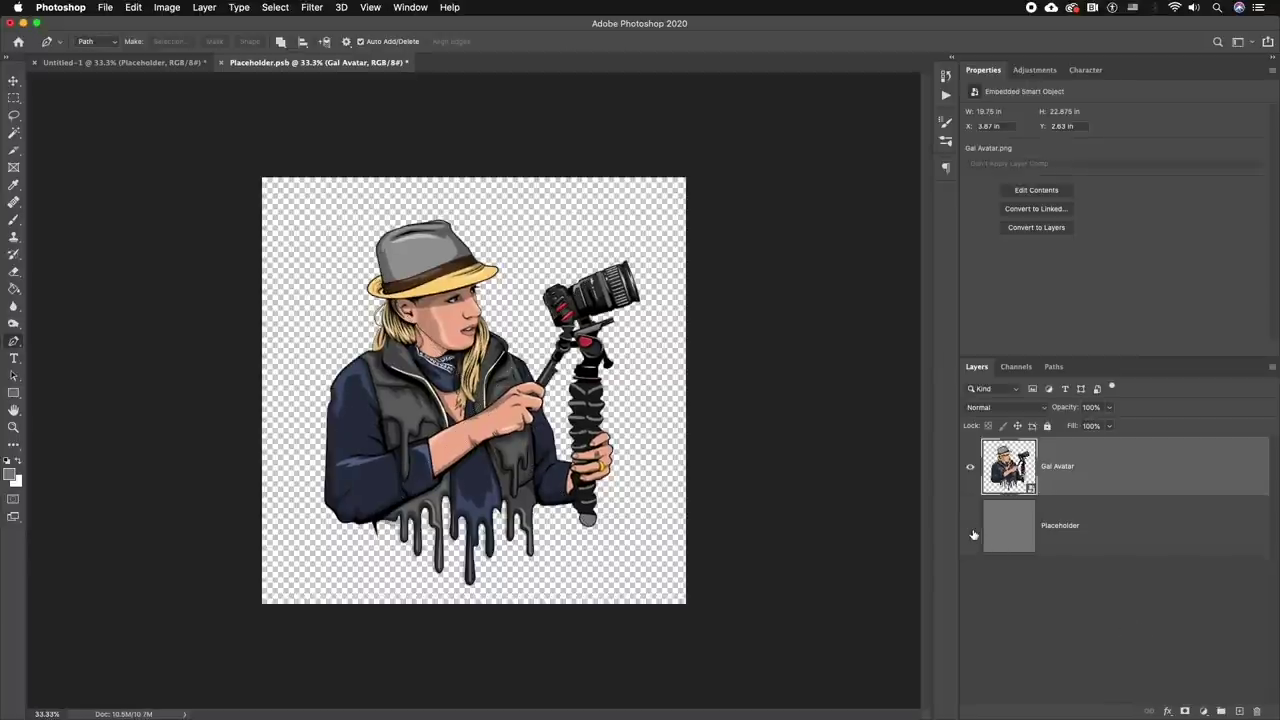
left_click(1239, 711)
left_click_drag(1000, 466, 1093, 541)
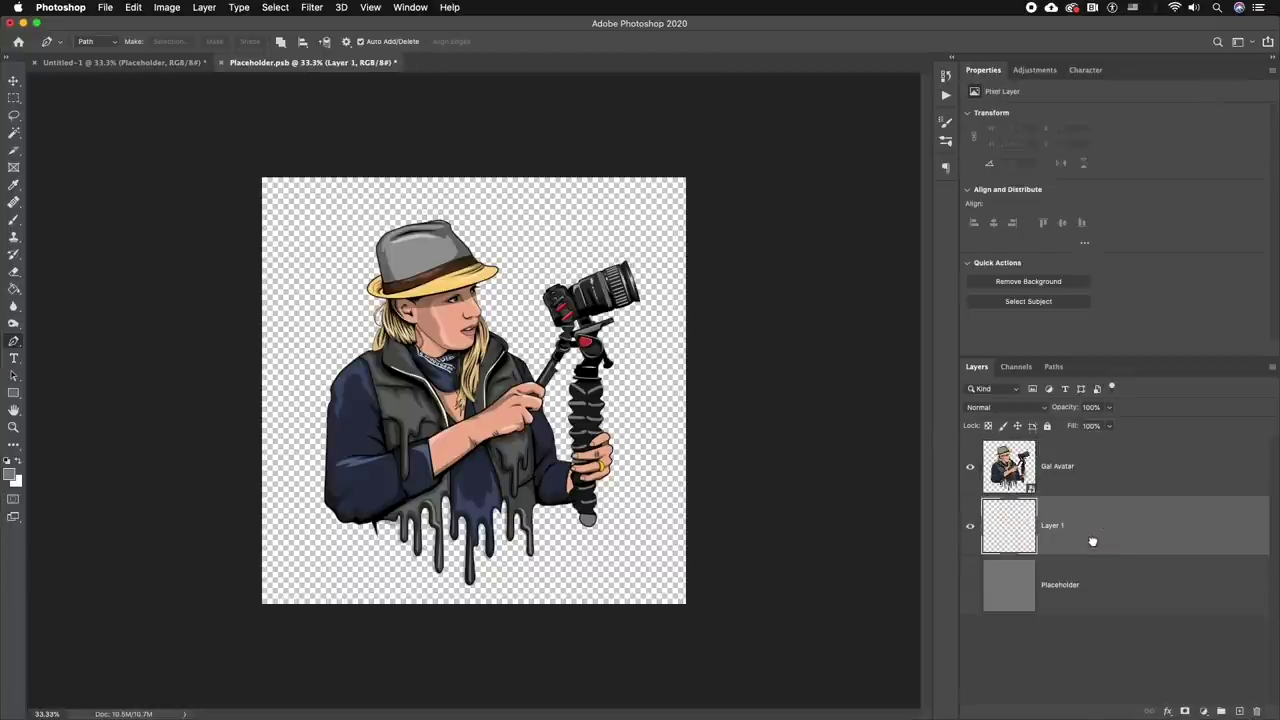
left_click(10, 473)
left_click(970, 465)
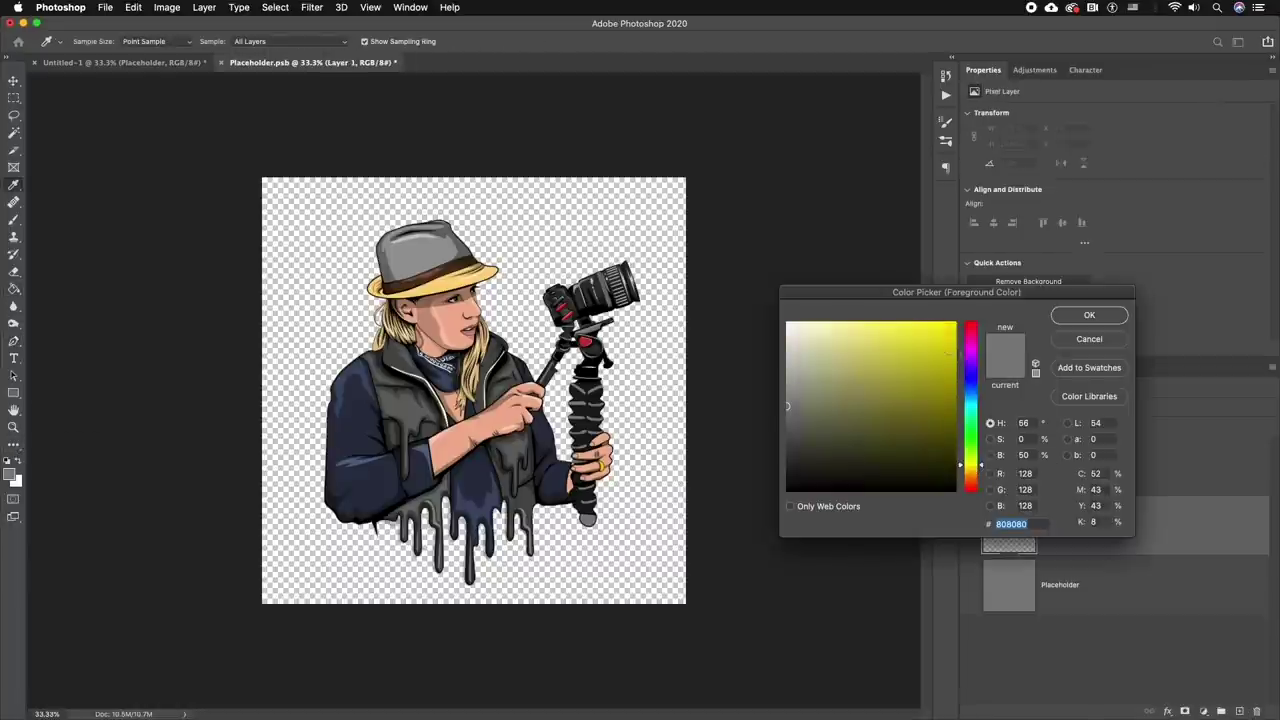
left_click(946, 333)
left_click(1109, 319)
Fill Layer 1 with yellow, save the contents, and return to the Untitled-1 mockup.
key("g")
left_click(551, 223)
key("ctrl+s")
left_click(125, 63)
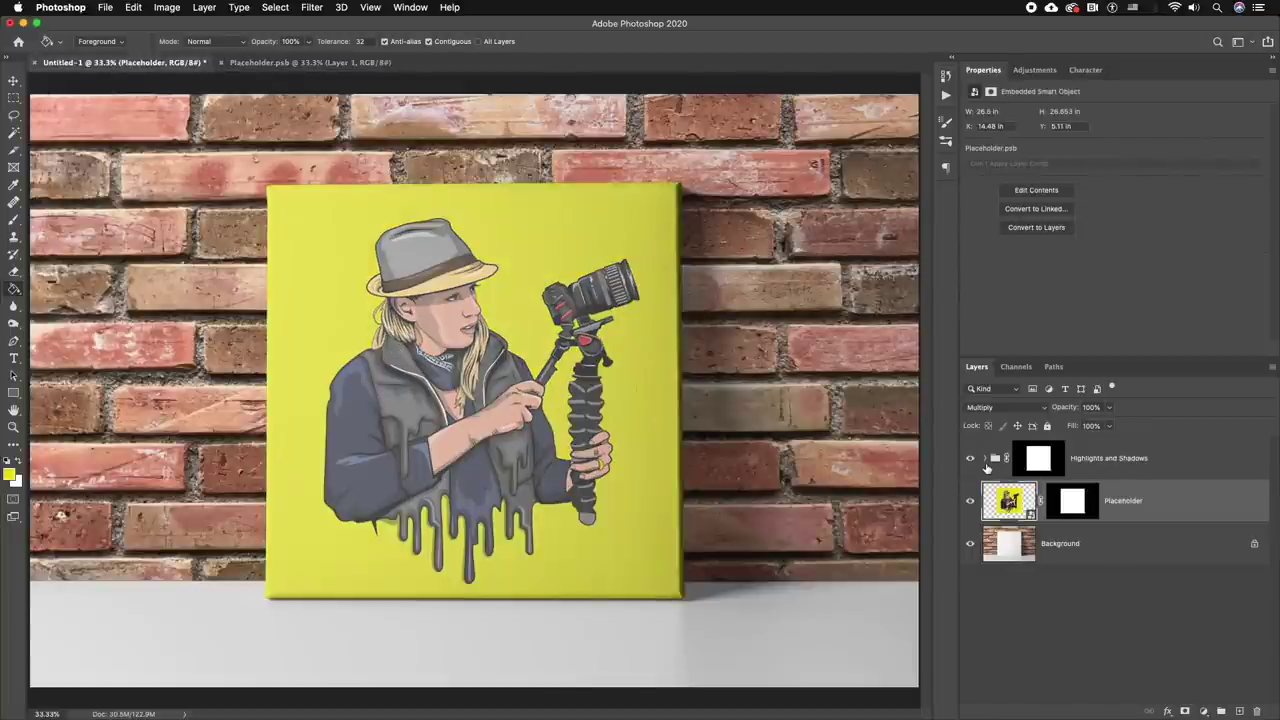
In the Highlights and Shadows group, lower the Highlights layer opacity to 21%.
left_click(985, 460)
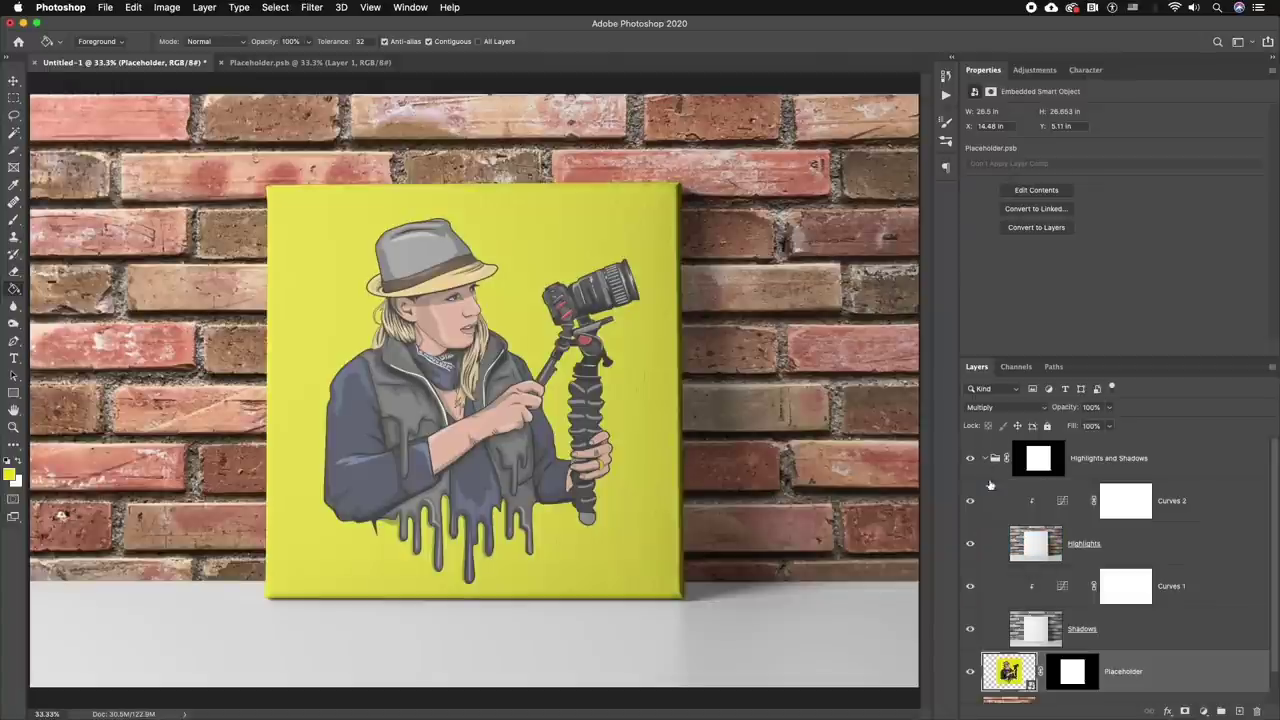
scroll(1004, 547, "down", 1)
left_click(1092, 546)
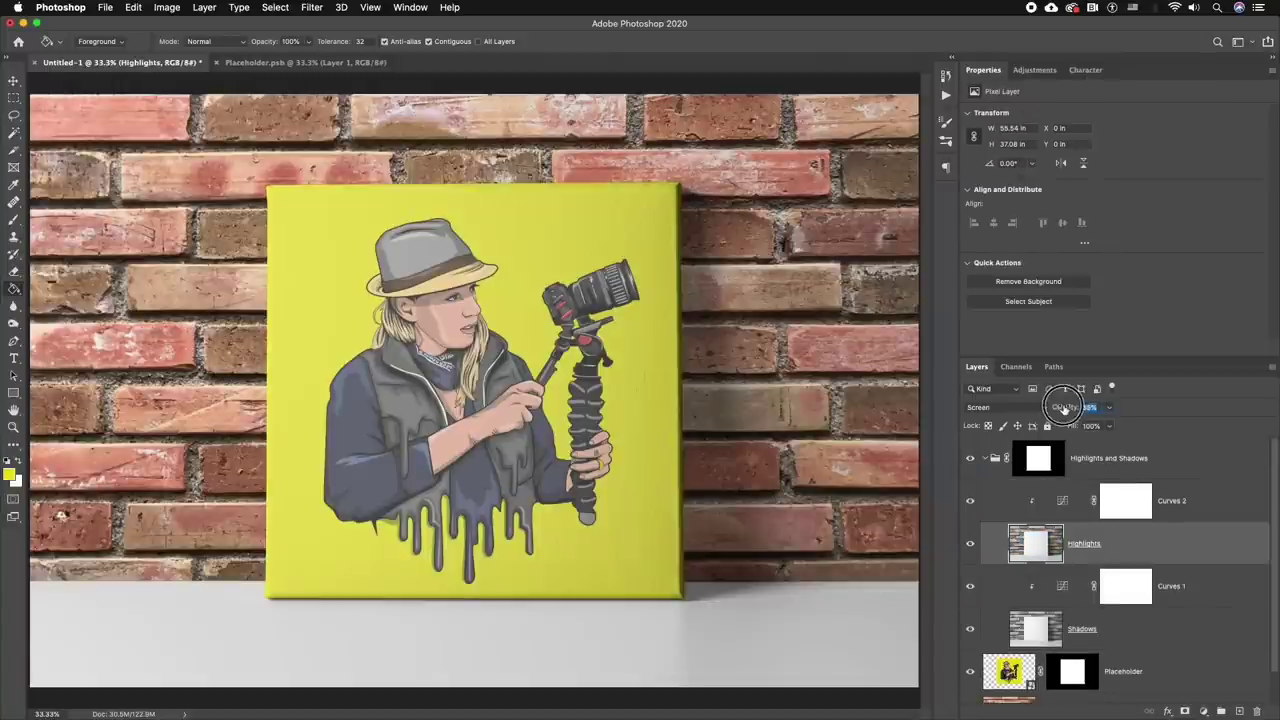
mouse_move(1064, 407)
left_mouse_down()
mouse_move(1052, 408)
mouse_move(1066, 408)
left_mouse_up()
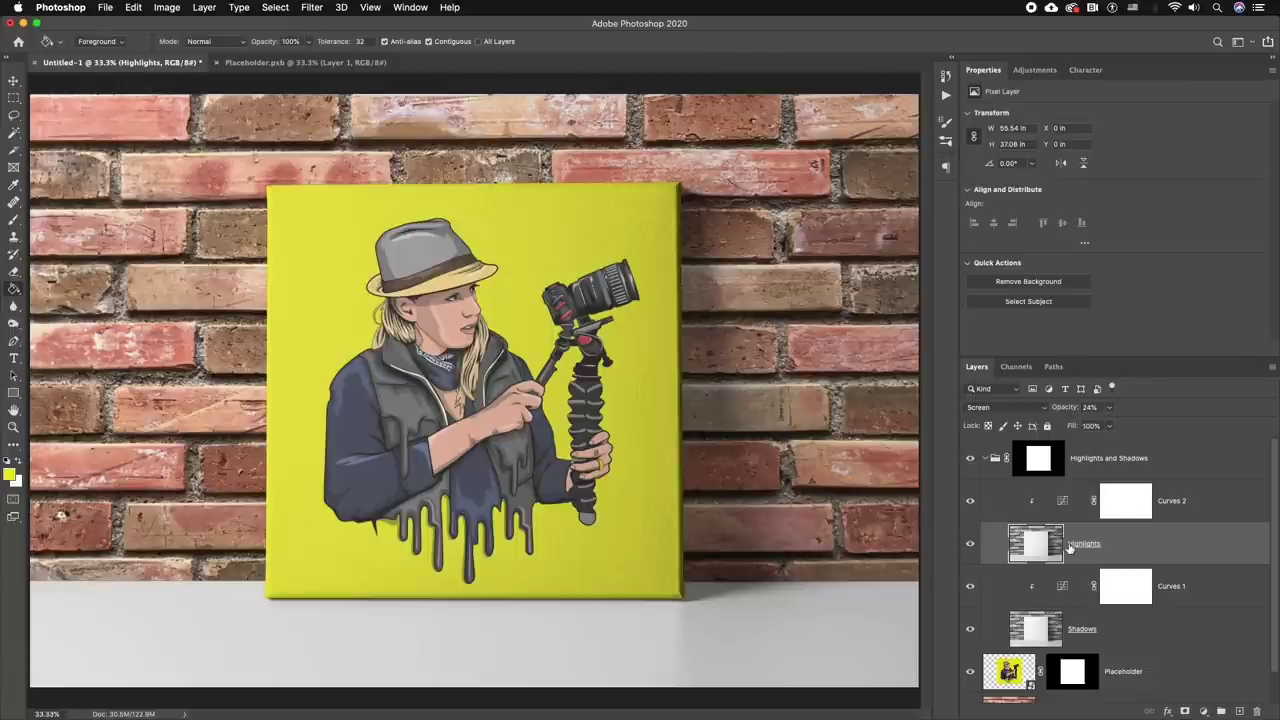
Lower the Shadows layer opacity to about 68%, then zoom in and out to check the texture.
left_click(1055, 590)
left_click(1070, 628)
left_click_drag(1066, 407, 1060, 408)
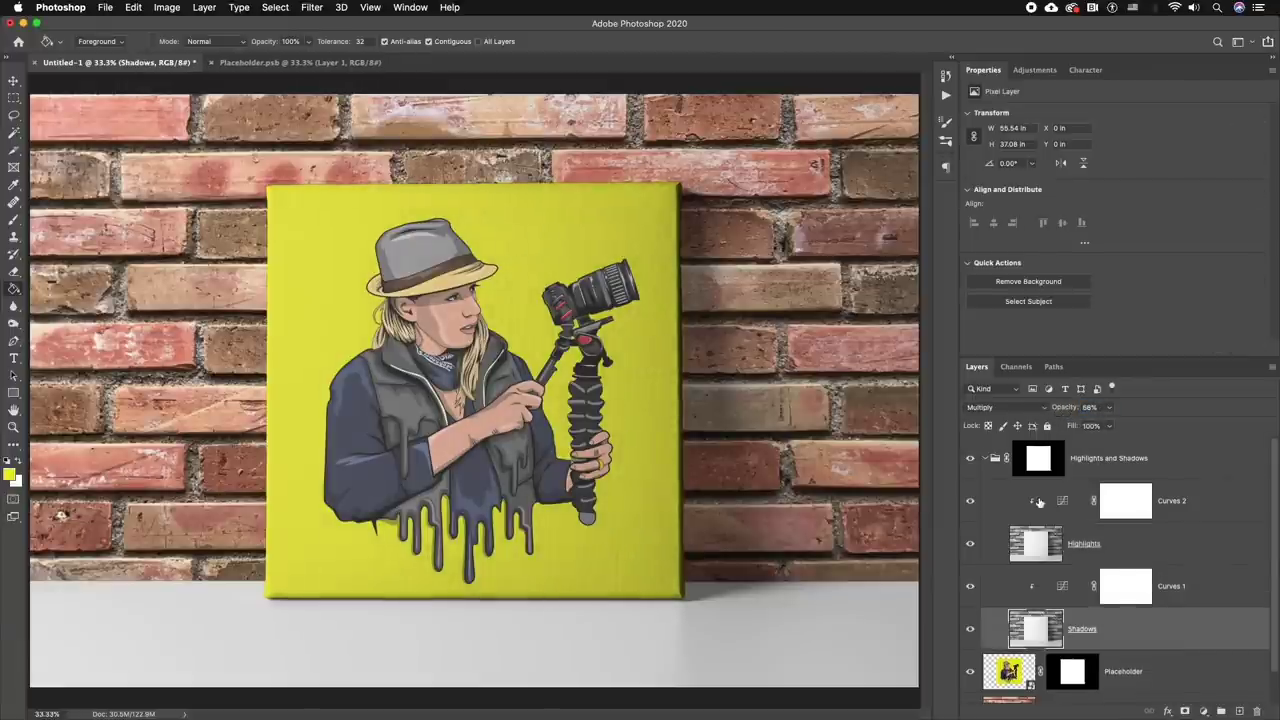
left_click(573, 387, "super")
key("super+equal")
key("super+equal")
key("super+equal")
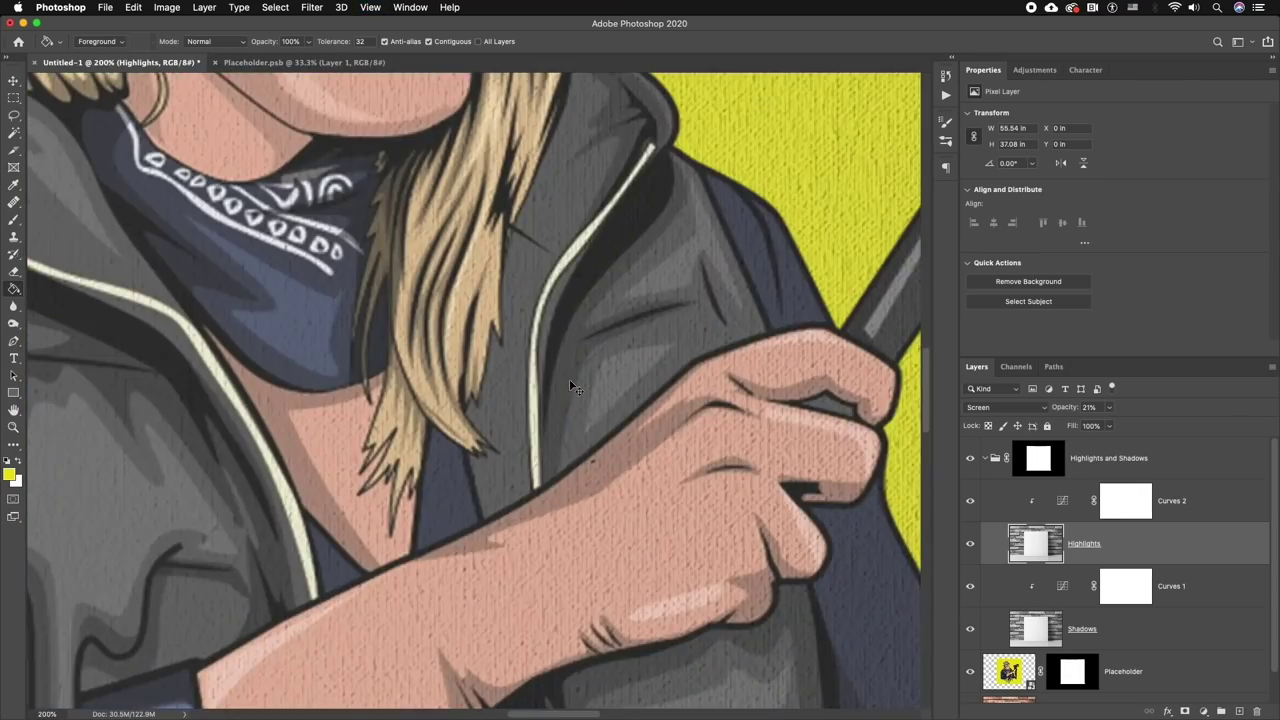
key("super+minus")
key("super+minus")
key("super+minus")
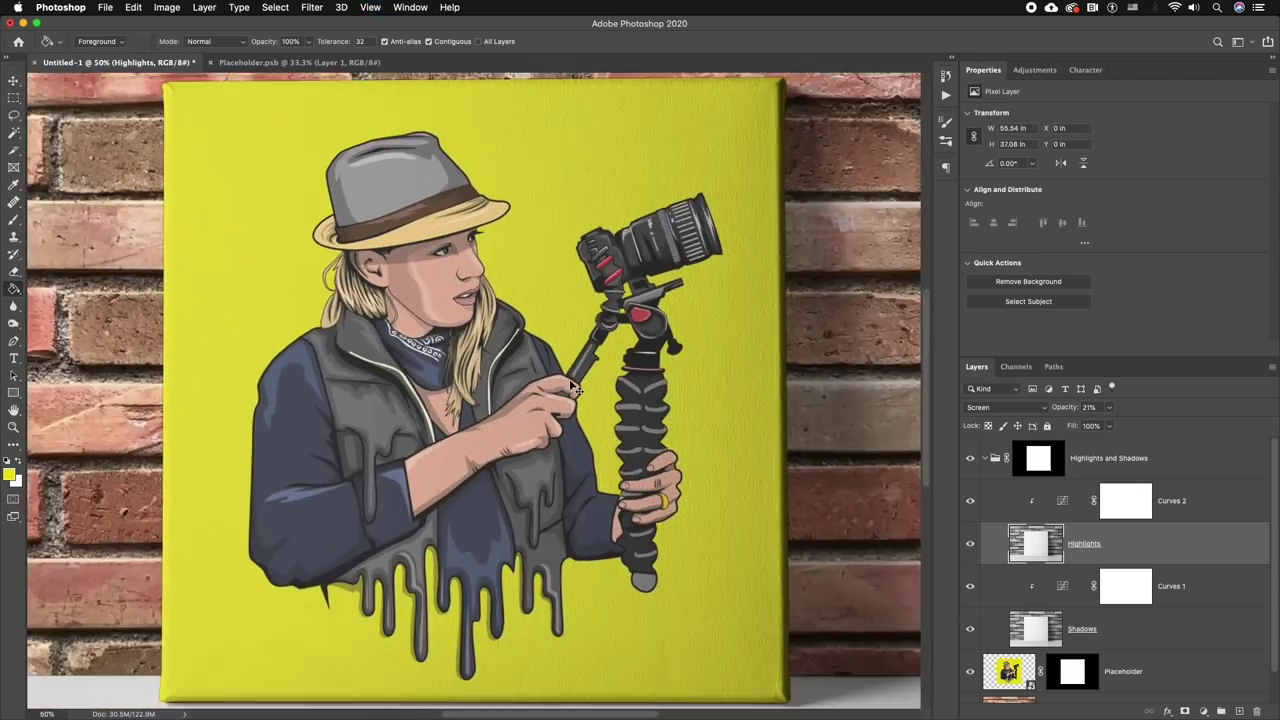
key("super+minus")
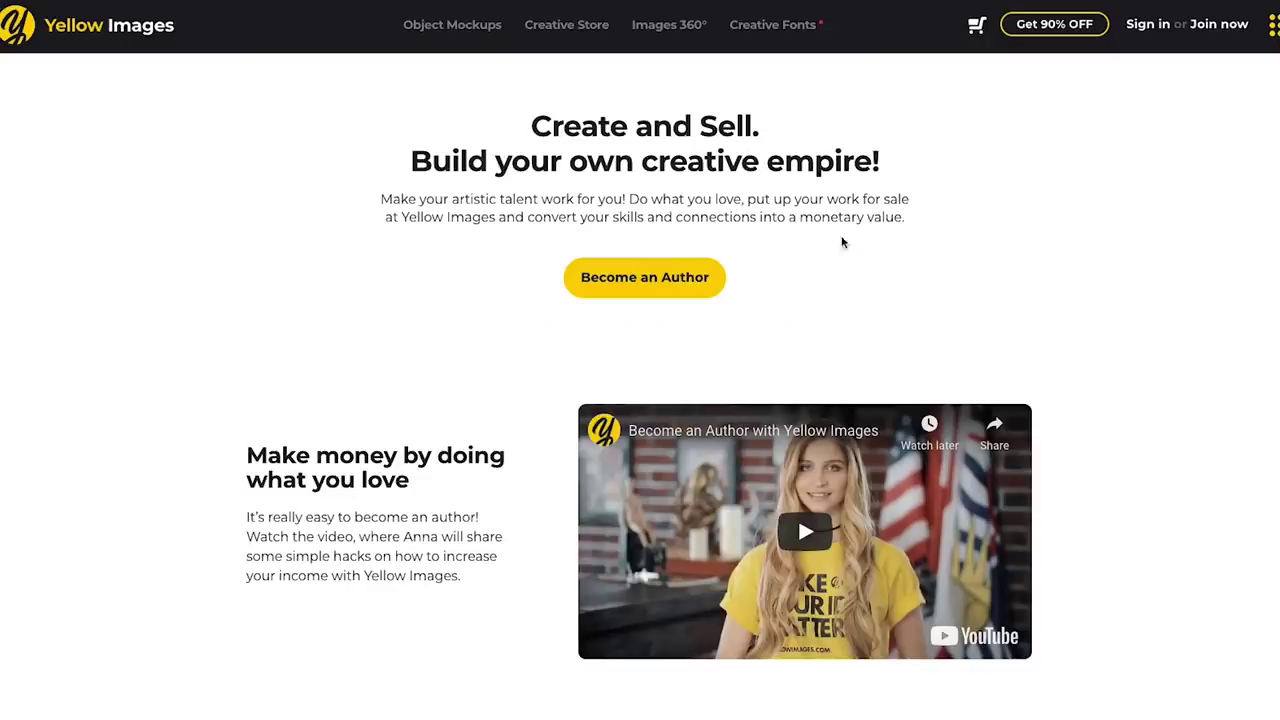
Open the Become an Author sign-up page from Create and Sell.
left_click(646, 287)
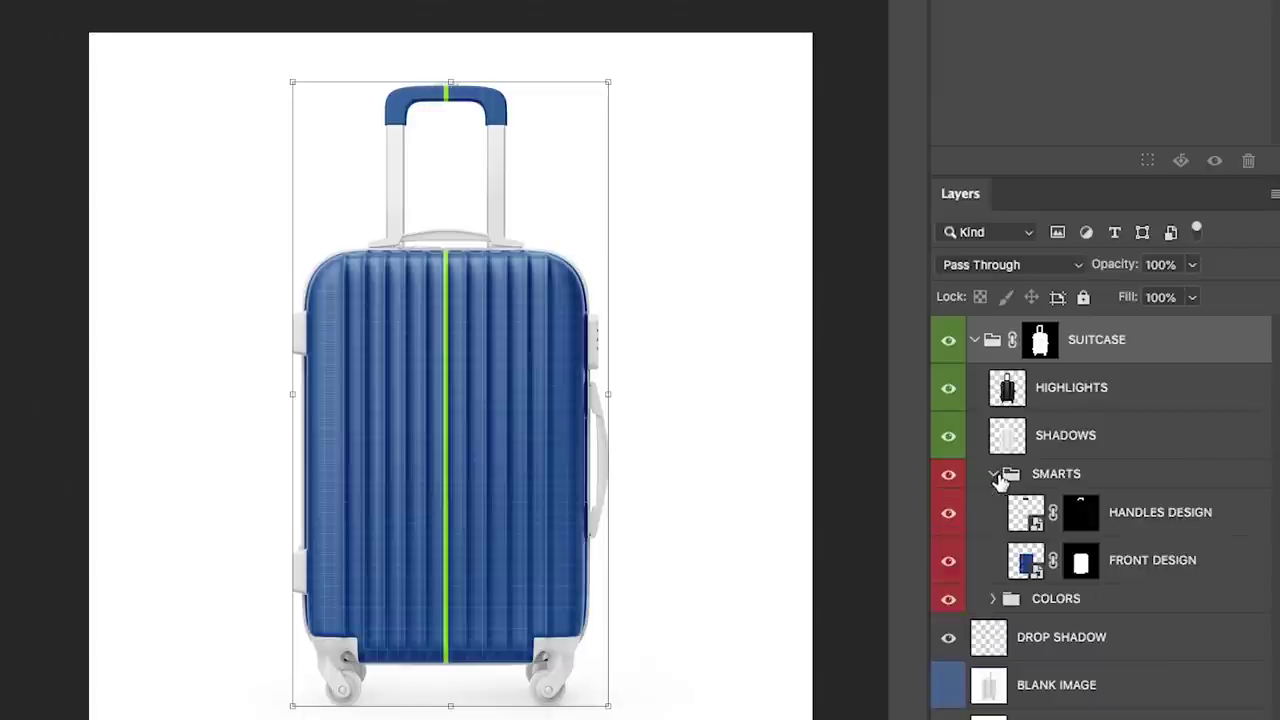
Place the avatar in the FRONT DESIGN smart object, enlarged and shifted left.
left_click(1024, 566)
double_click(1024, 566)
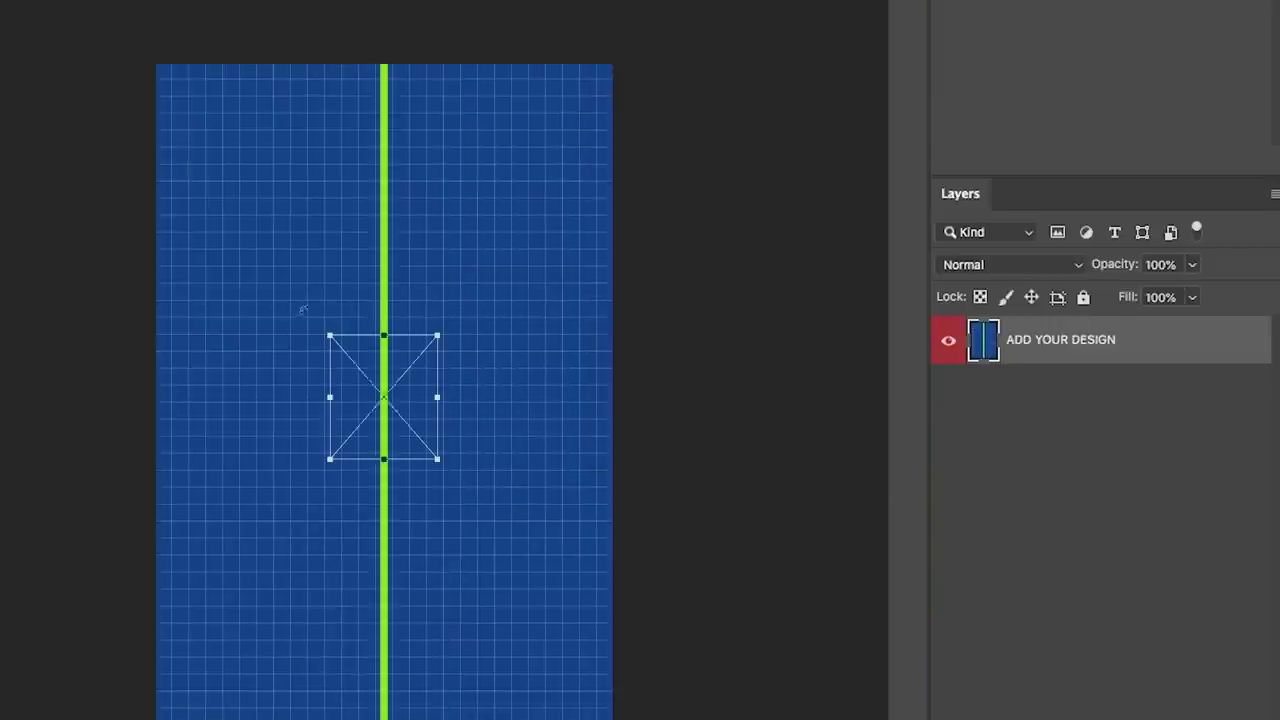
left_click_drag(443, 455, 690, 600)
left_click_drag(420, 560, 320, 548)
key("Return")
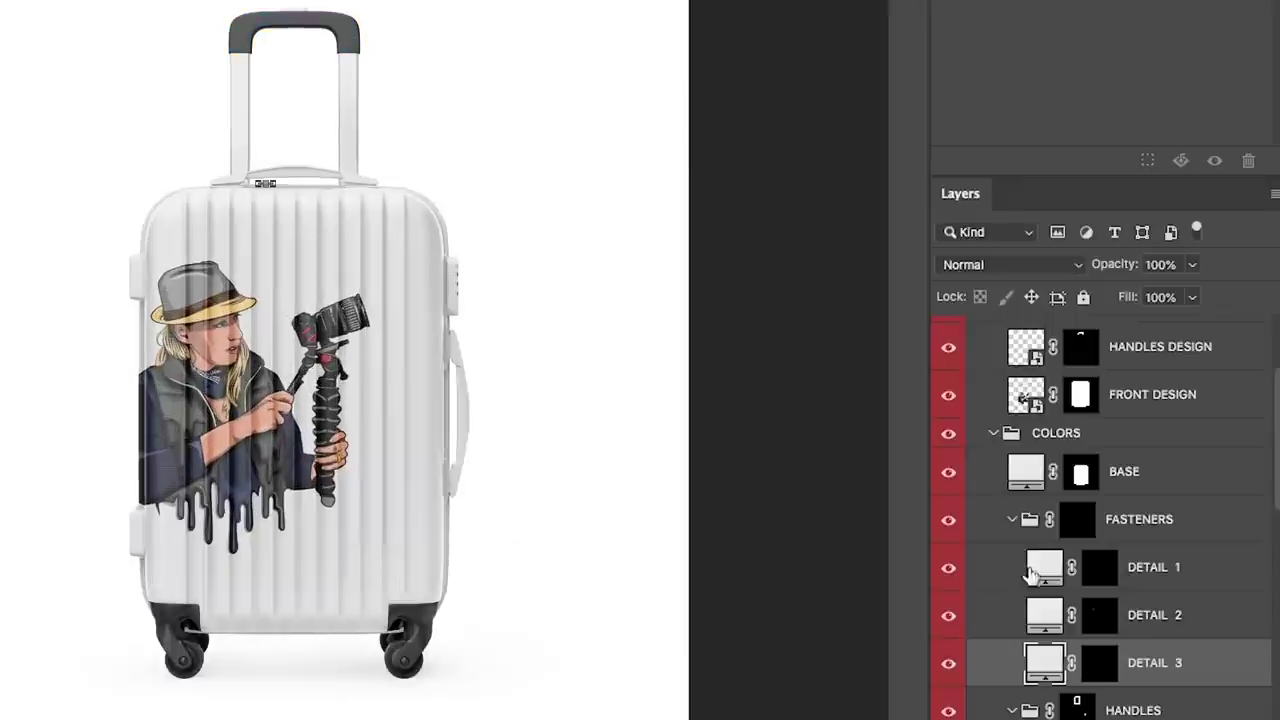
Recolour the suitcase BASE fill to bright orange ee860a.
double_click(1026, 472)
left_click_drag(638, 227, 681, 214)
left_click(716, 306)
left_click(681, 120)
mouse_move(705, 300)
left_mouse_down()
mouse_move(705, 288)
mouse_move(705, 322)
mouse_move(703, 302)
left_mouse_up()
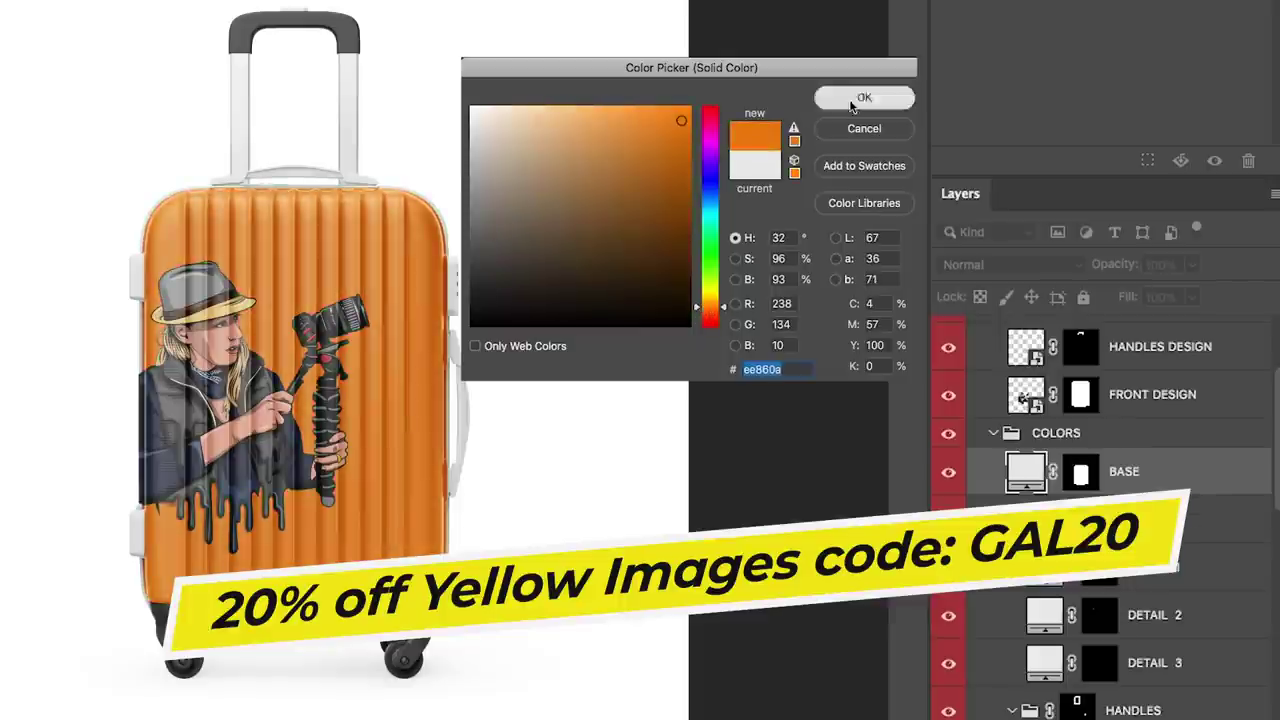